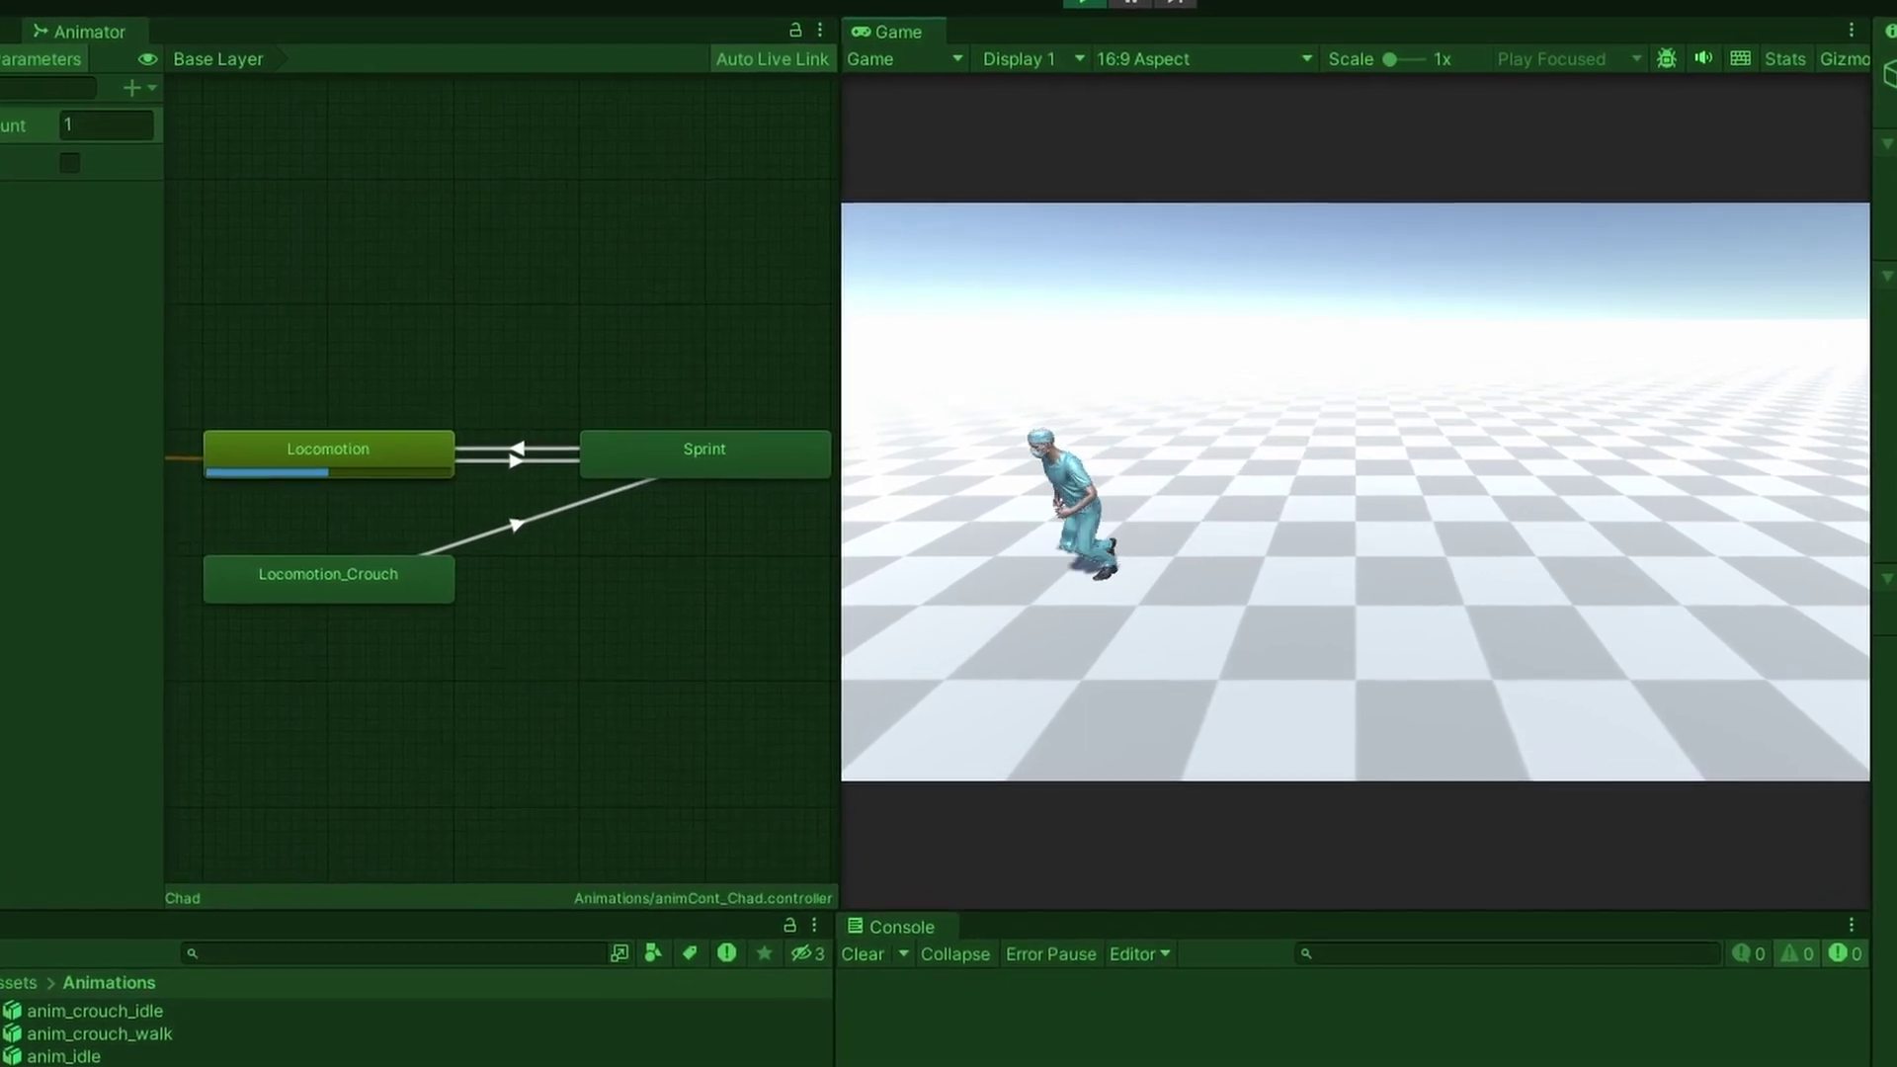
pyautogui.press('c')
pyautogui.press('shift')
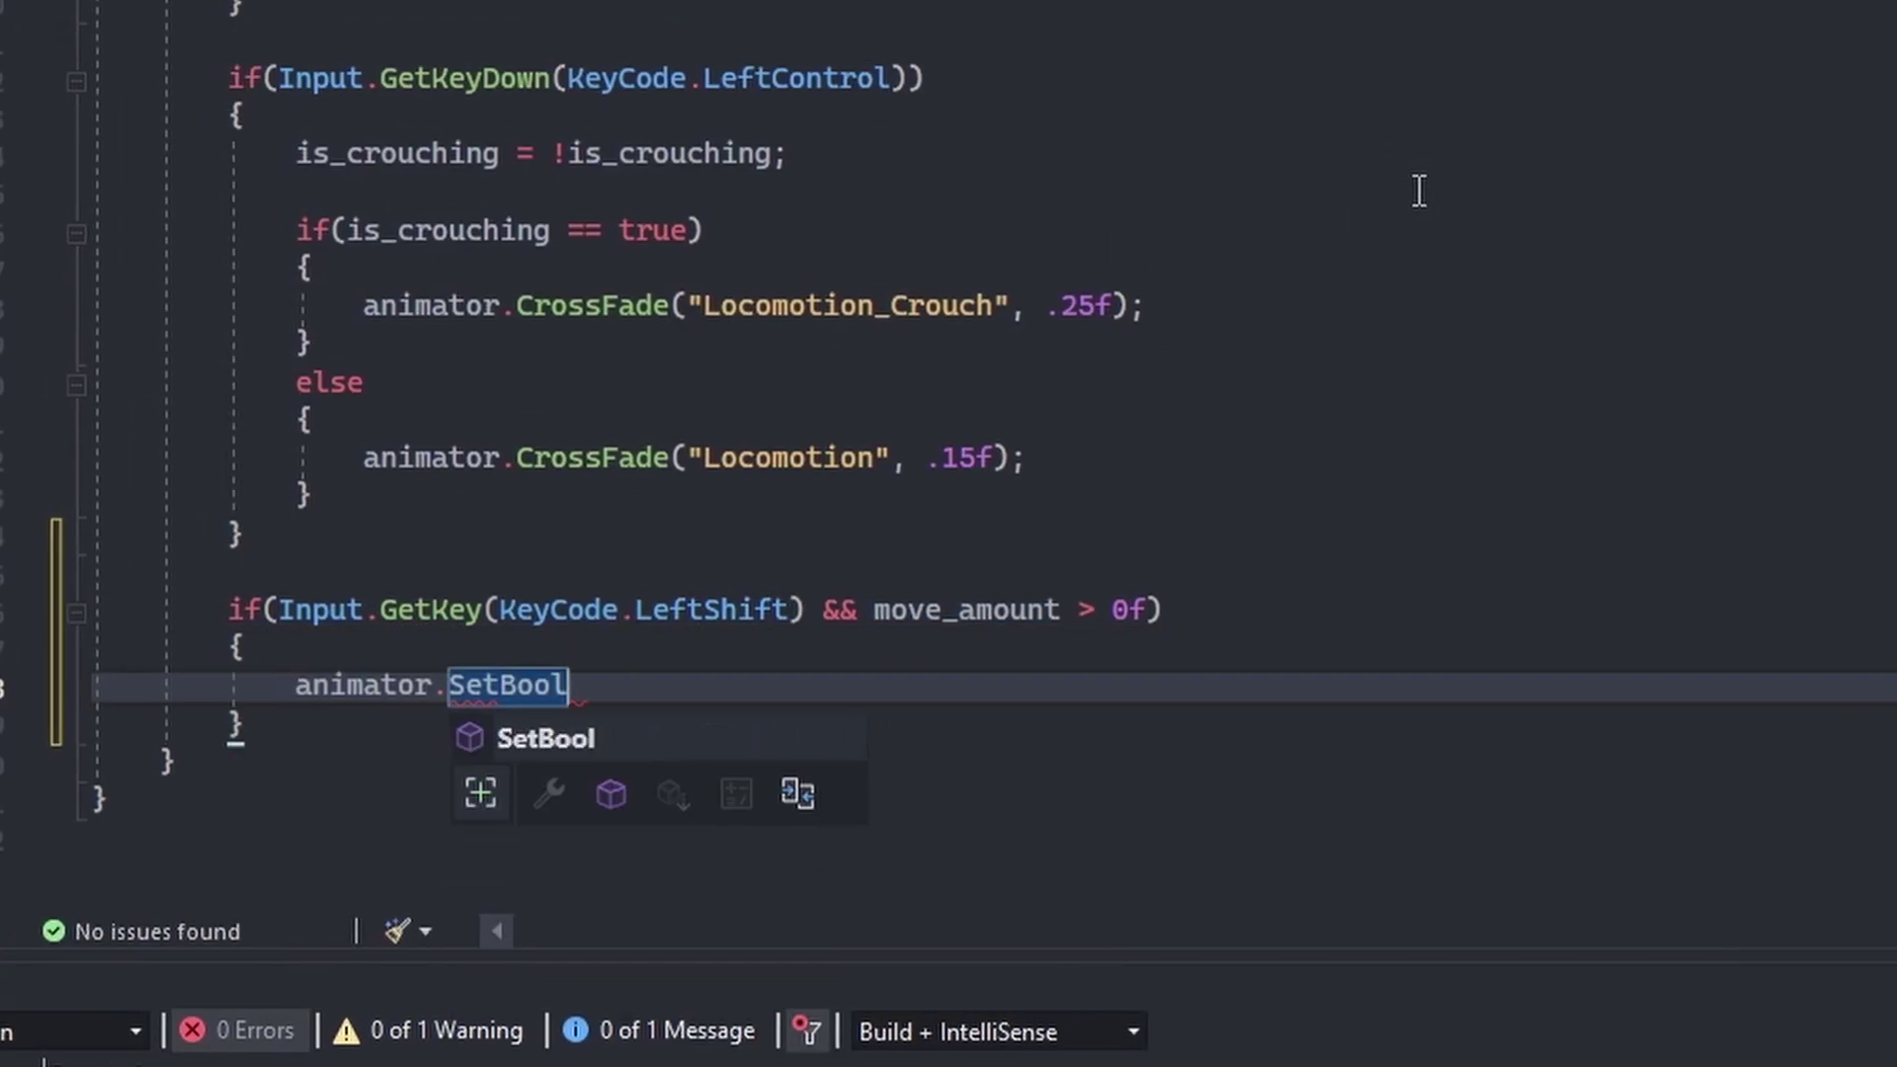
pyautogui.write(';')
pyautogui.press('Down')
pyautogui.press('Return')
pyautogui.write('else')
pyautogui.press('Return')
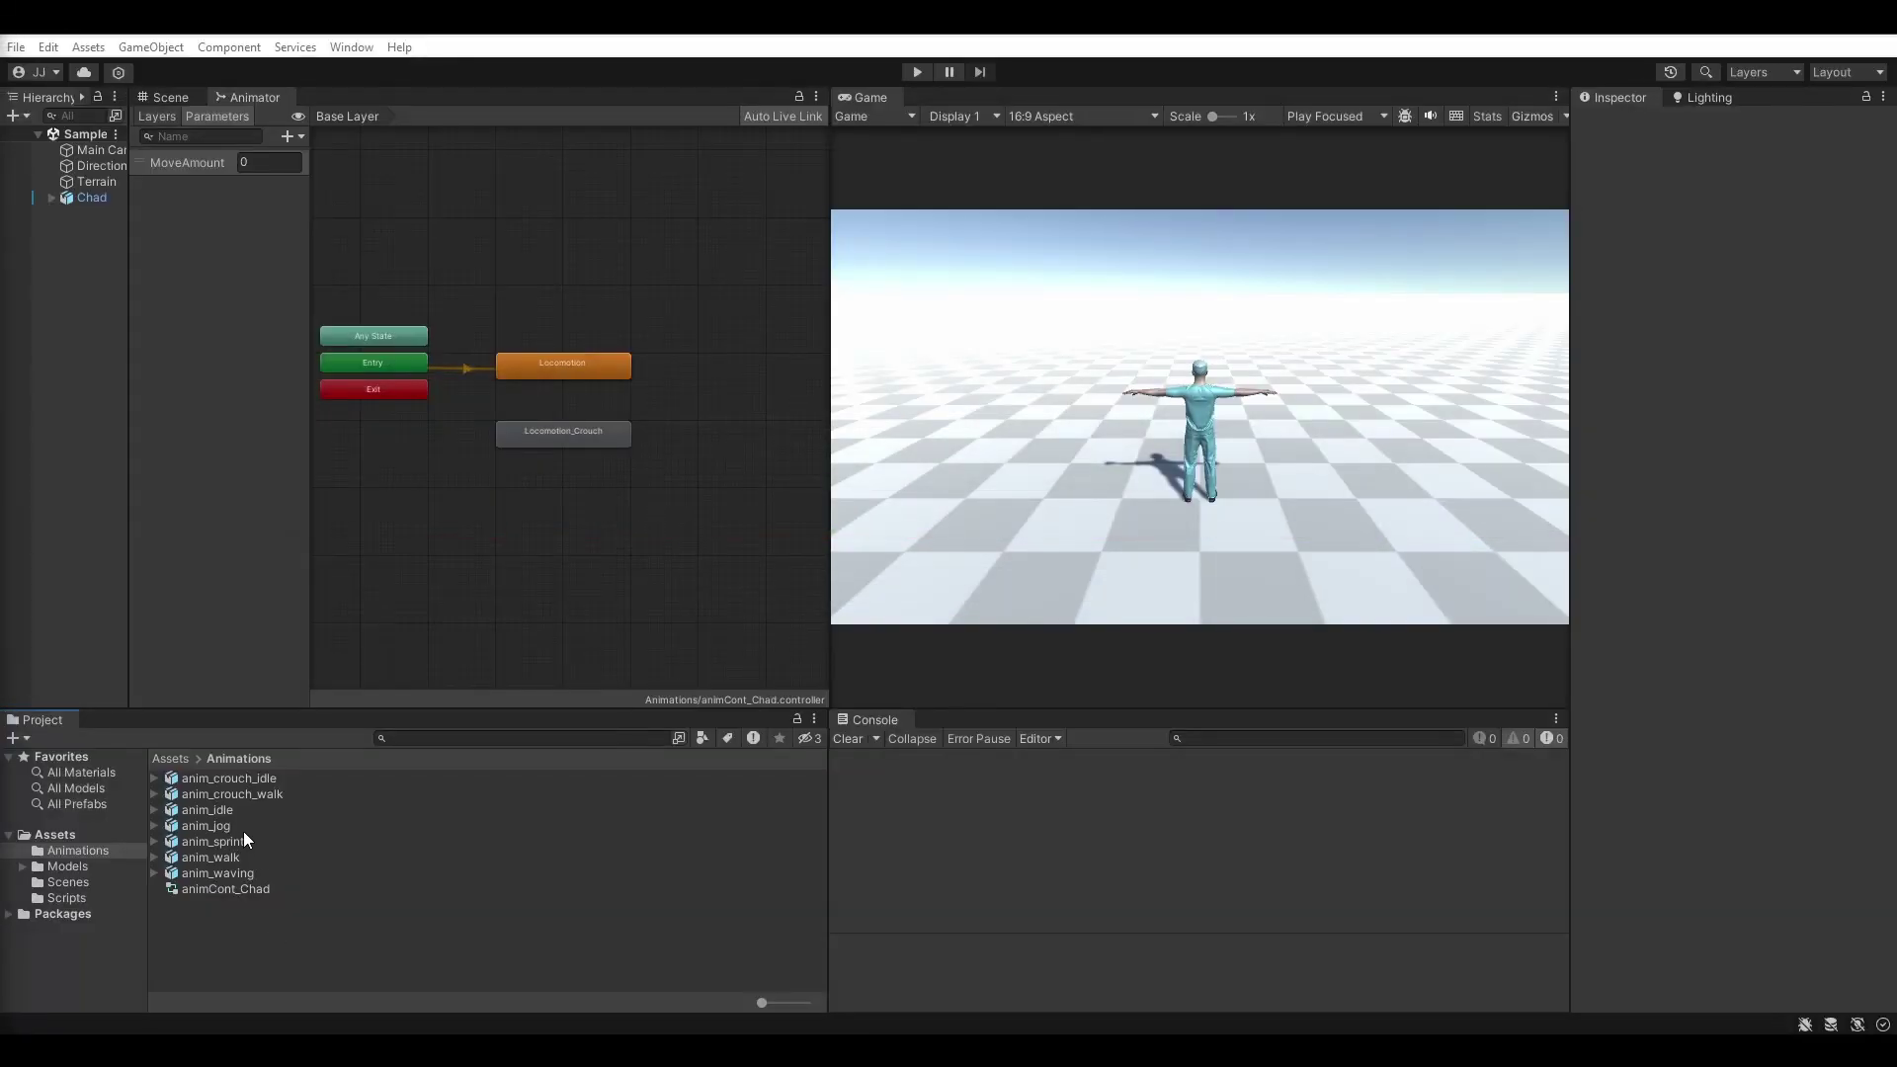
# Step: Review the rig import settings of the anim_jog and anim_sprint animations
pyautogui.click(243, 828)
pyautogui.keyDown('shift'); pyautogui.click(247, 844); pyautogui.keyUp('shift')
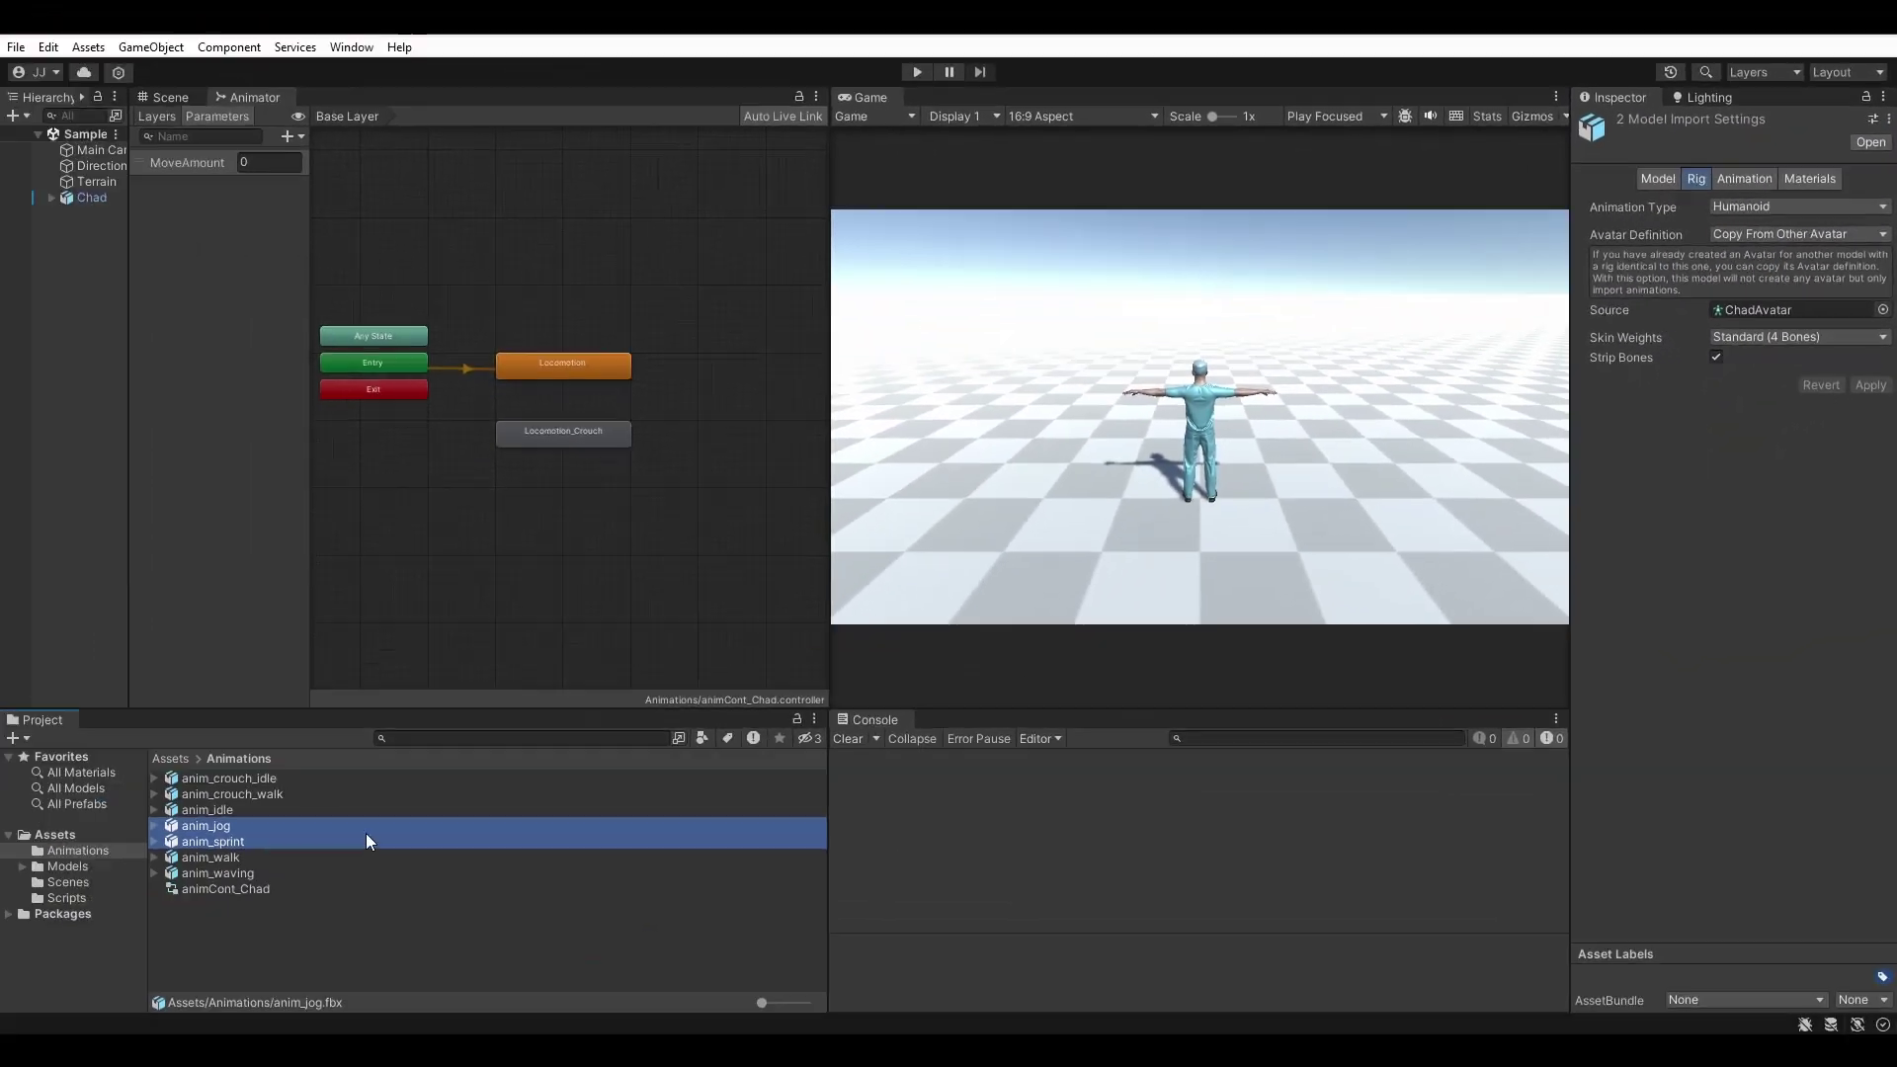
pyautogui.click(266, 948)
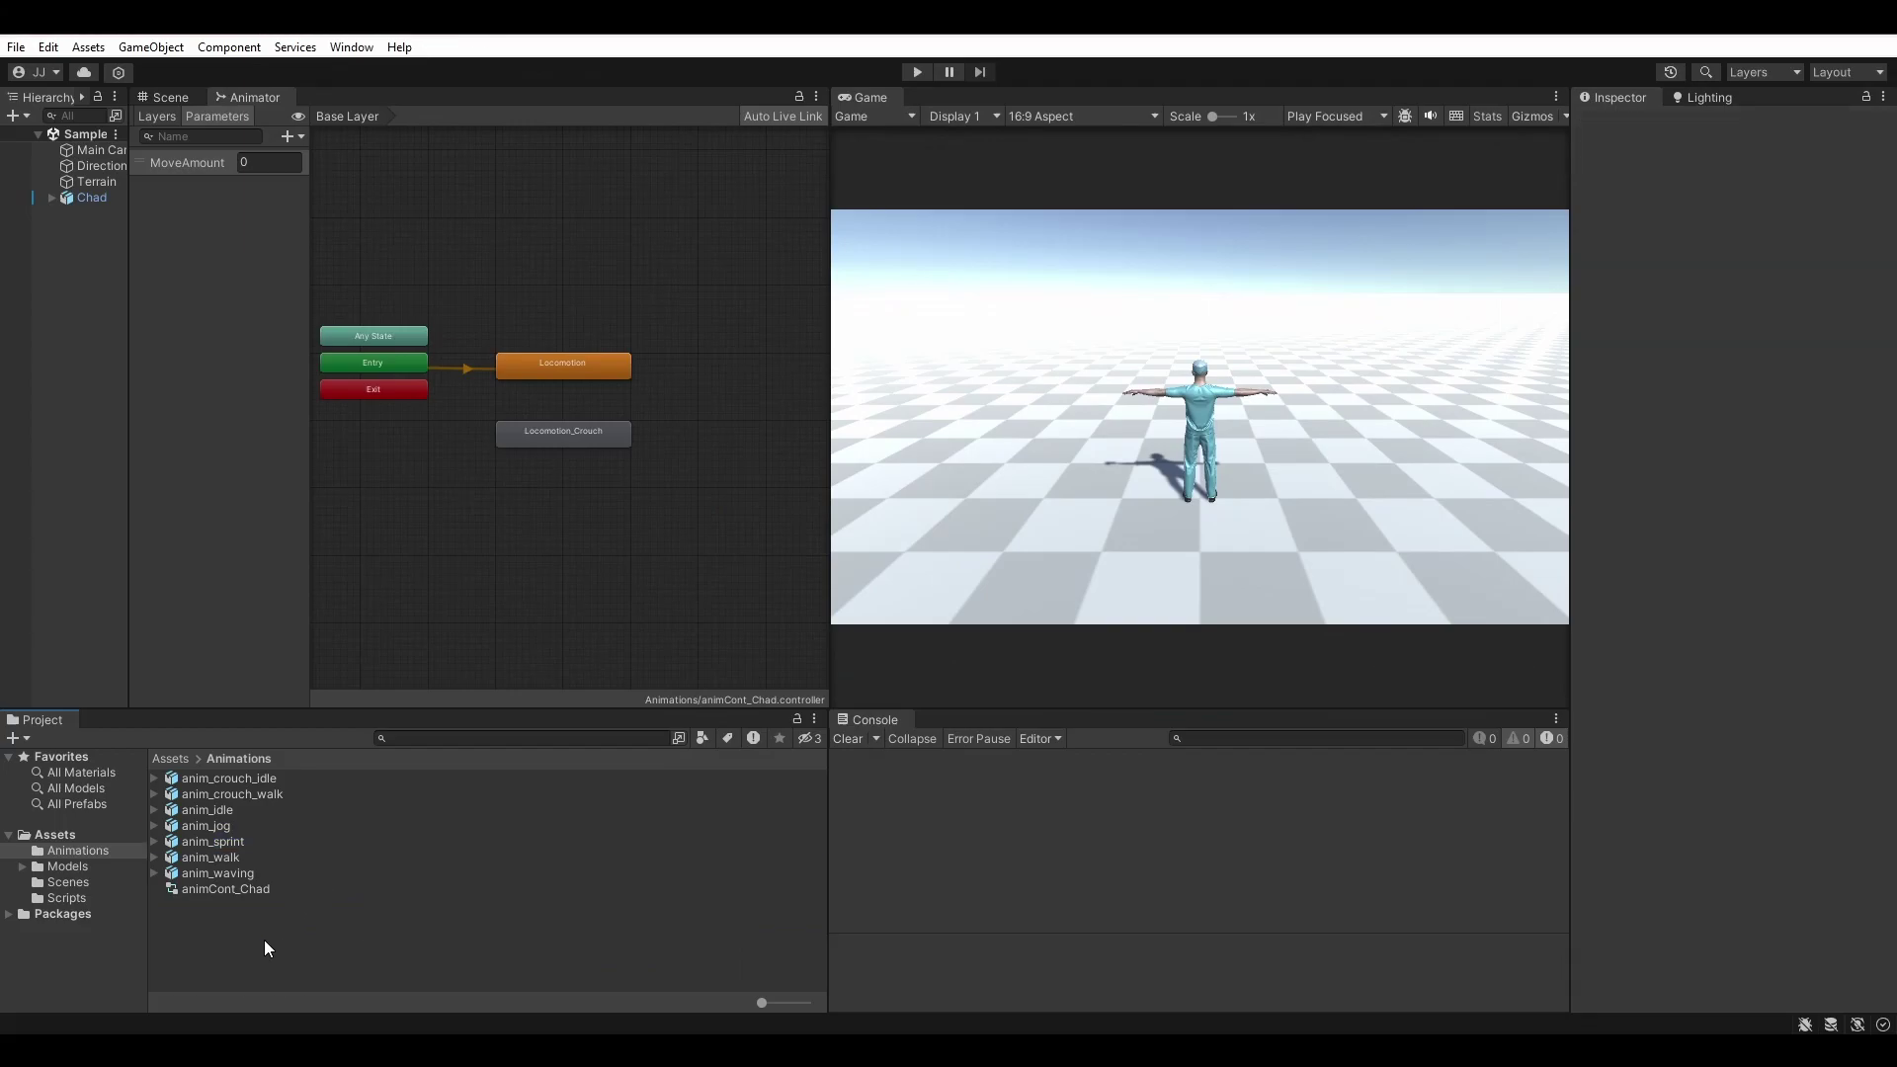
pyautogui.click(237, 827)
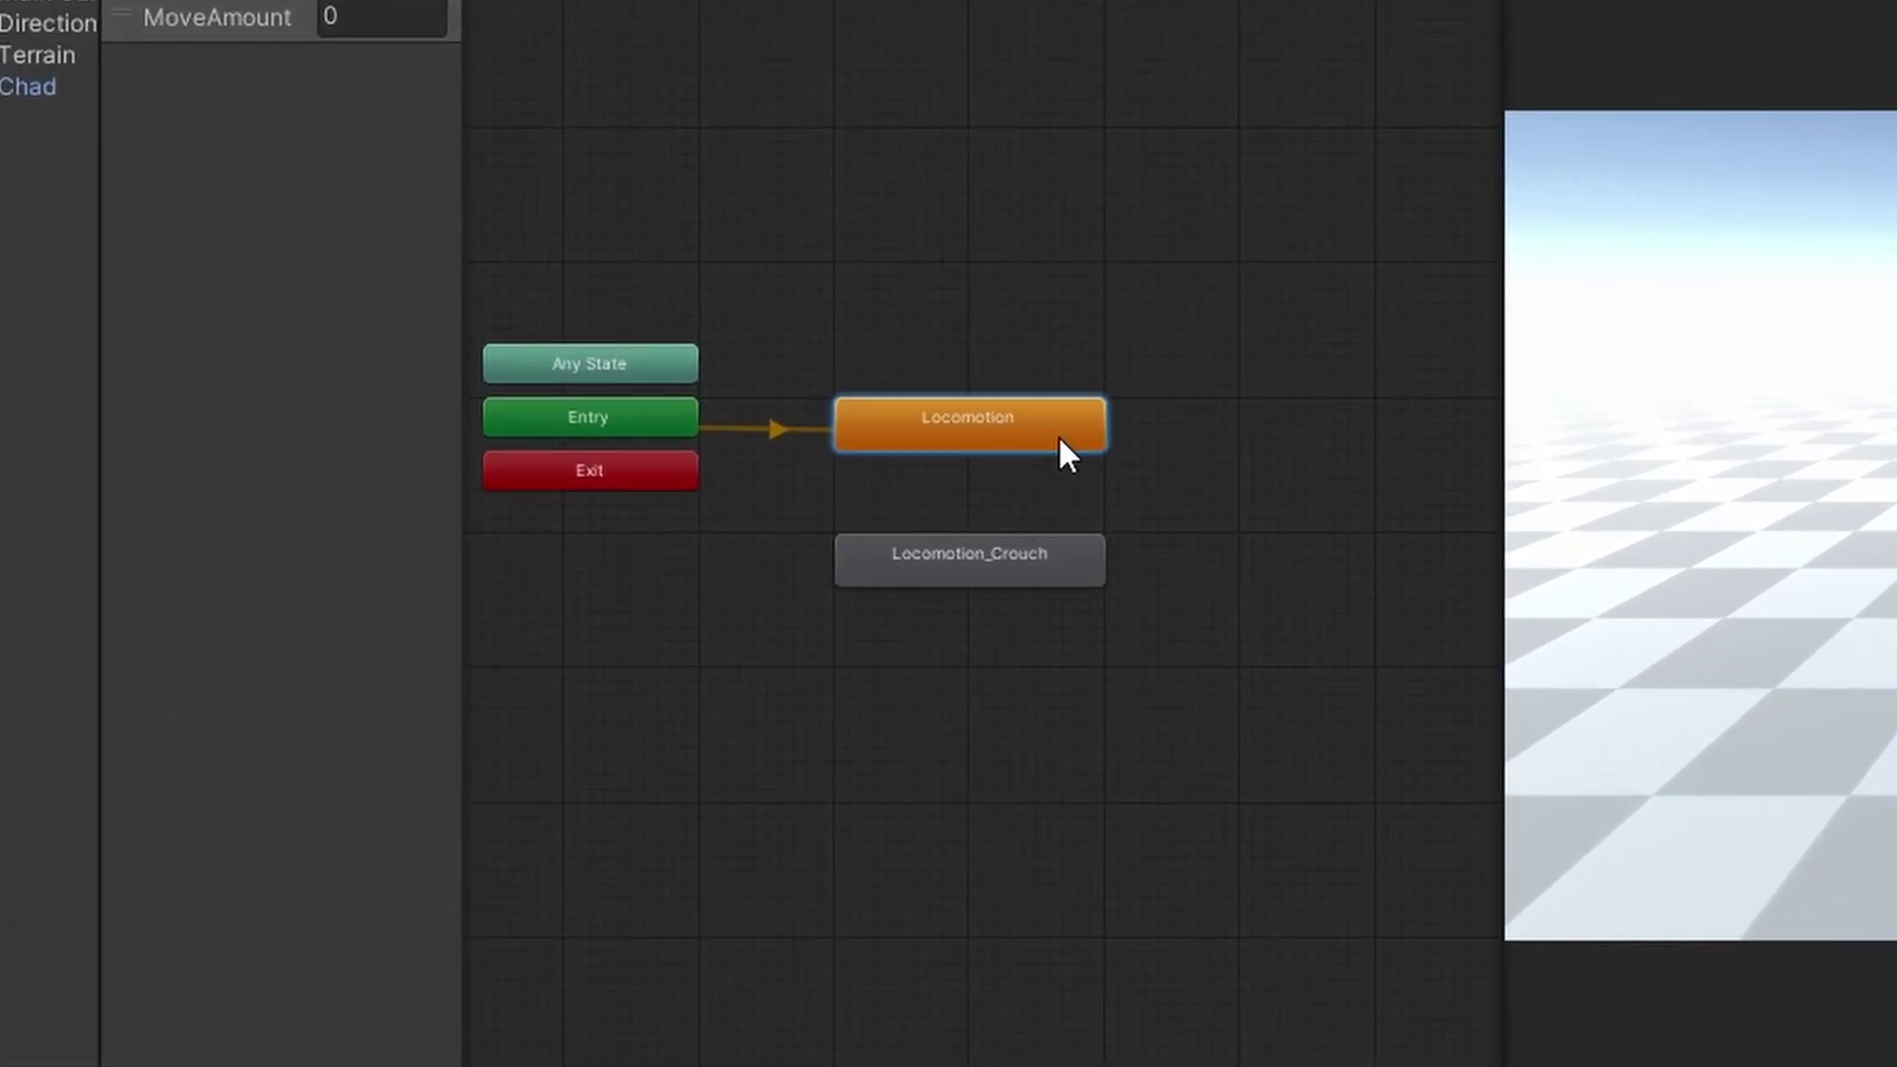
# Step: Add a third motion to the Locomotion blend tree and assign the Jog clip to it
pyautogui.doubleClick(1058, 436)
pyautogui.click(803, 549)
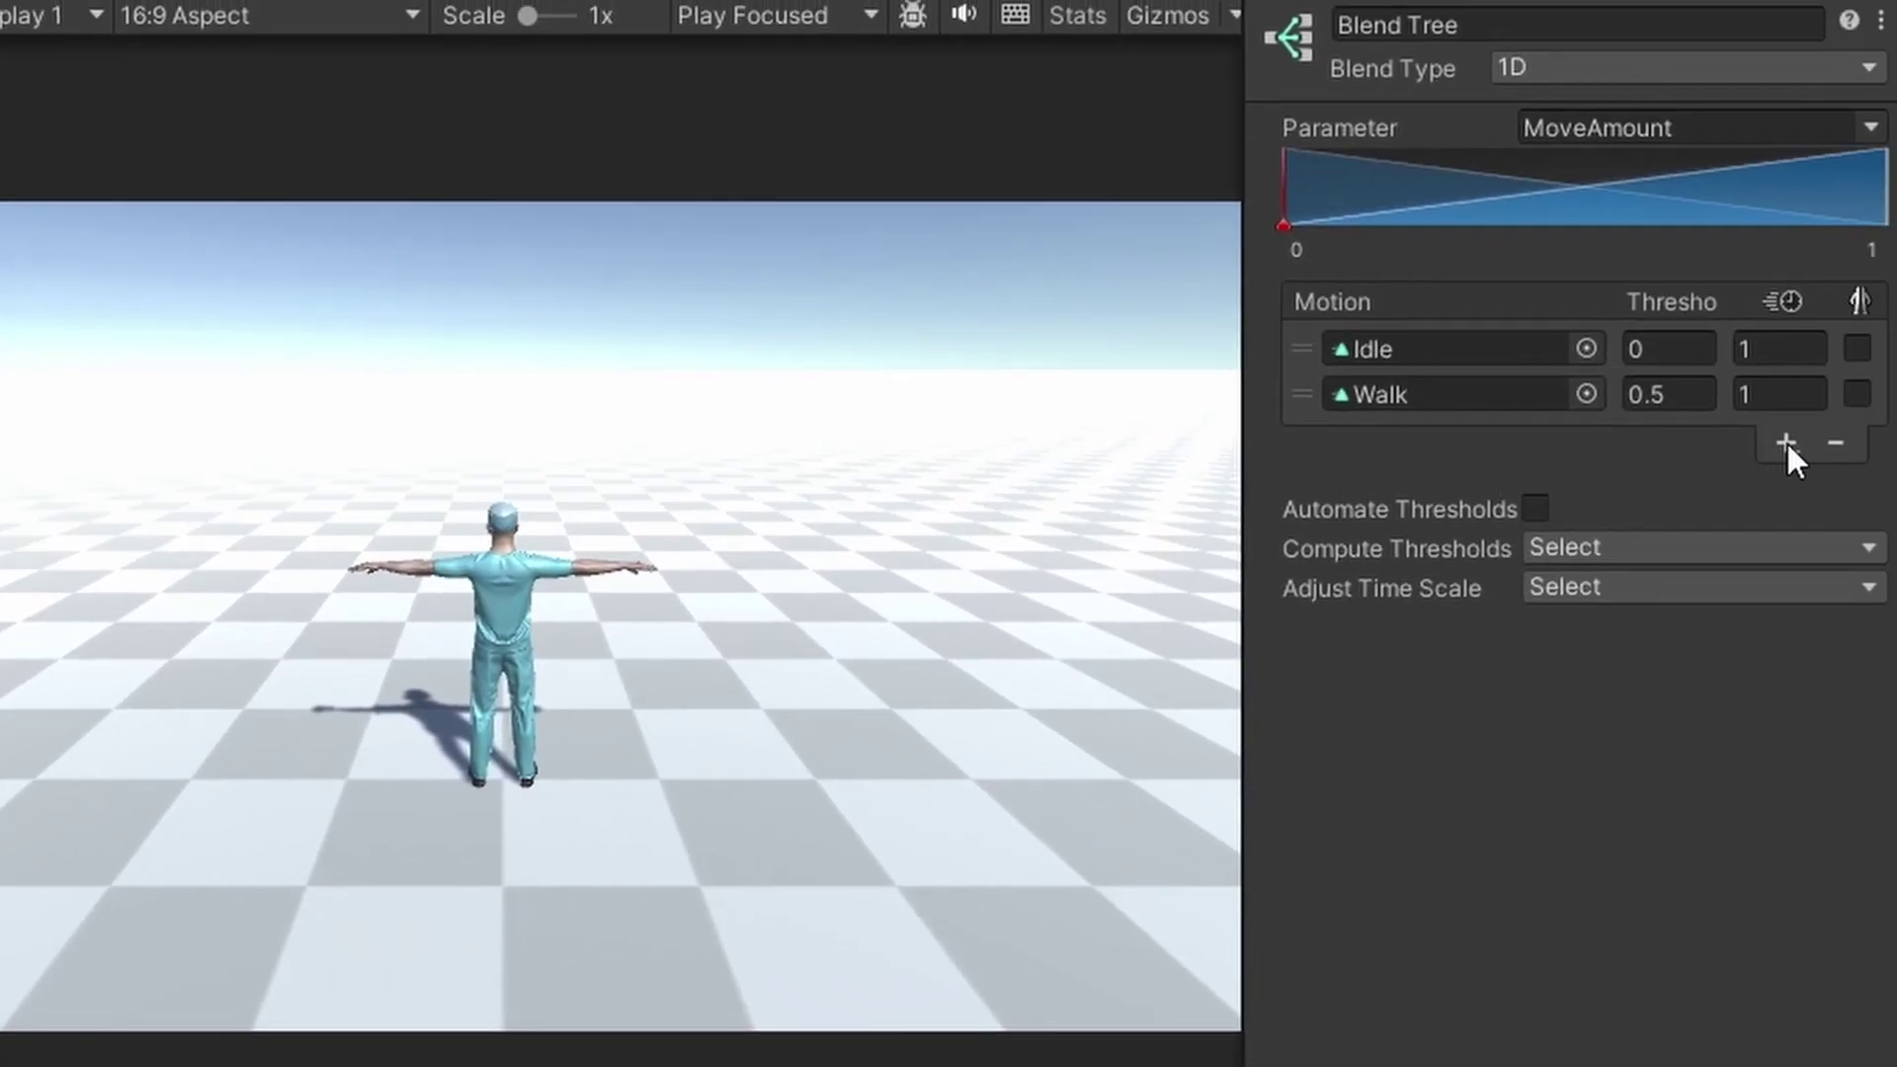
pyautogui.click(1787, 443)
pyautogui.click(1705, 489)
pyautogui.click(1586, 439)
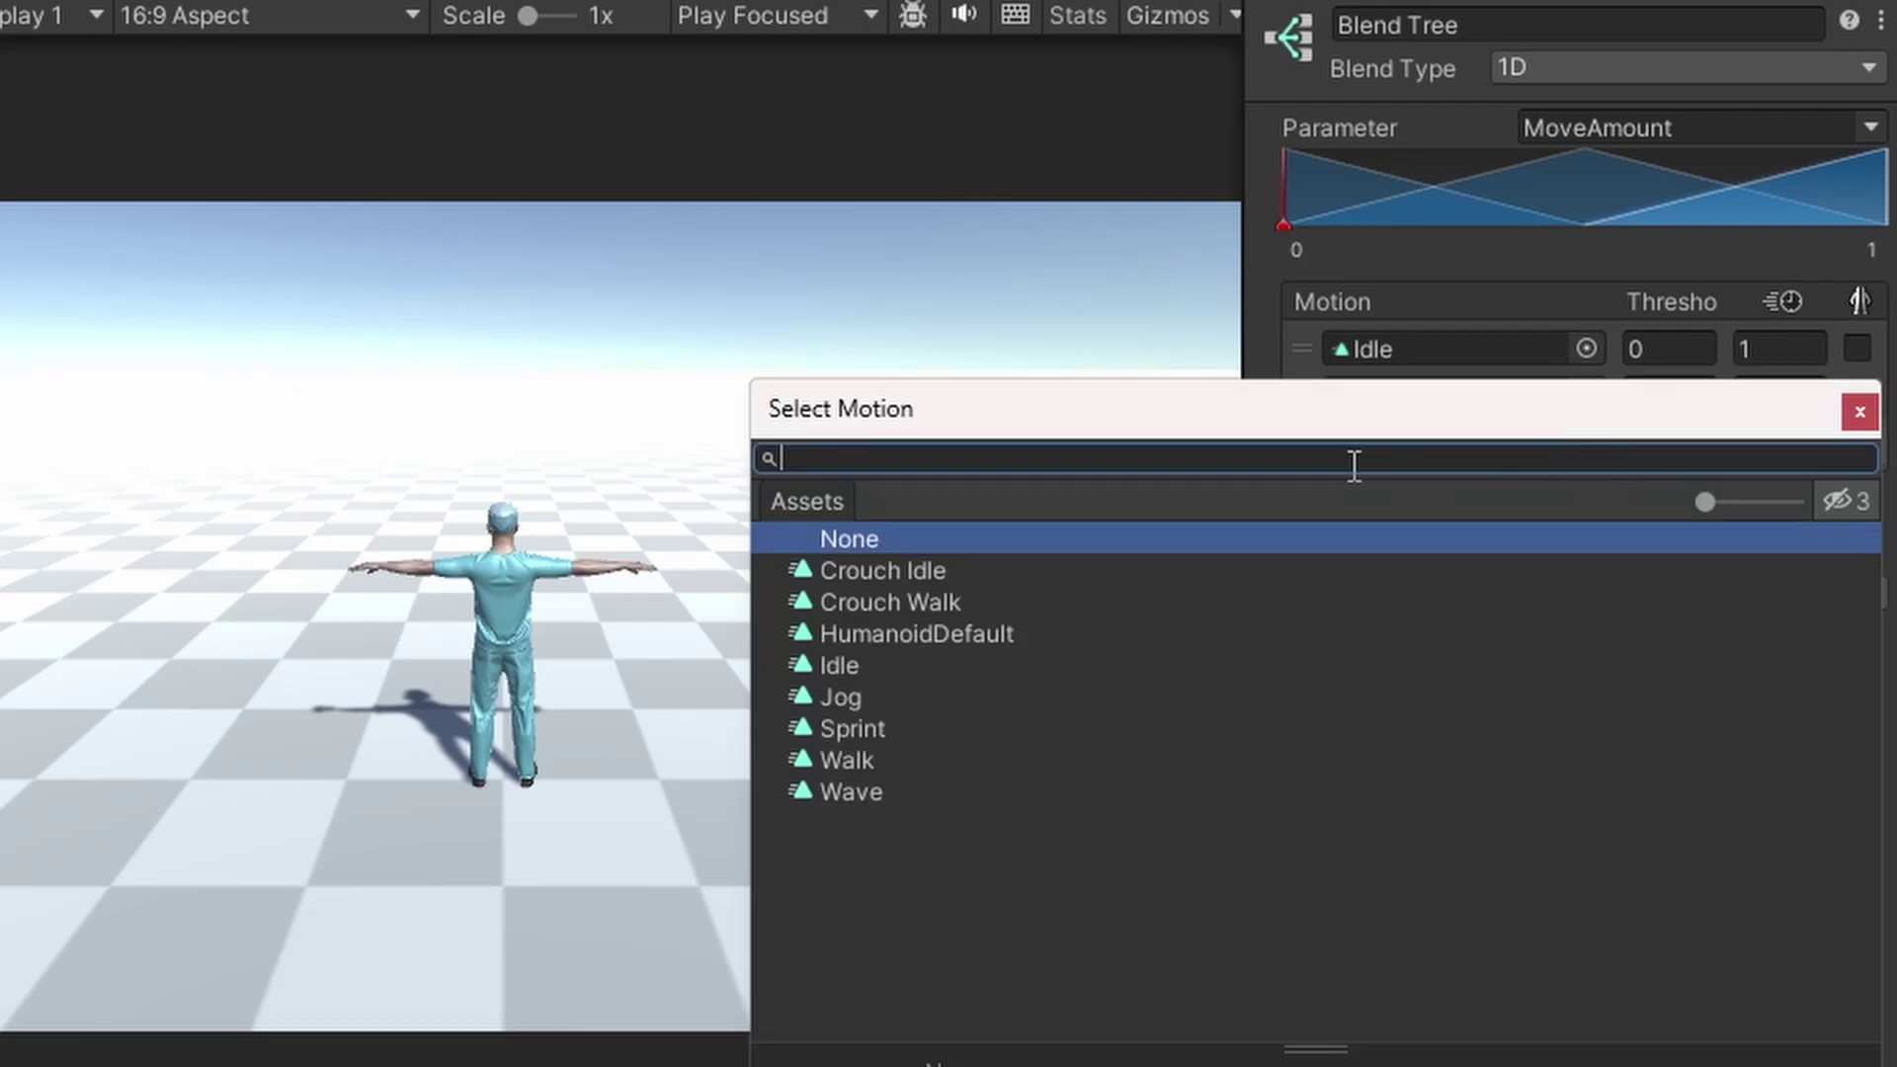
pyautogui.doubleClick(862, 696)
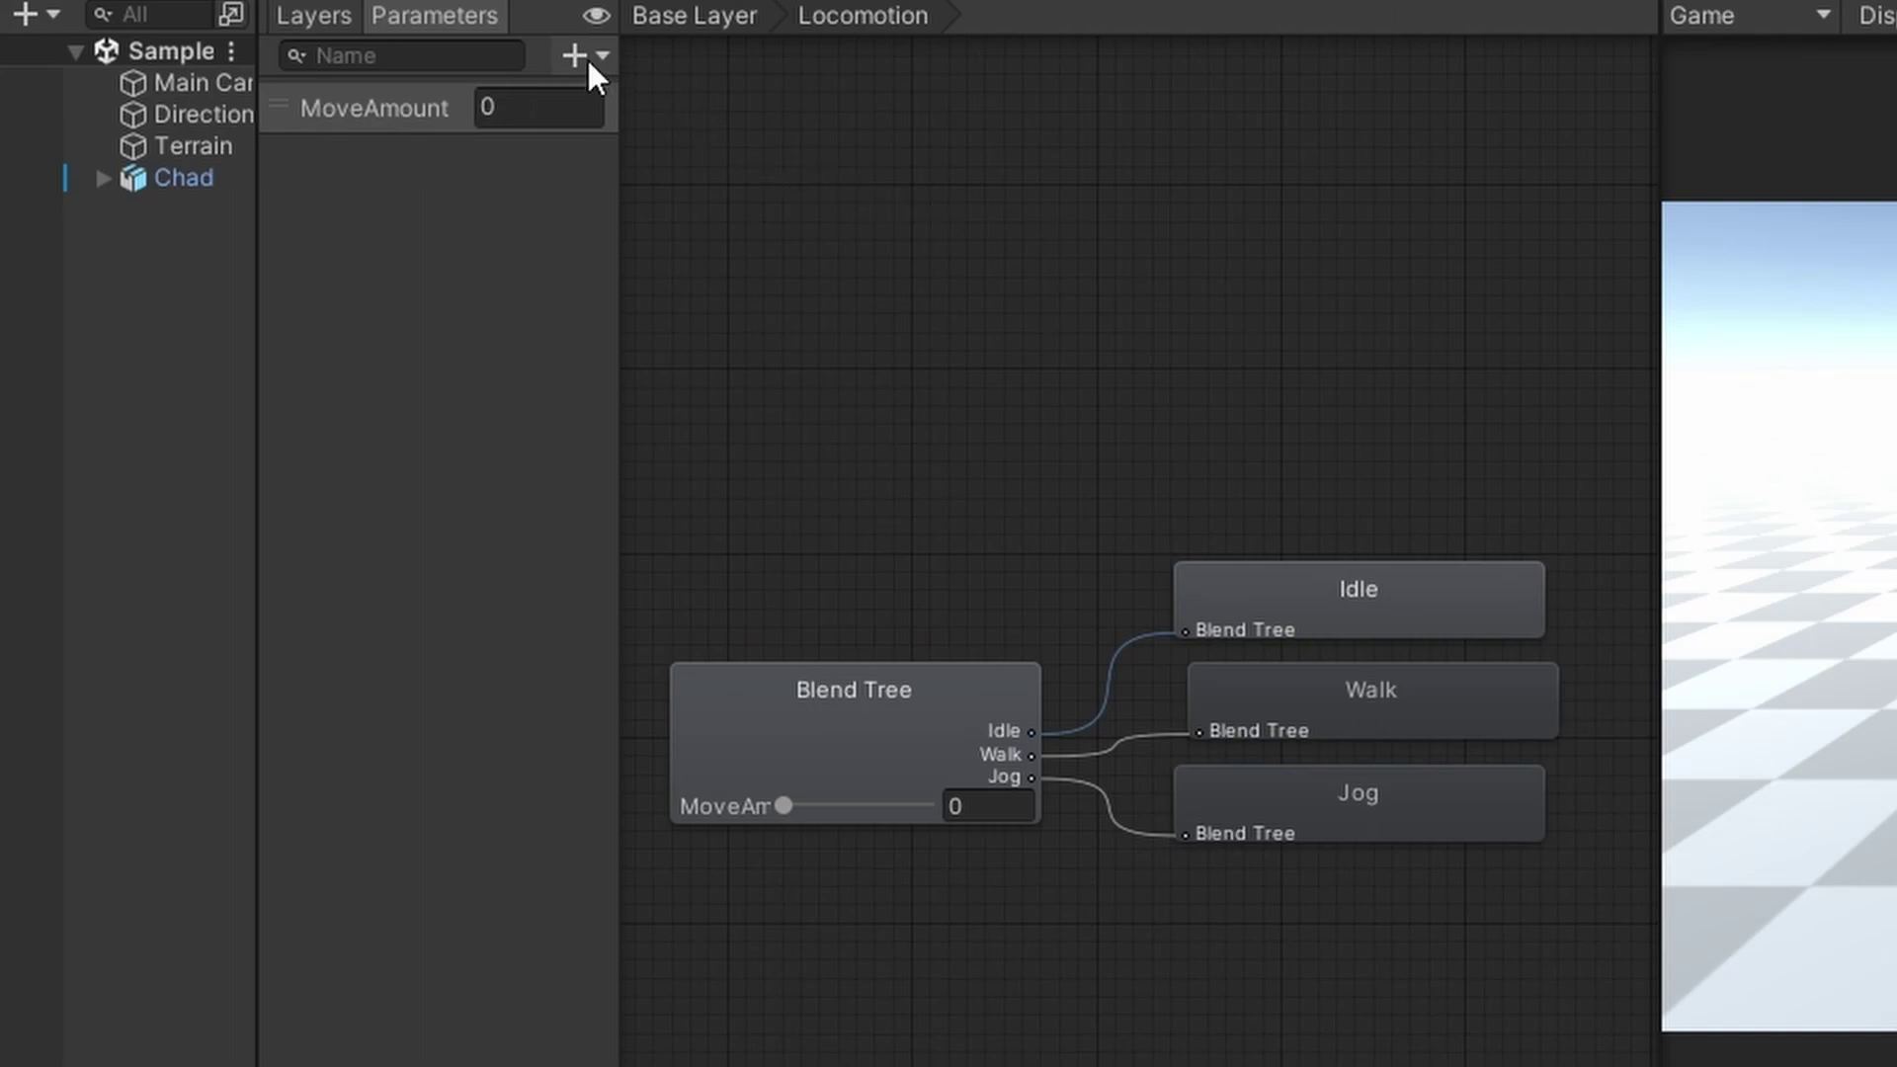
# Step: Add a Bool parameter named IsRunning to the animator controller
pyautogui.click(587, 57)
pyautogui.click(678, 200)
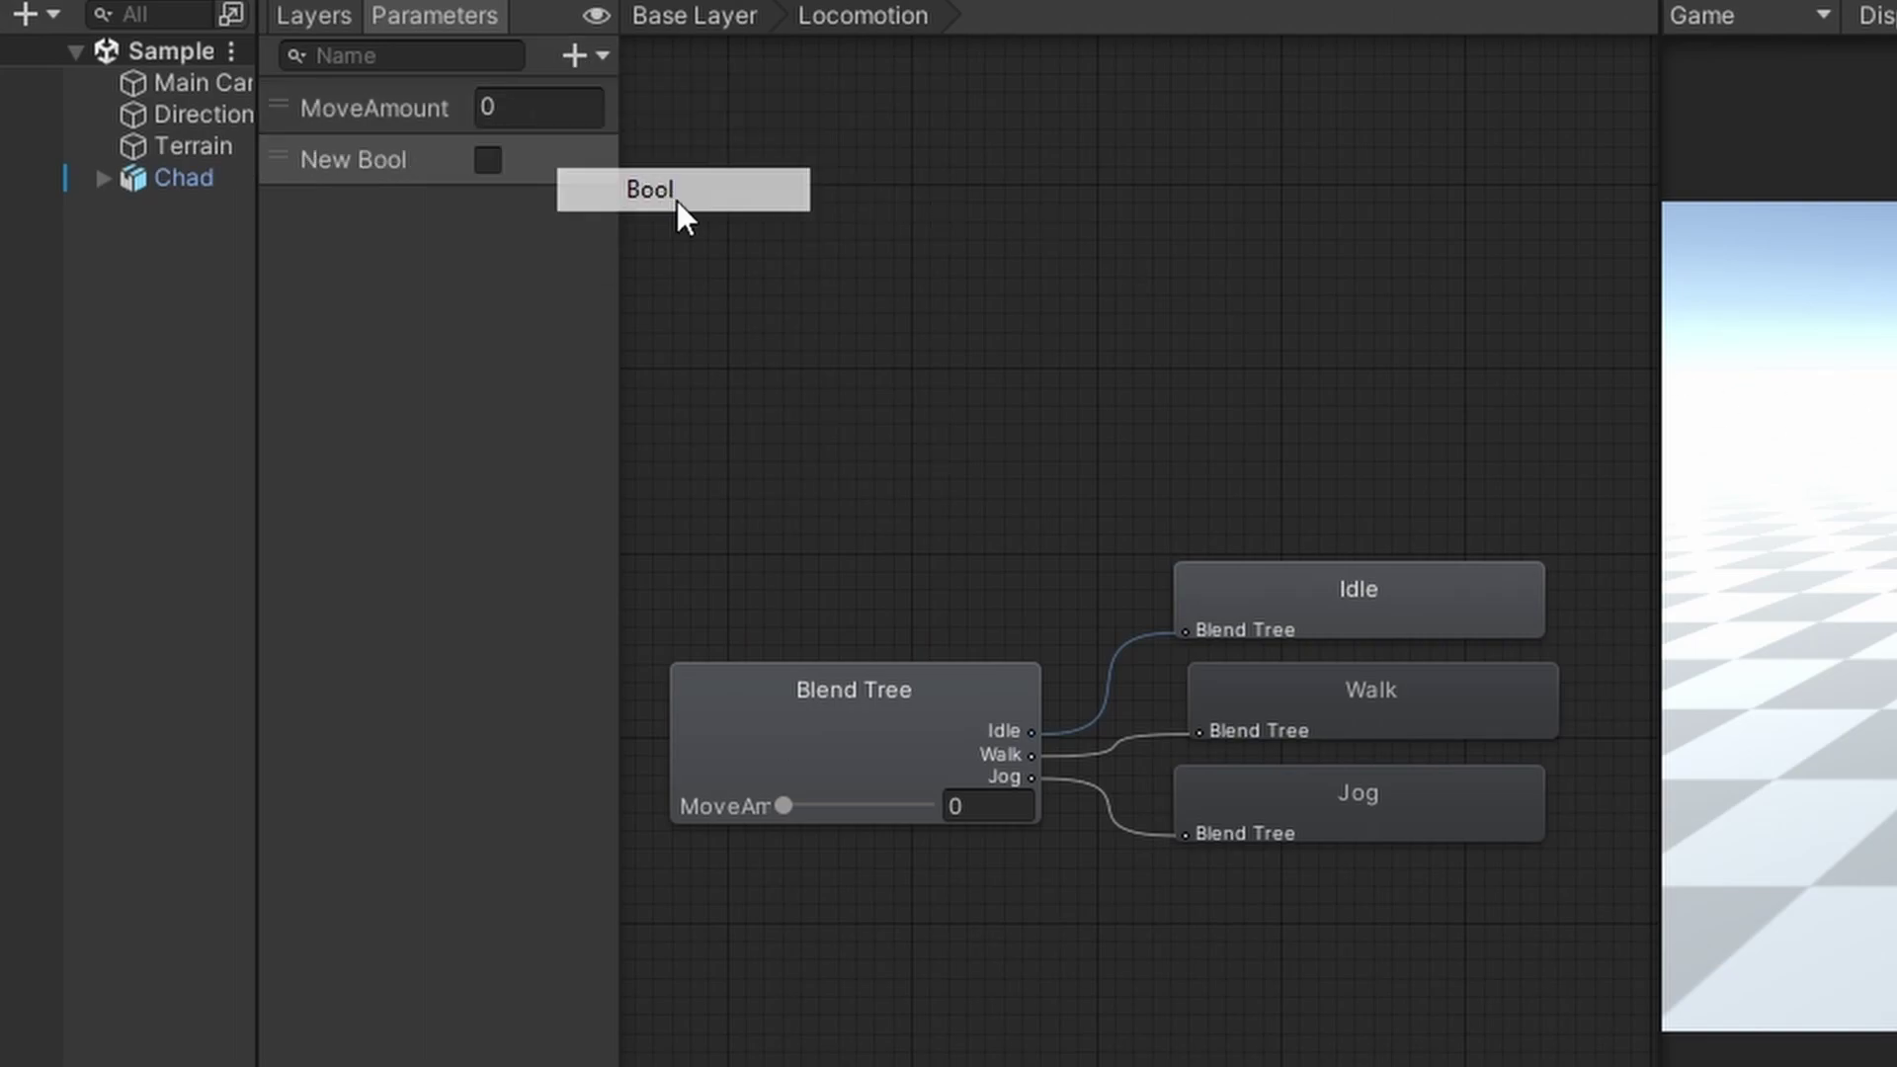
pyautogui.press('BackSpace')
pyautogui.write('IsRunning')
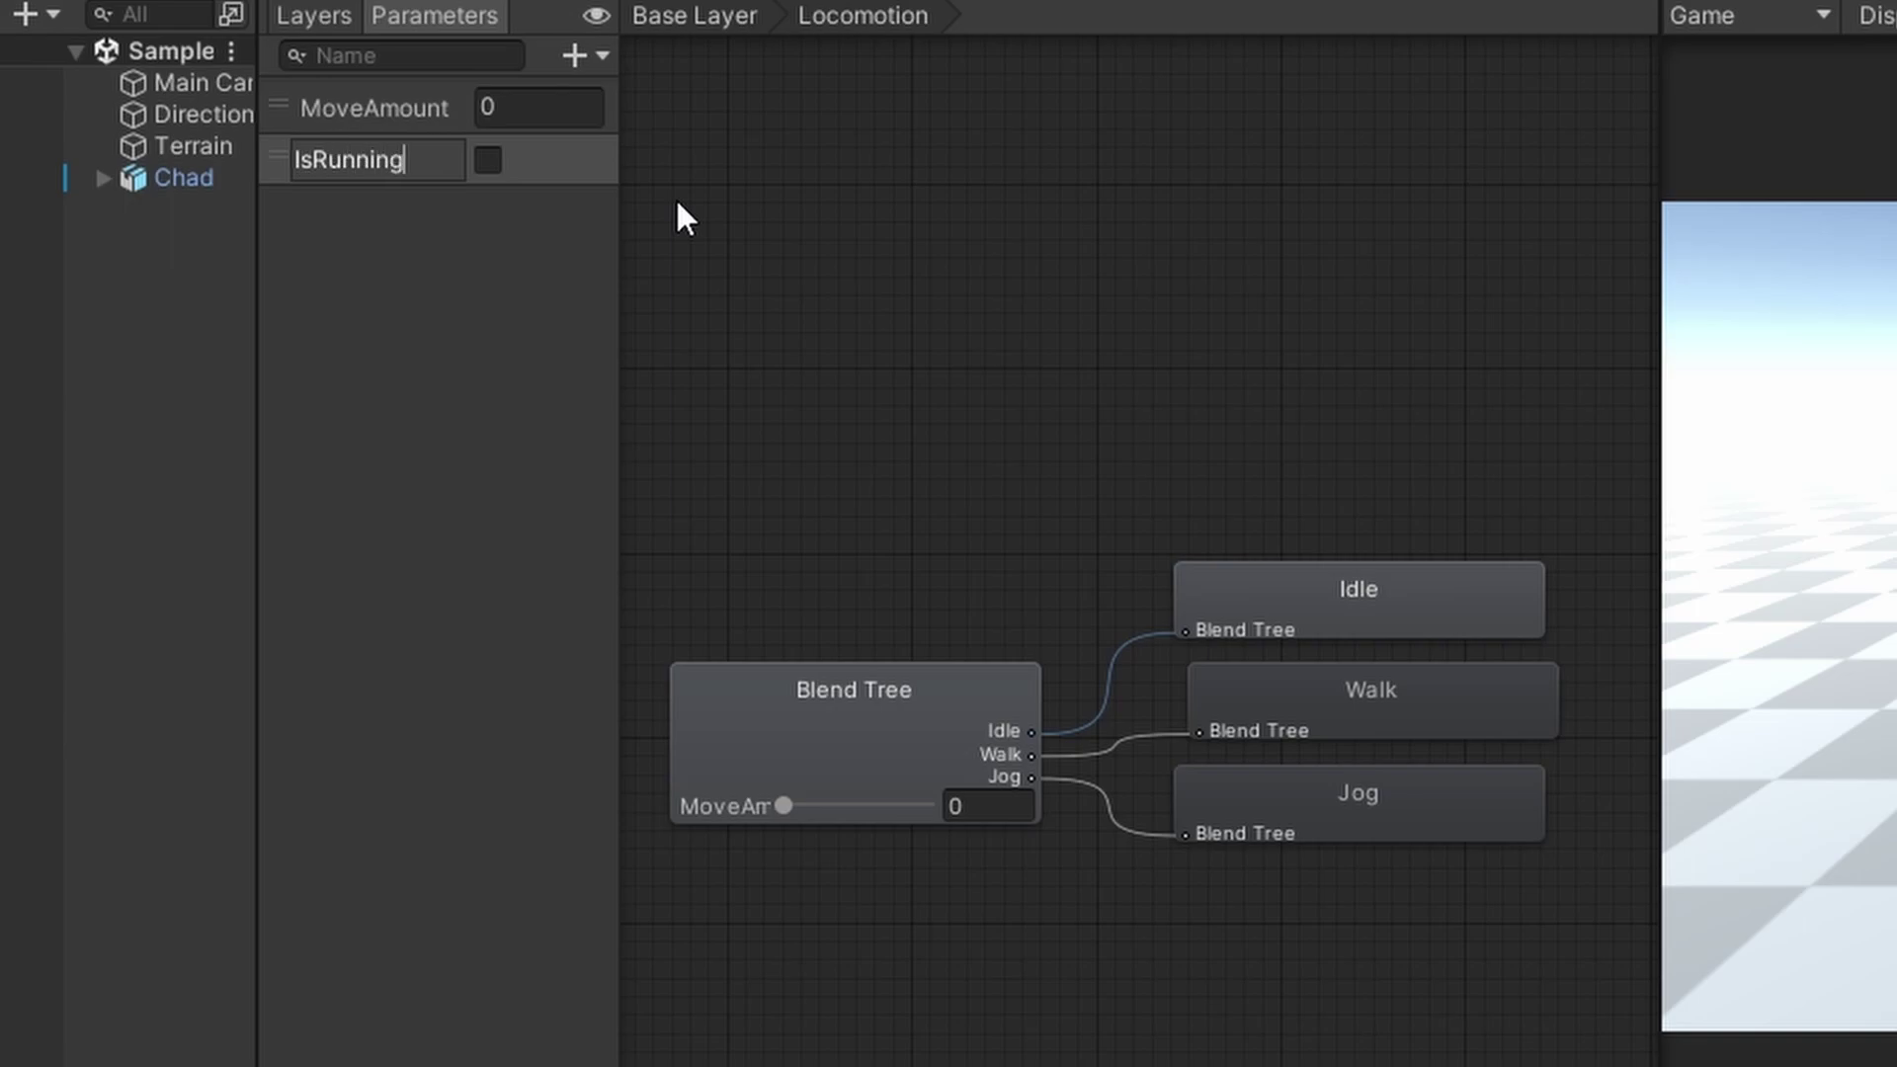
pyautogui.press('Return')
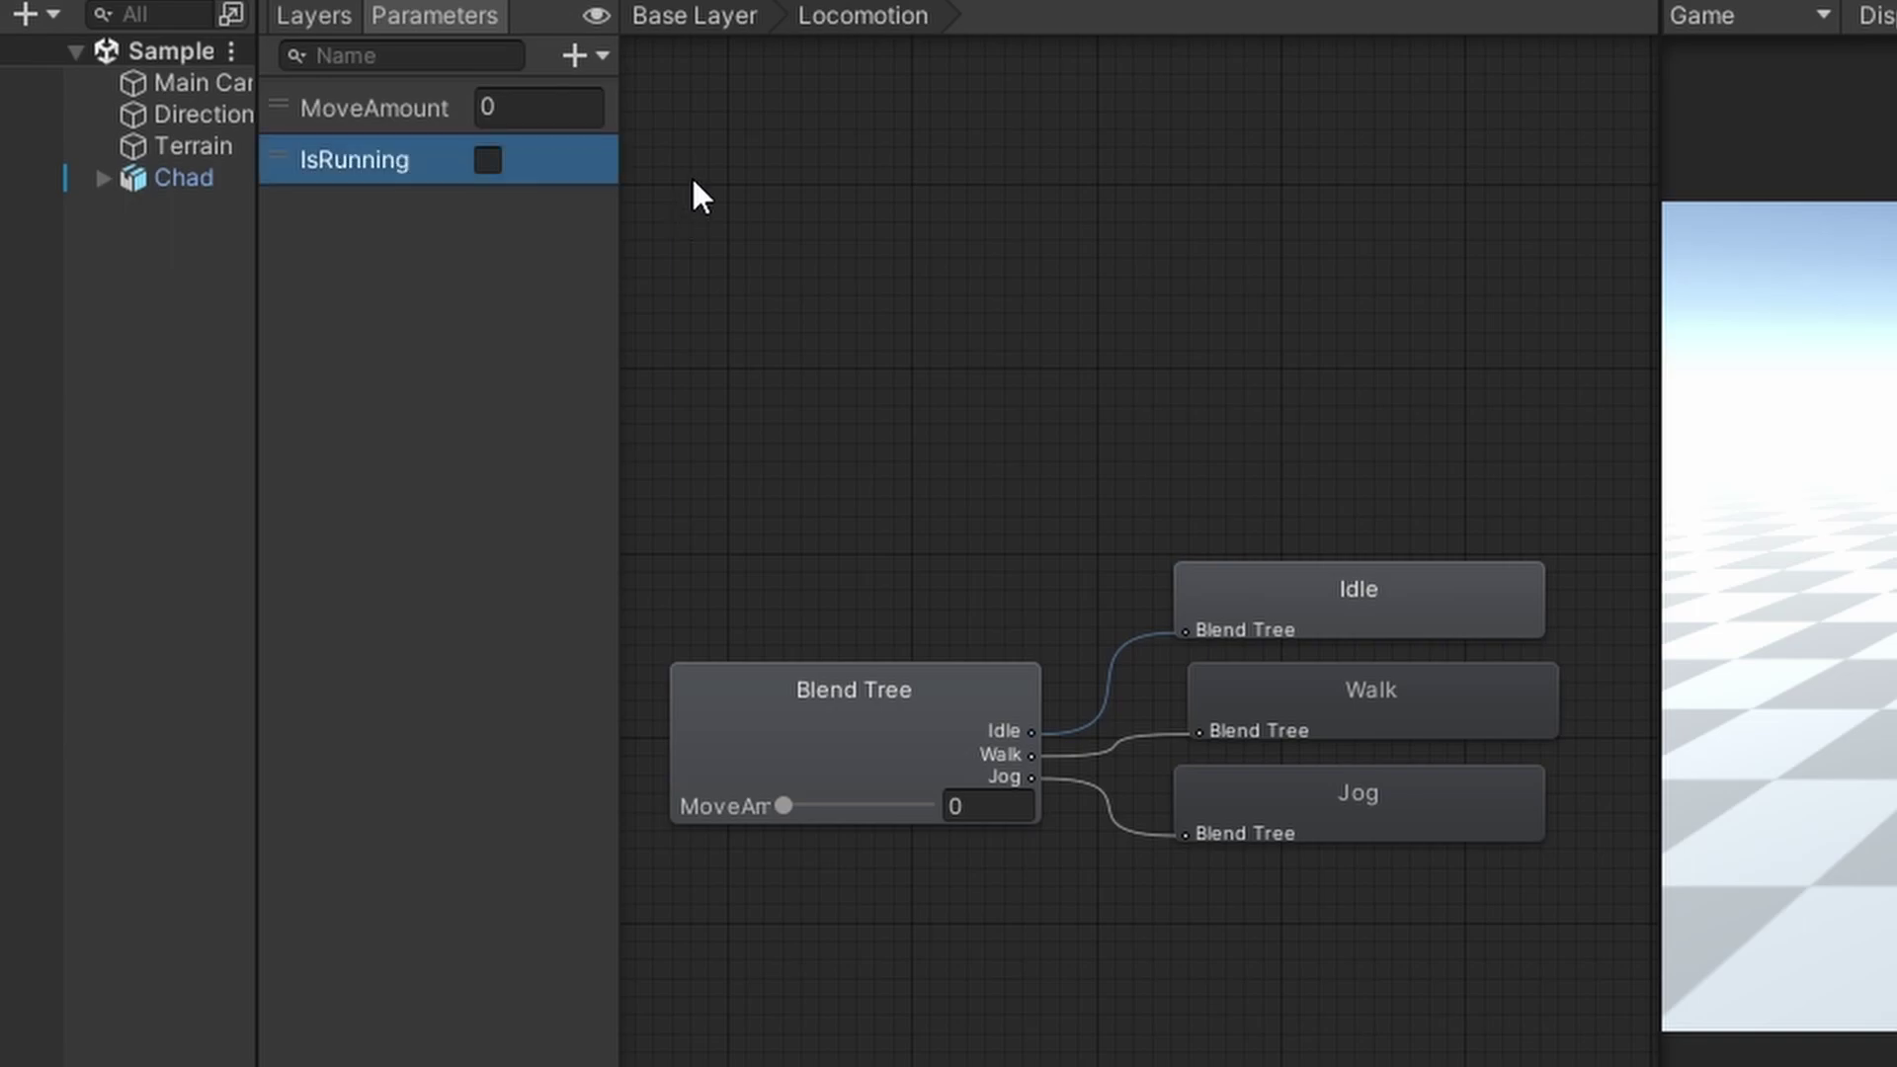
# Step: Add the sprint animation to the base layer as a state beside Locomotion and create a transition from Locomotion to Sprint
pyautogui.click(703, 16)
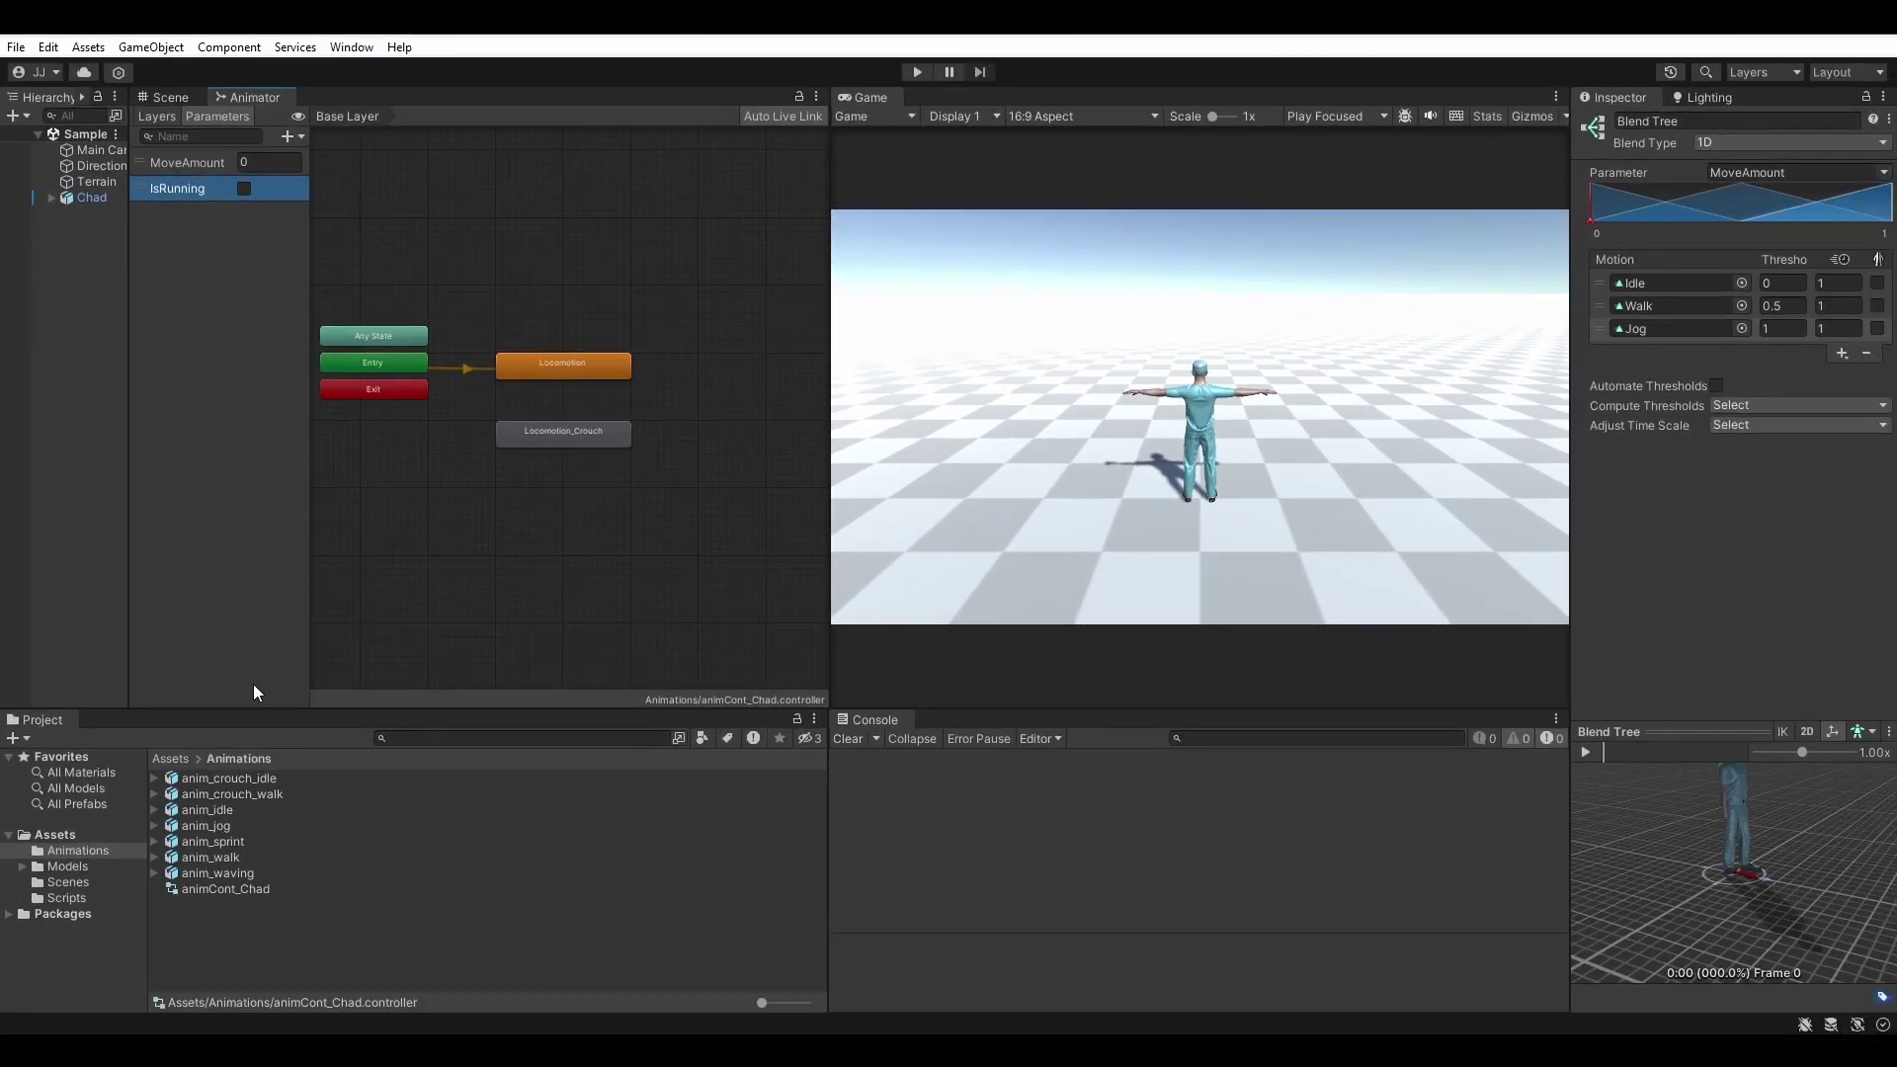
pyautogui.moveTo(662, 478); pyautogui.dragTo(714, 369)
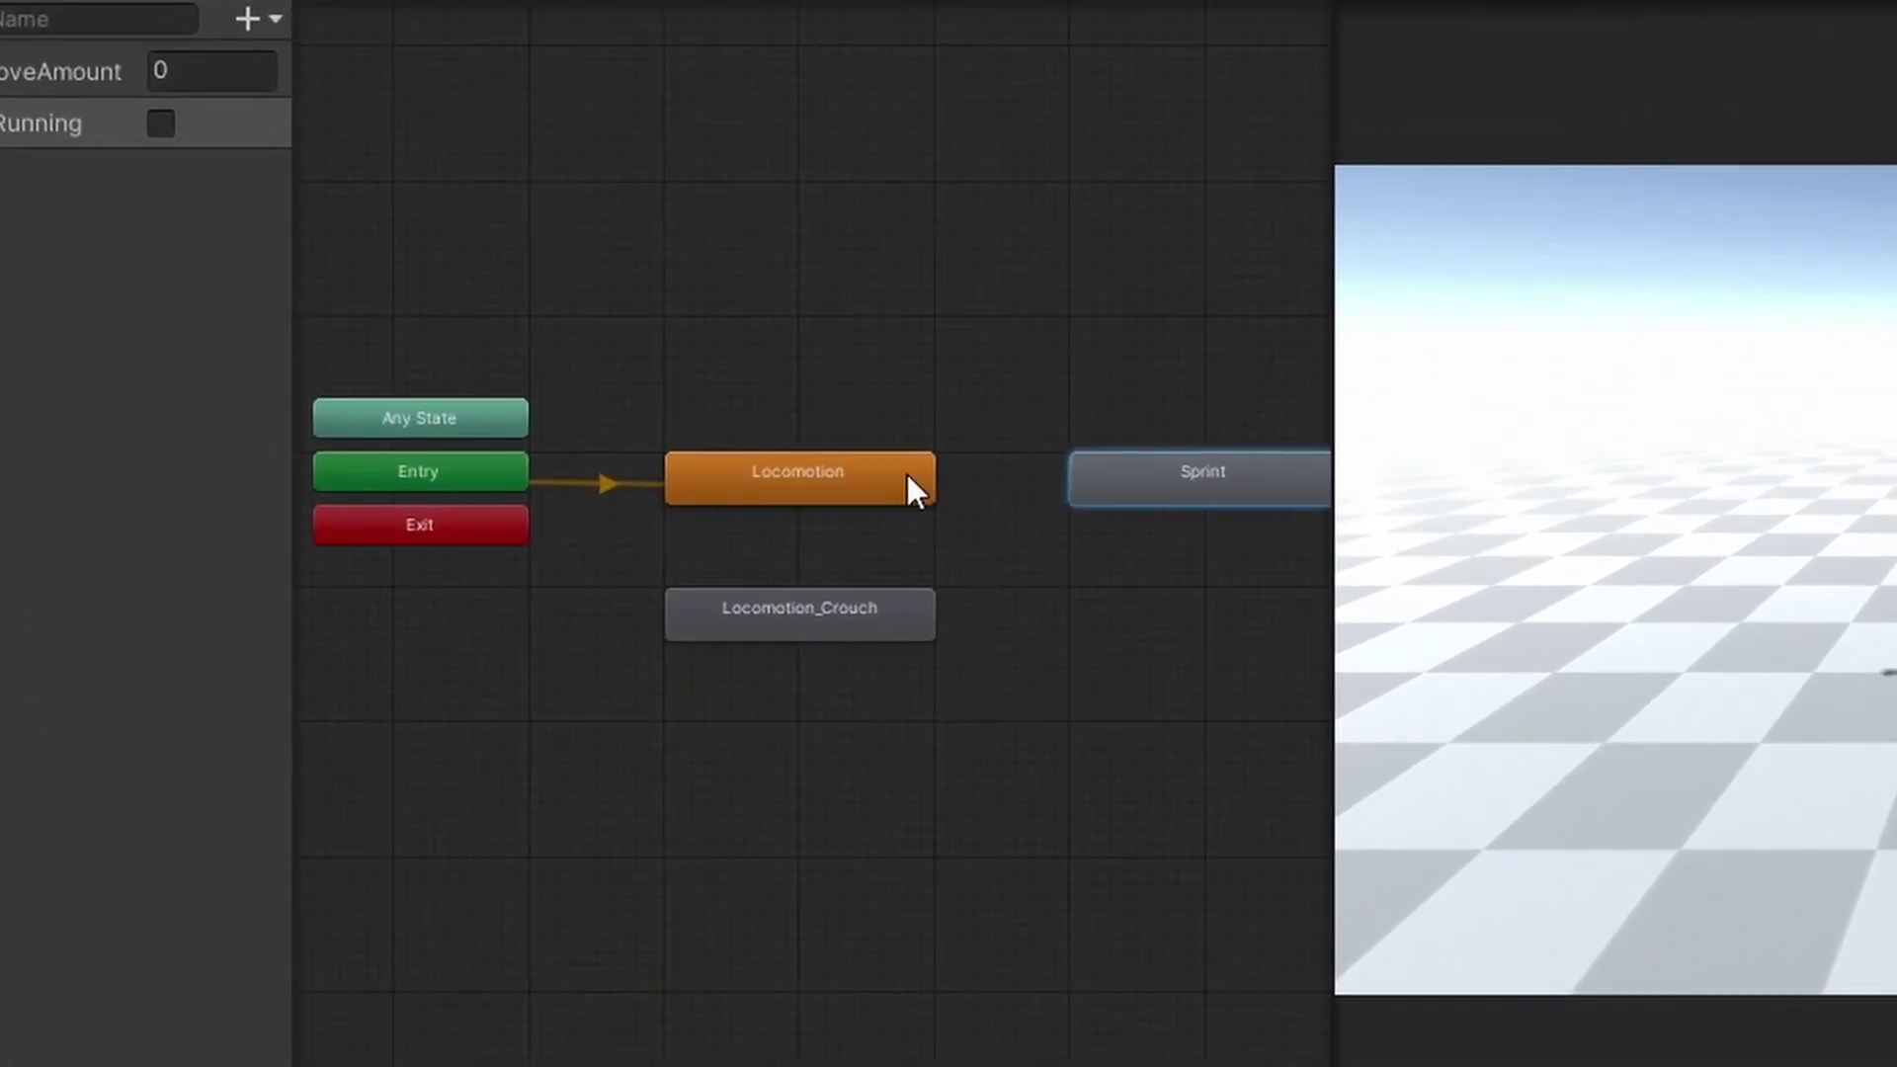
pyautogui.moveTo(907, 474); pyautogui.dragTo(721, 462, button='middle')
pyautogui.rightClick(722, 462)
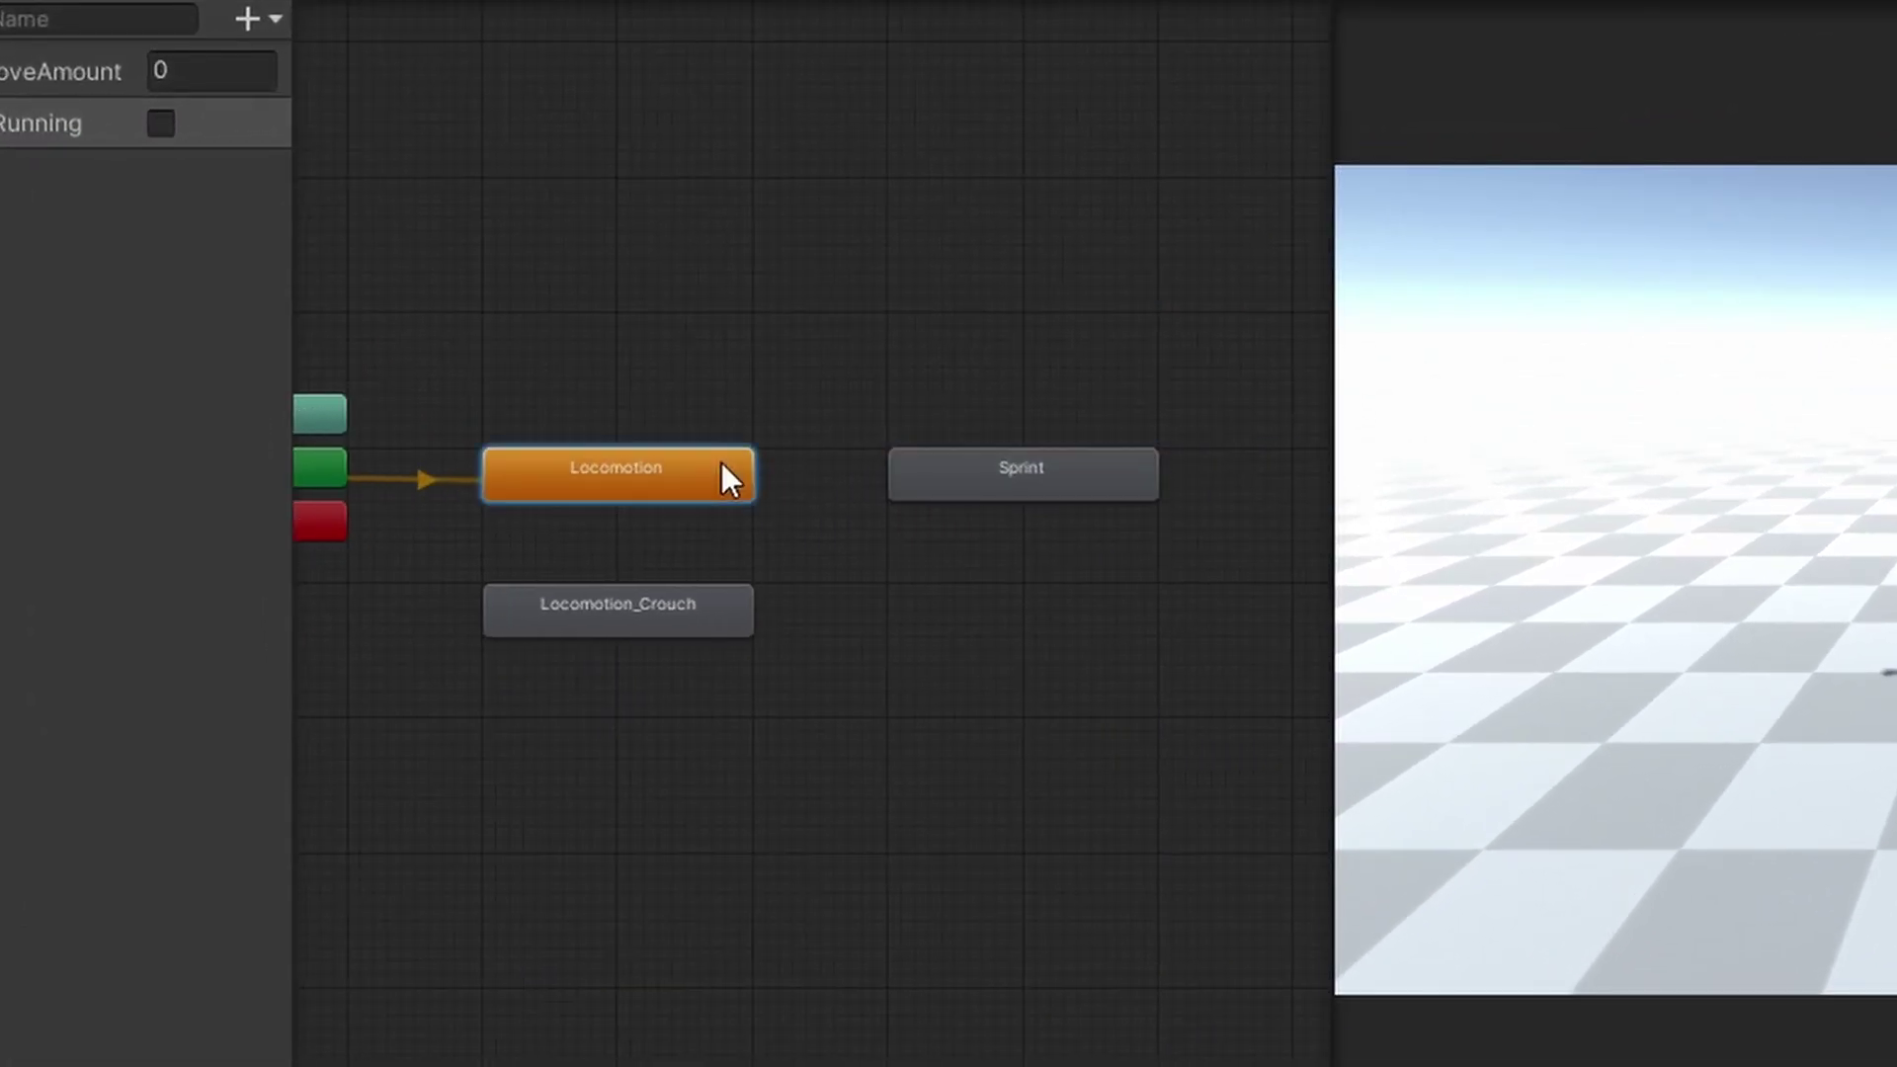
pyautogui.click(777, 478)
# Step: Turn off exit time on the Locomotion to Sprint transition and add the condition IsRunning true
pyautogui.click(828, 481)
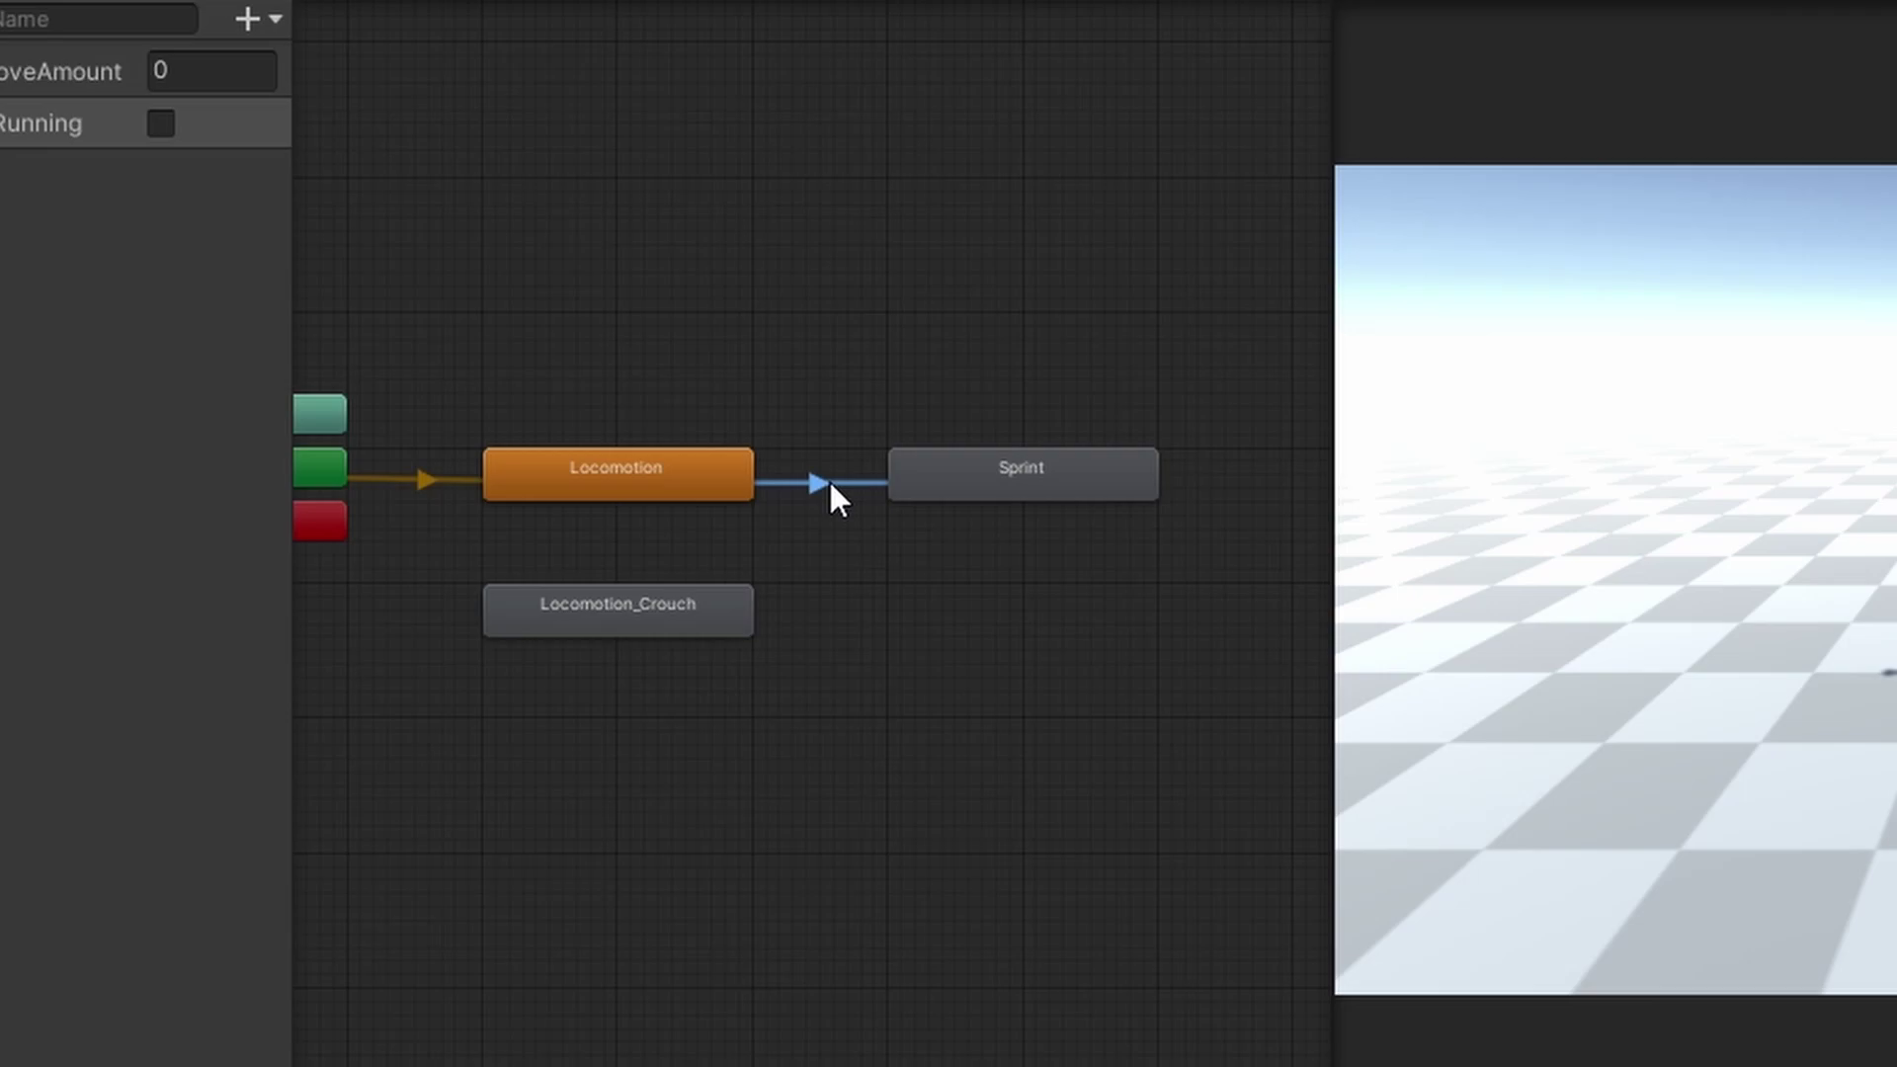
pyautogui.click(1504, 369)
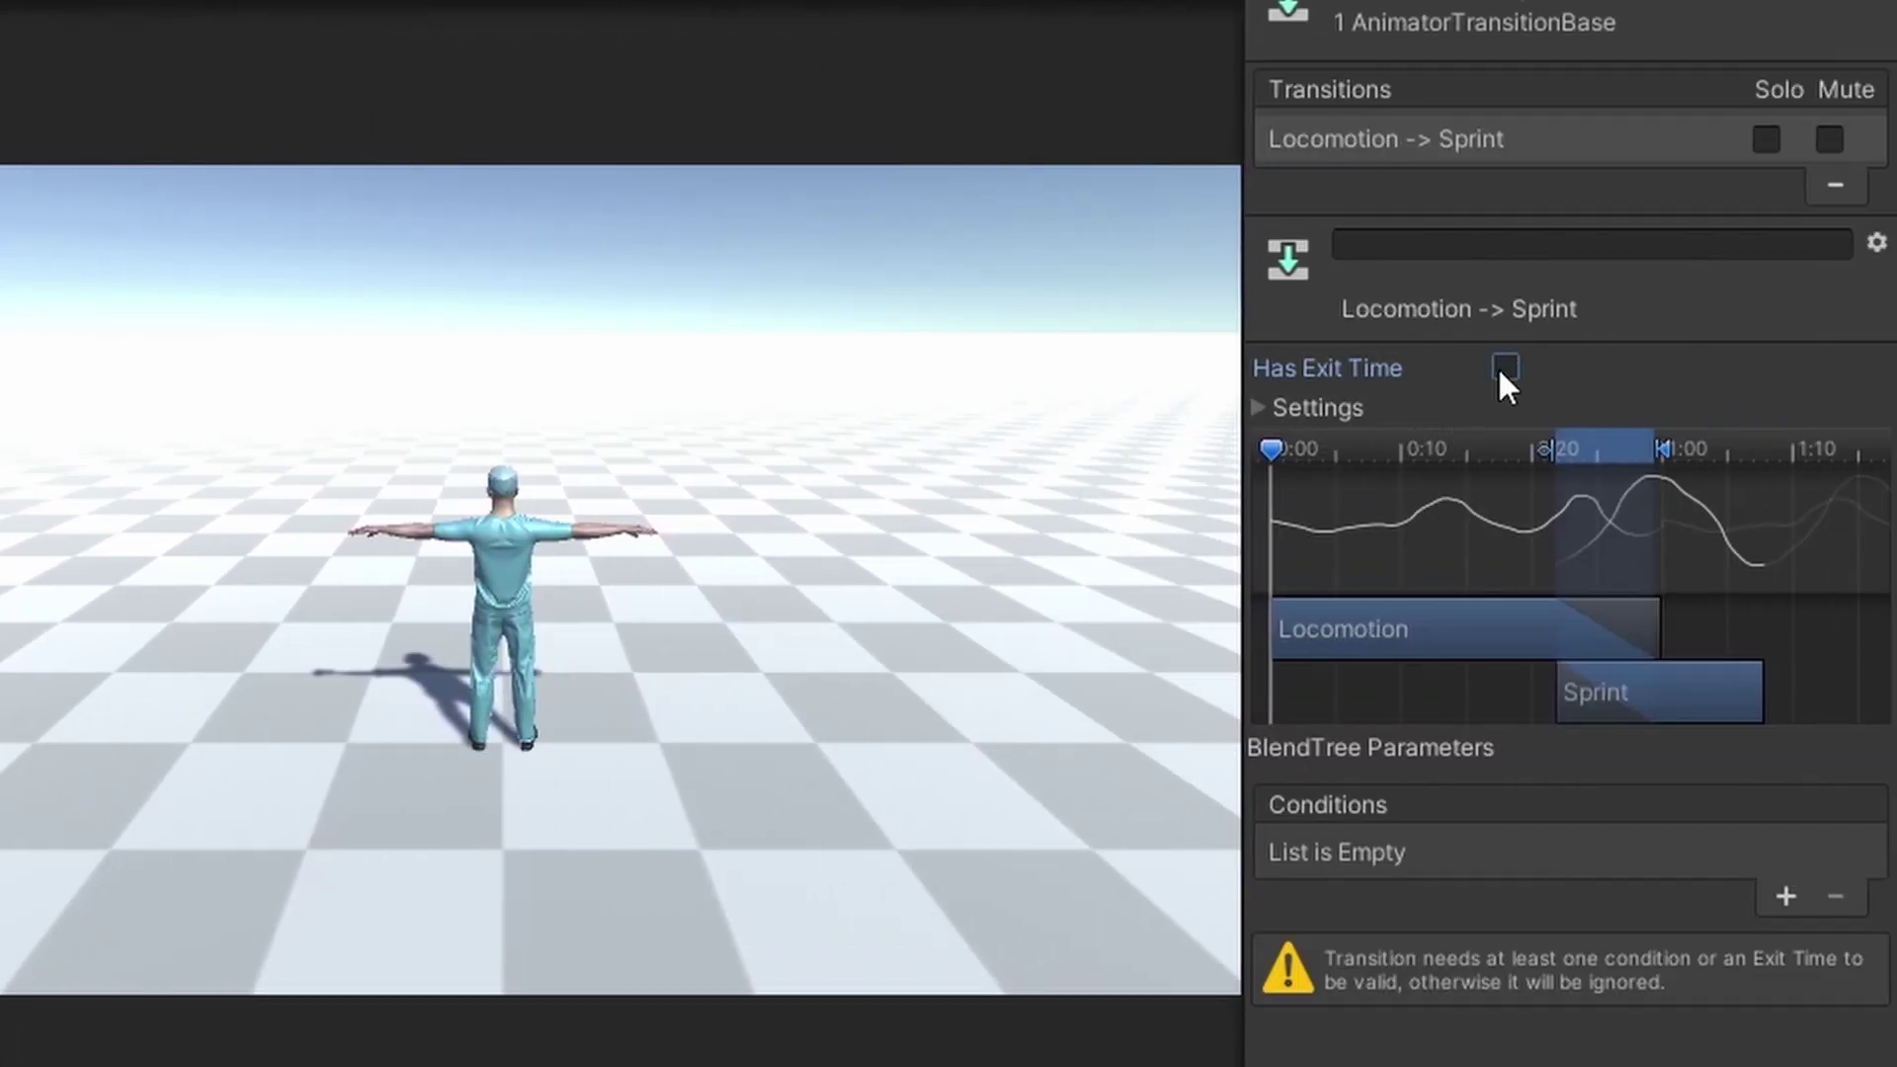
pyautogui.click(1786, 898)
pyautogui.click(1439, 849)
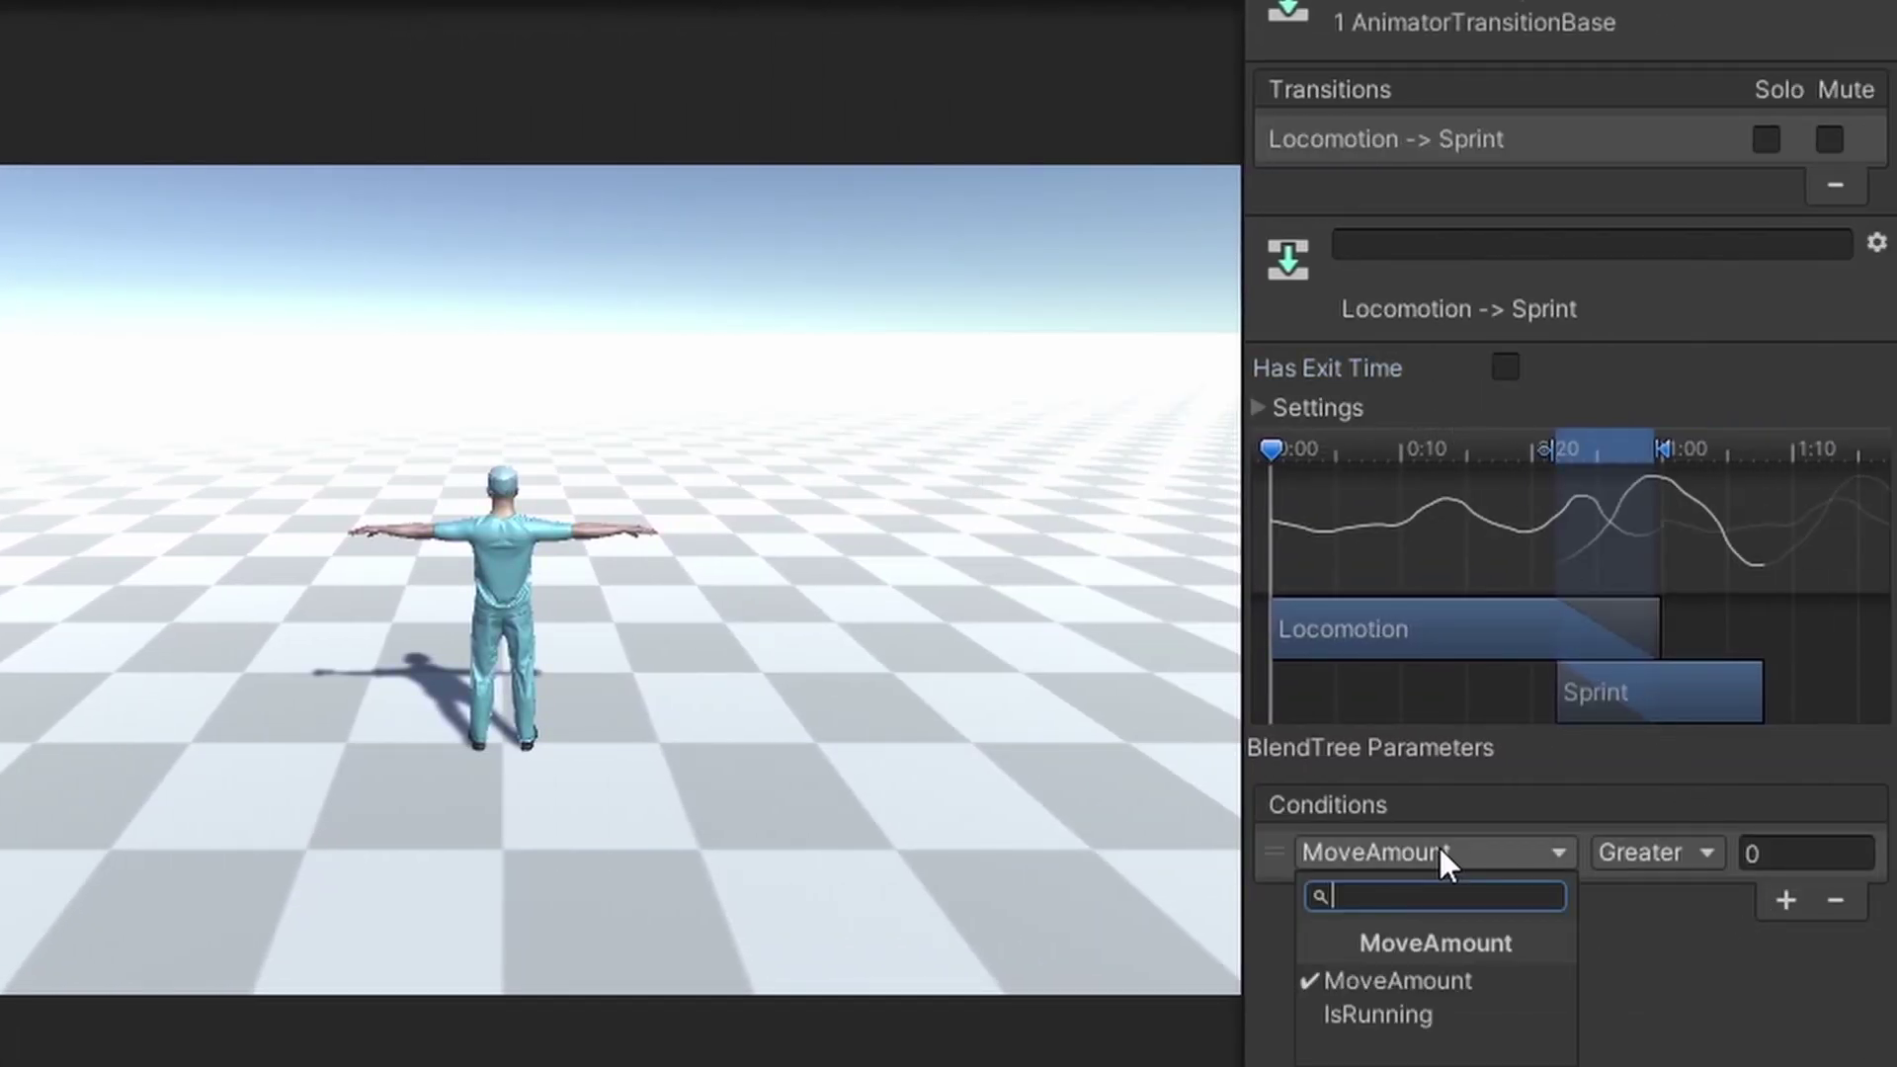
pyautogui.click(1425, 1013)
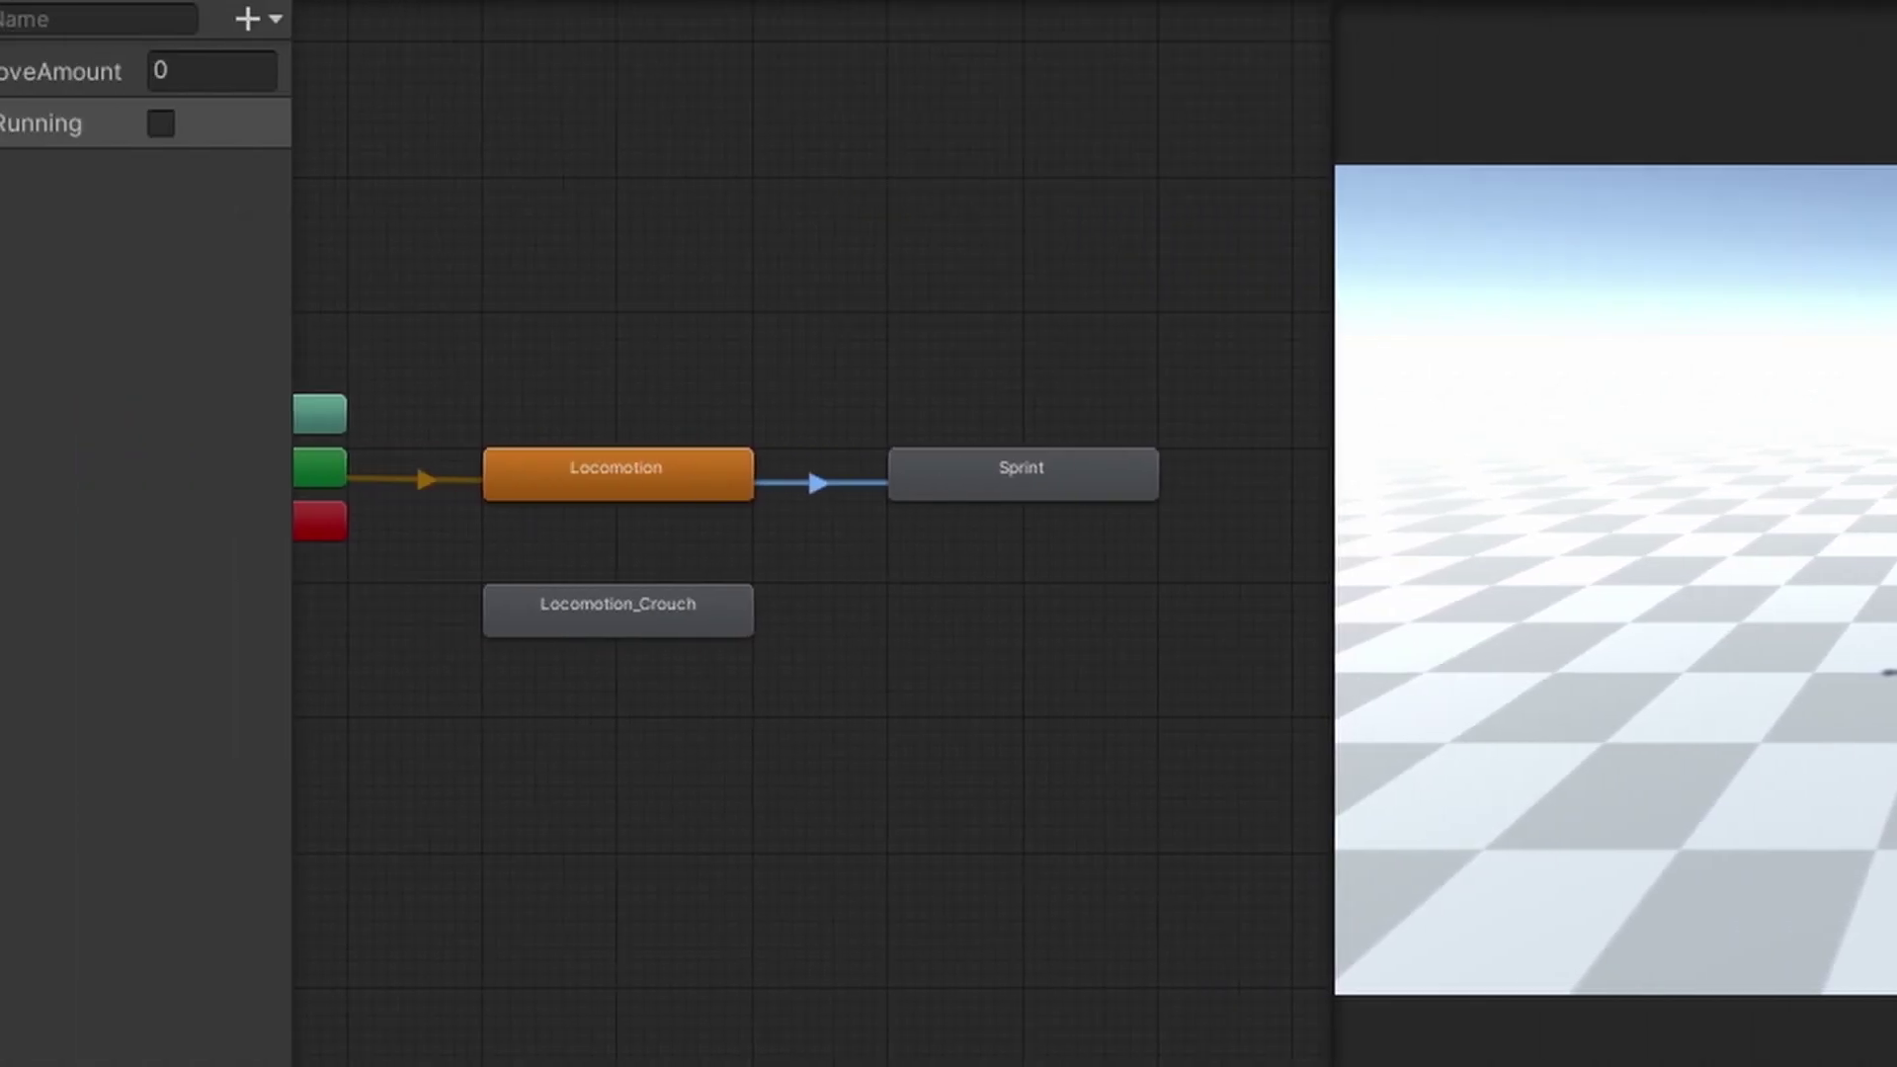
# Step: Create a return transition from the Sprint state to Locomotion
pyautogui.rightClick(948, 456)
pyautogui.click(1032, 478)
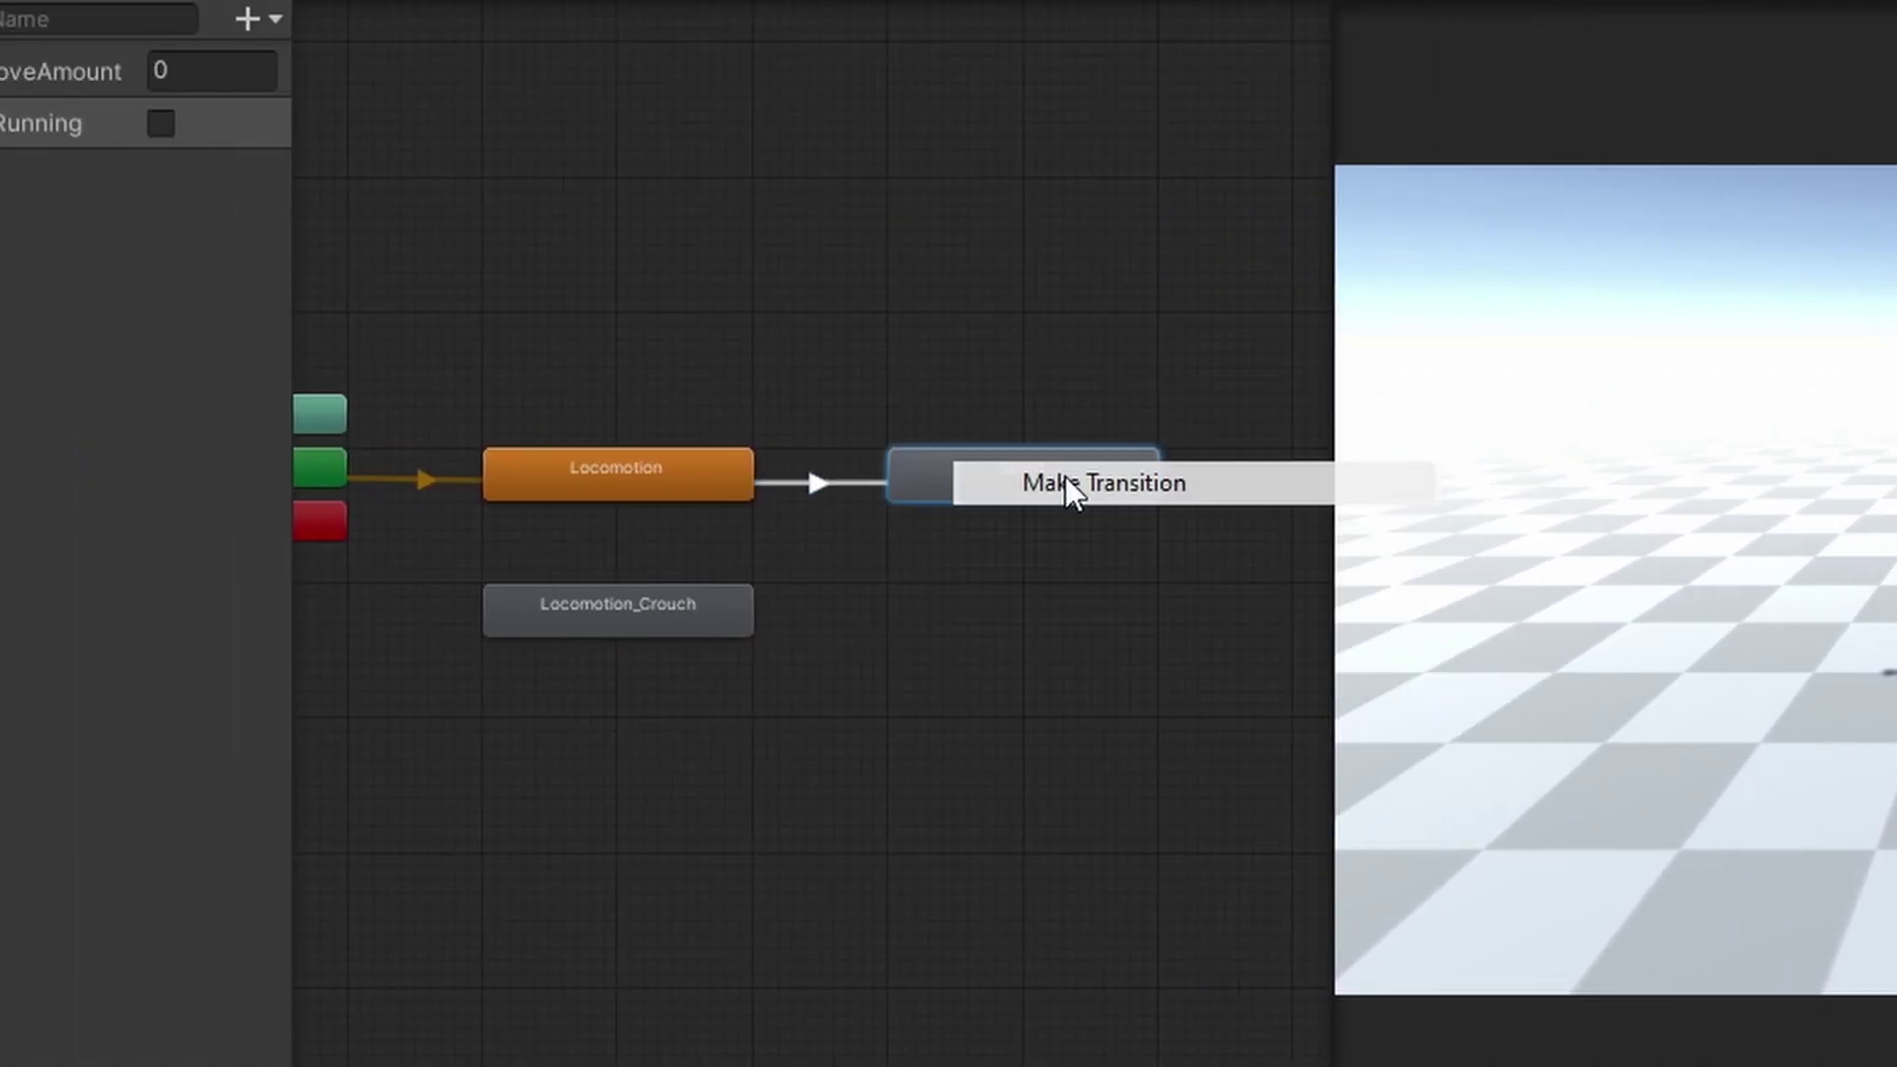
pyautogui.click(731, 469)
# Step: Turn off exit time on the Sprint to Locomotion transition and add the condition IsRunning false
pyautogui.click(833, 464)
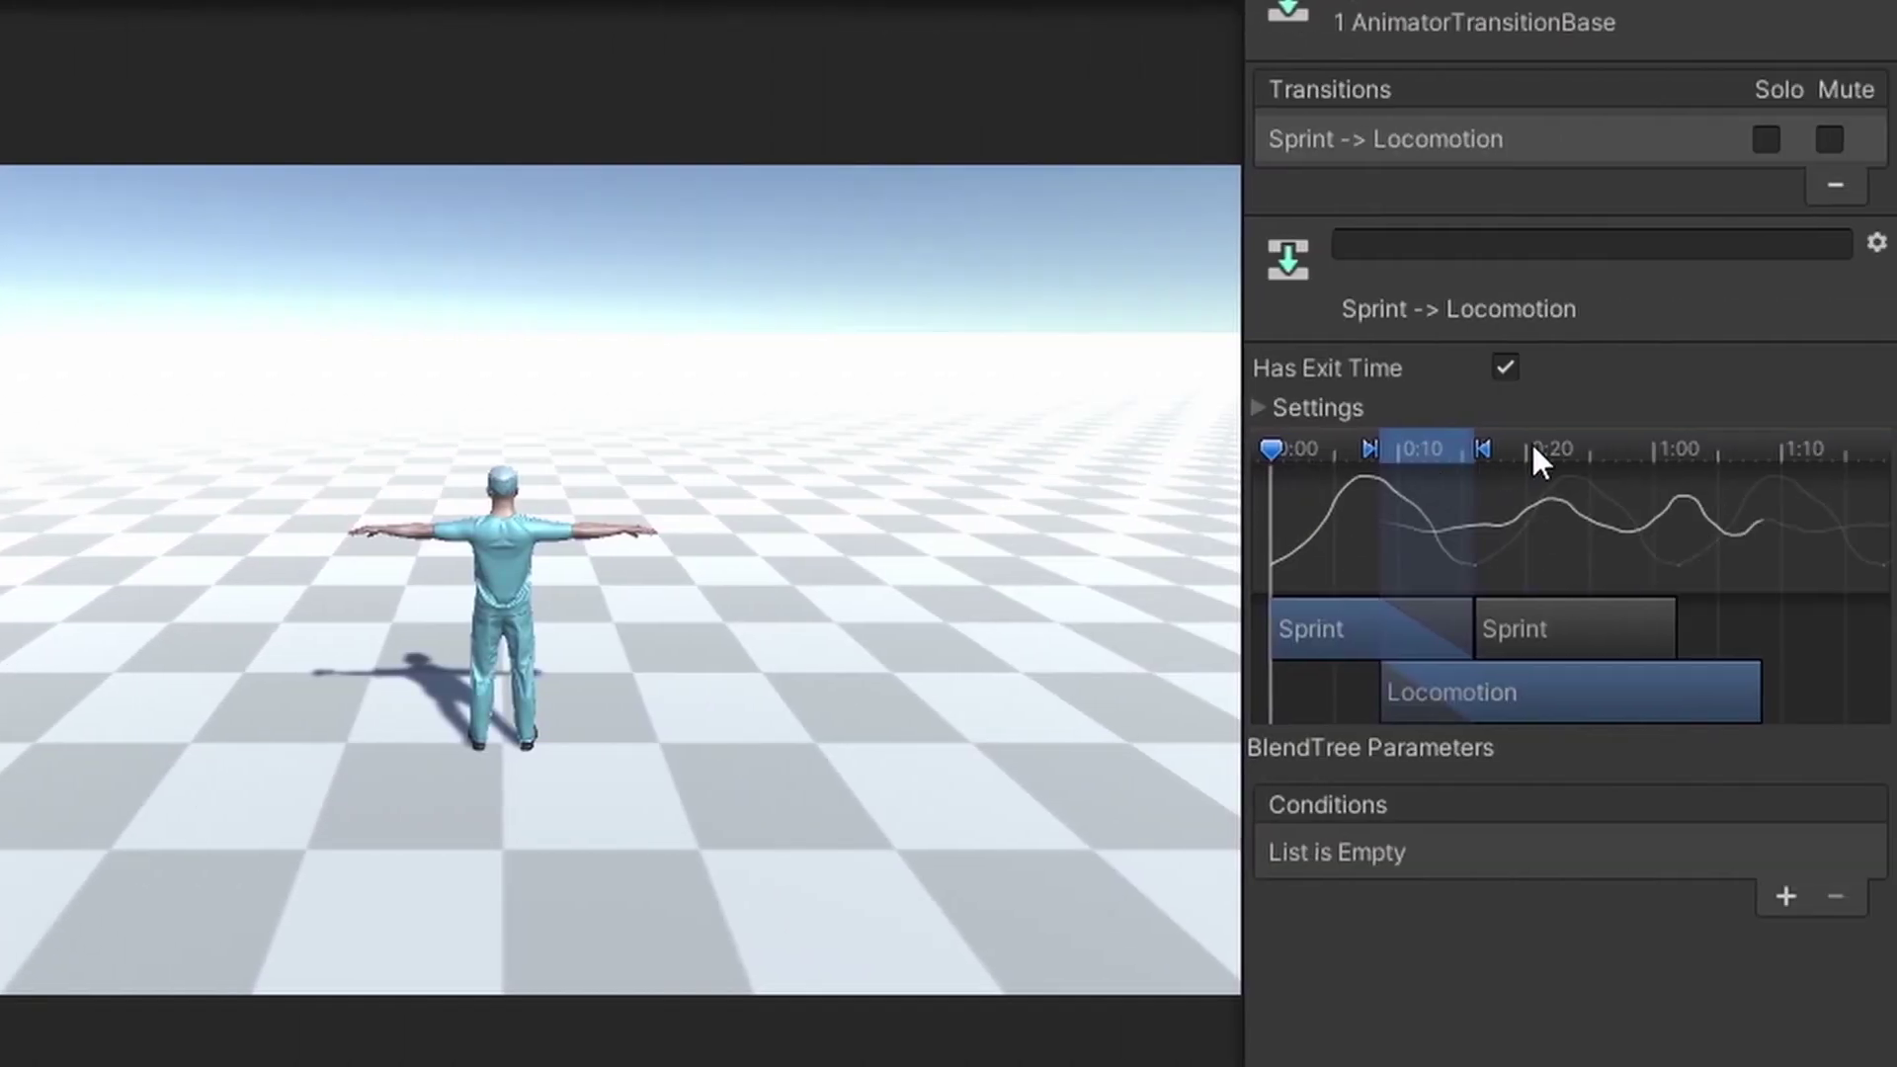
pyautogui.click(1504, 368)
pyautogui.click(1778, 895)
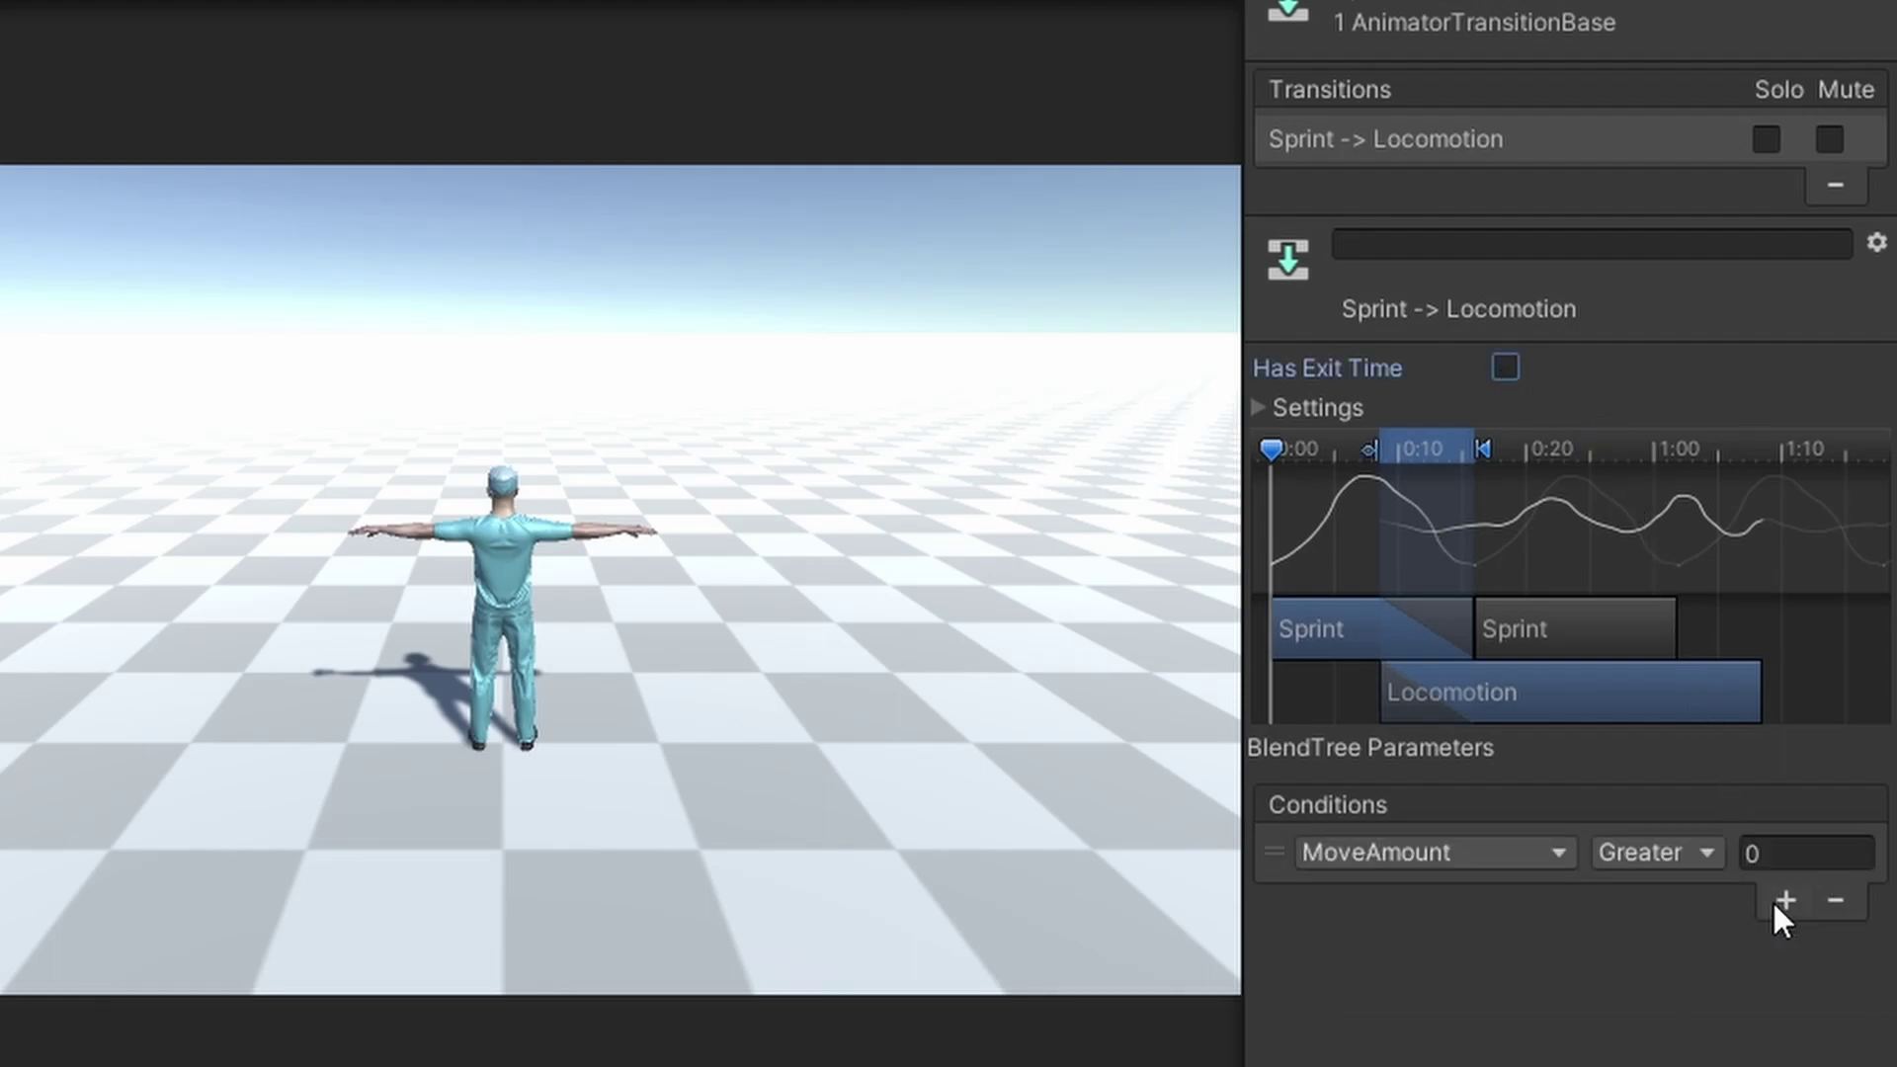
pyautogui.click(1436, 852)
pyautogui.click(1416, 1006)
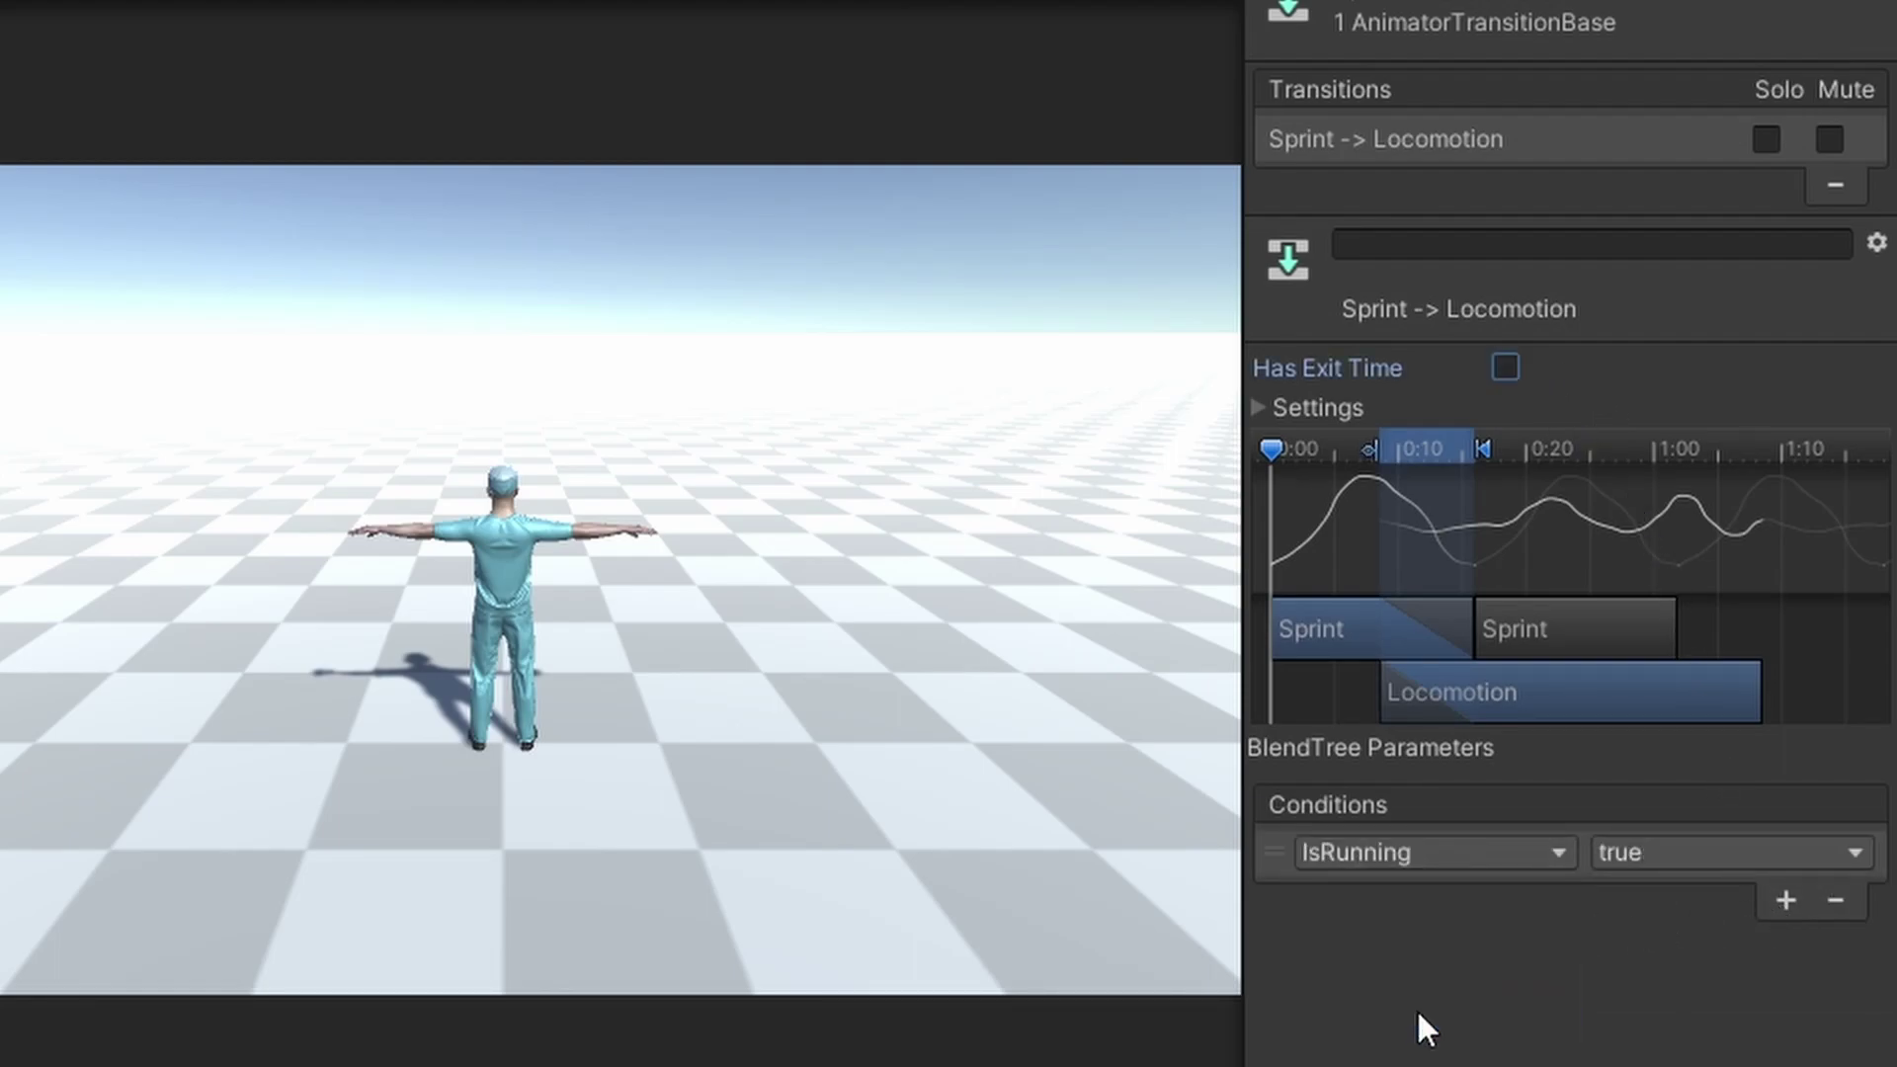
pyautogui.click(1641, 851)
pyautogui.click(1647, 944)
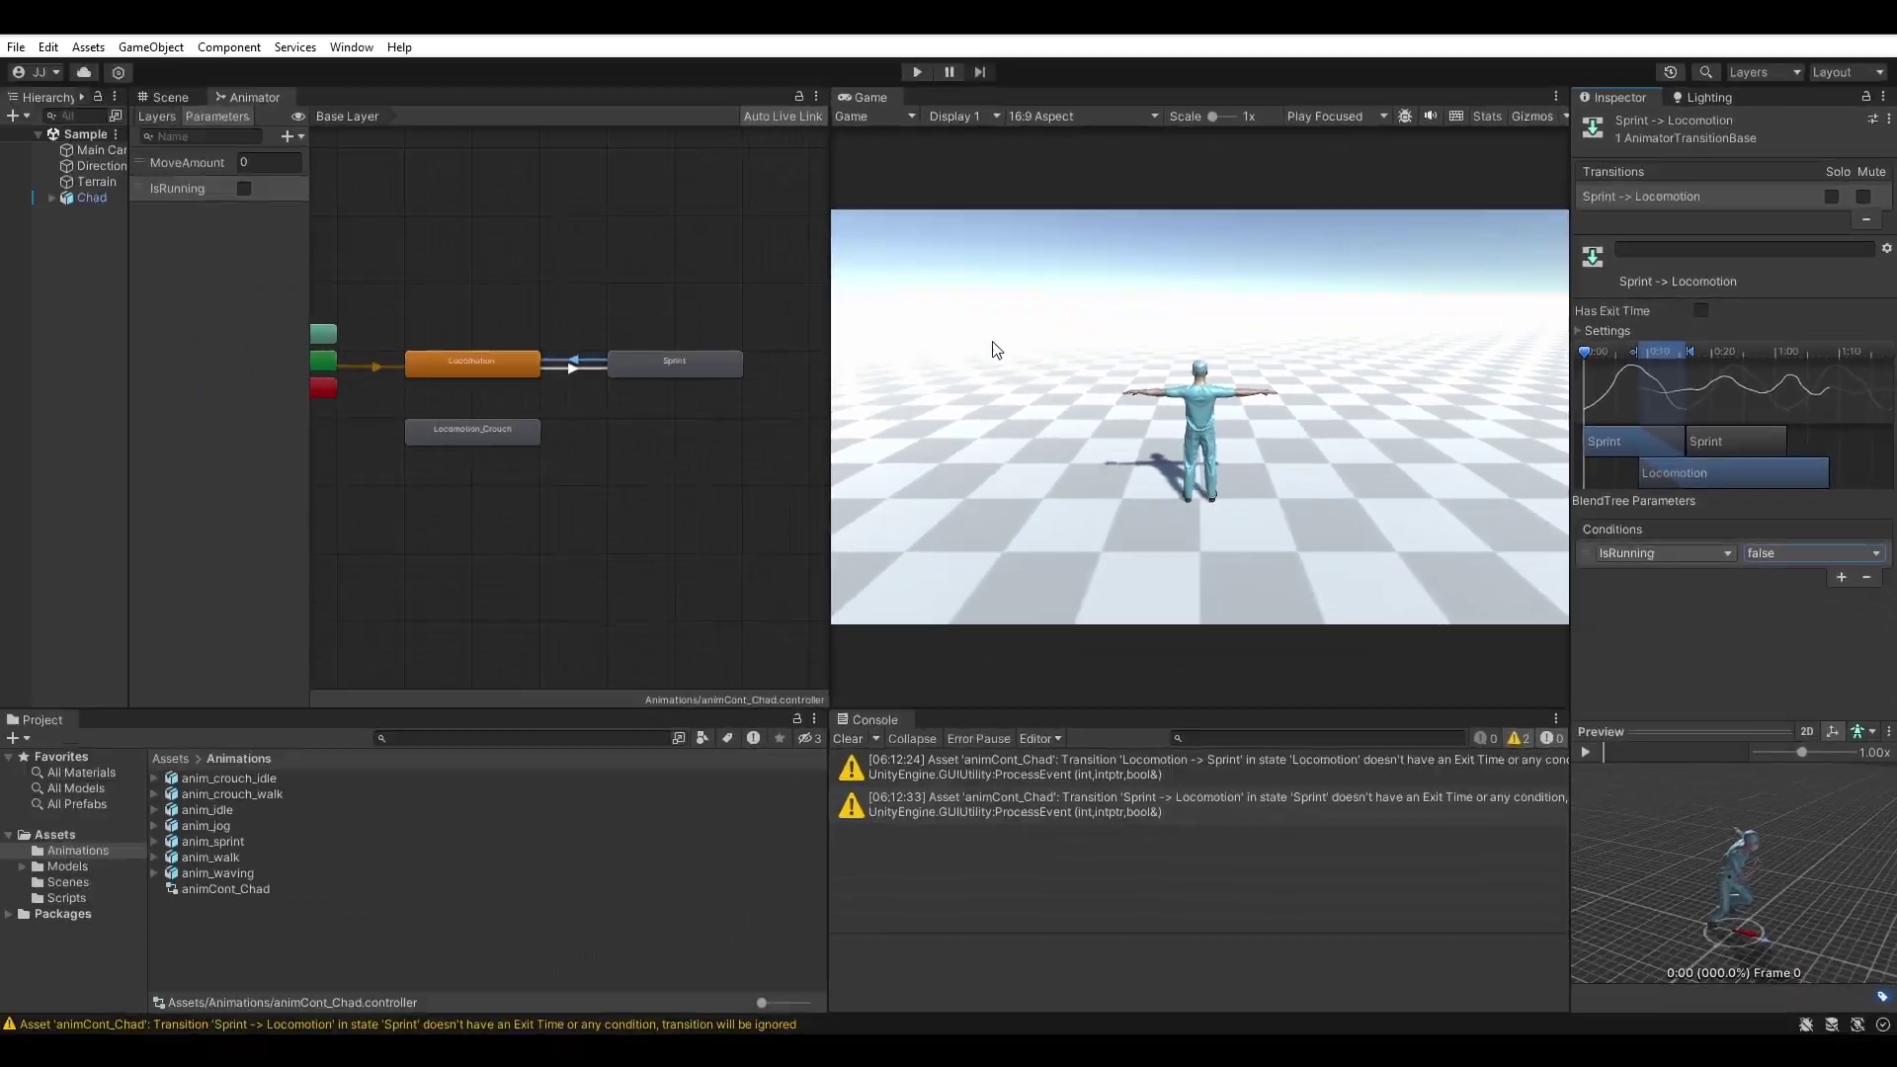
# Step: Run the game and toggle the IsRunning parameter to test the transitions between Locomotion and Sprint
pyautogui.click(917, 73)
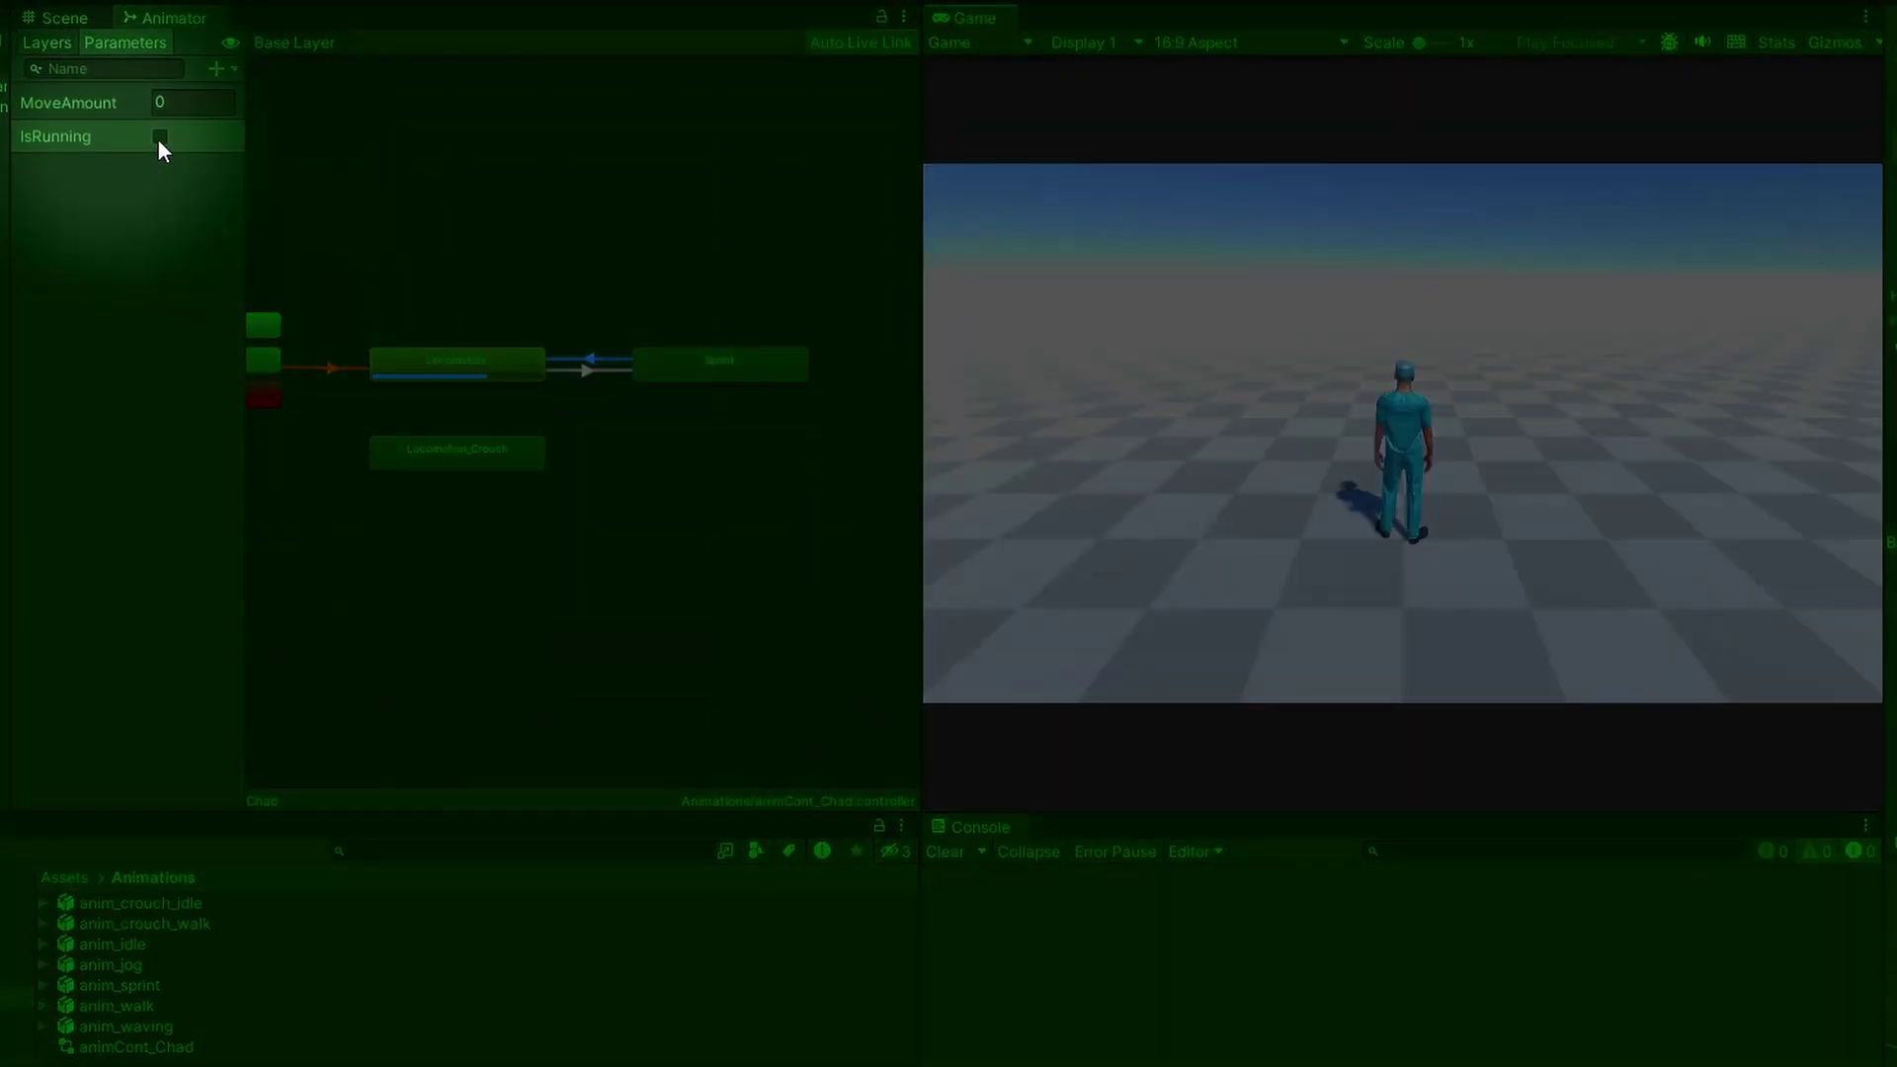
pyautogui.click(159, 136)
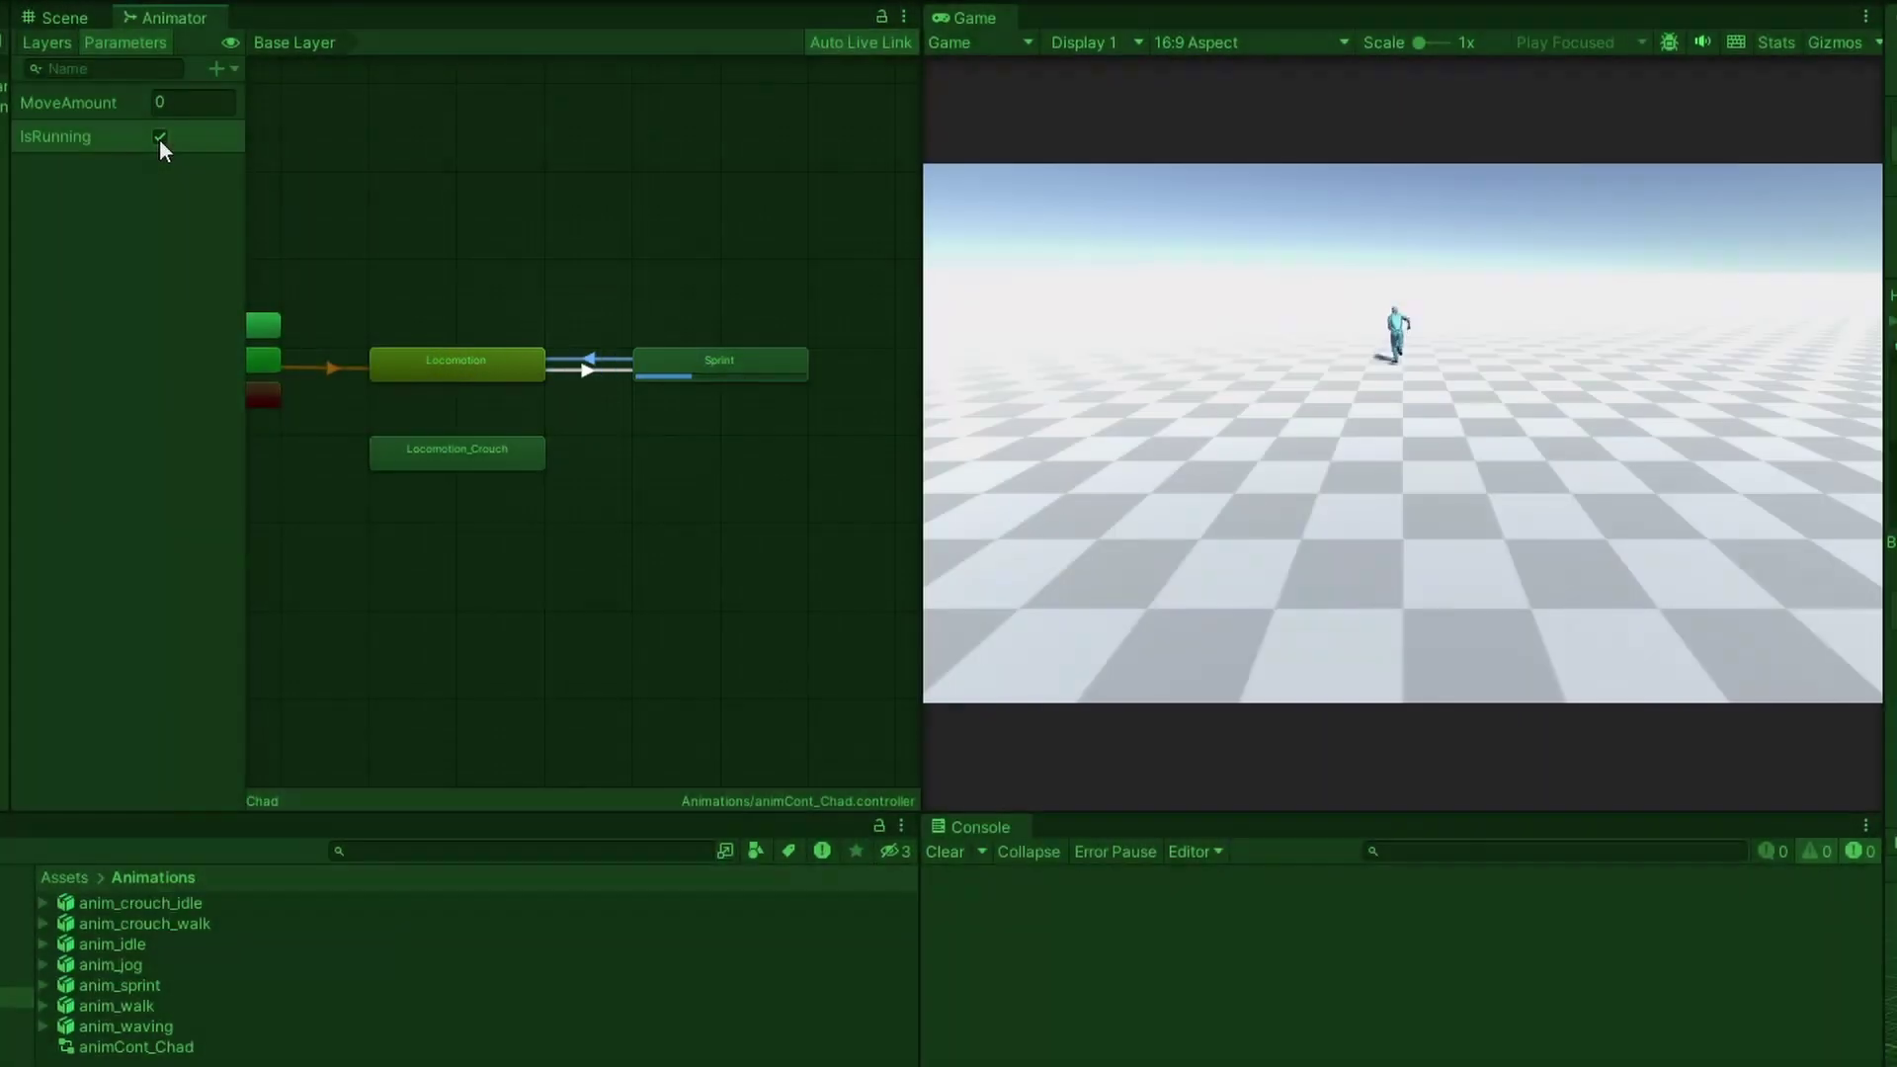
pyautogui.click(159, 136)
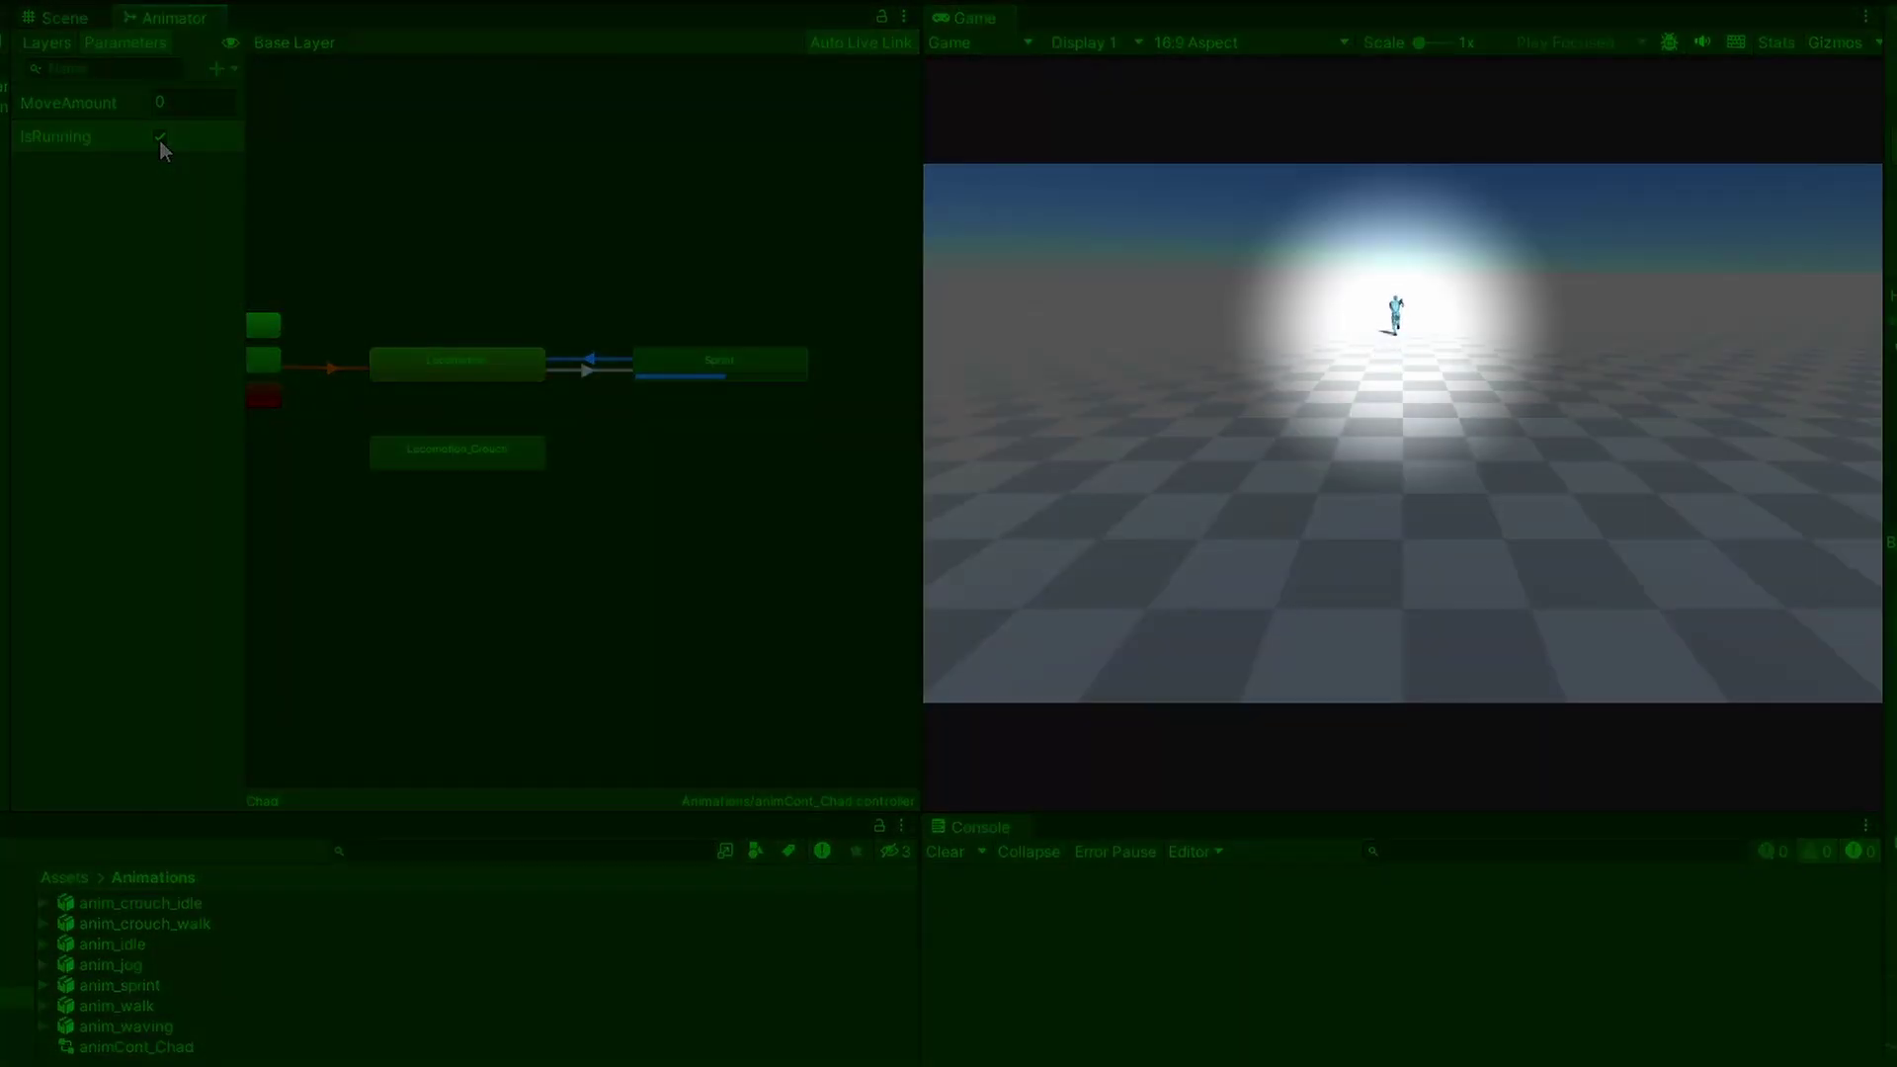
pyautogui.click(159, 137)
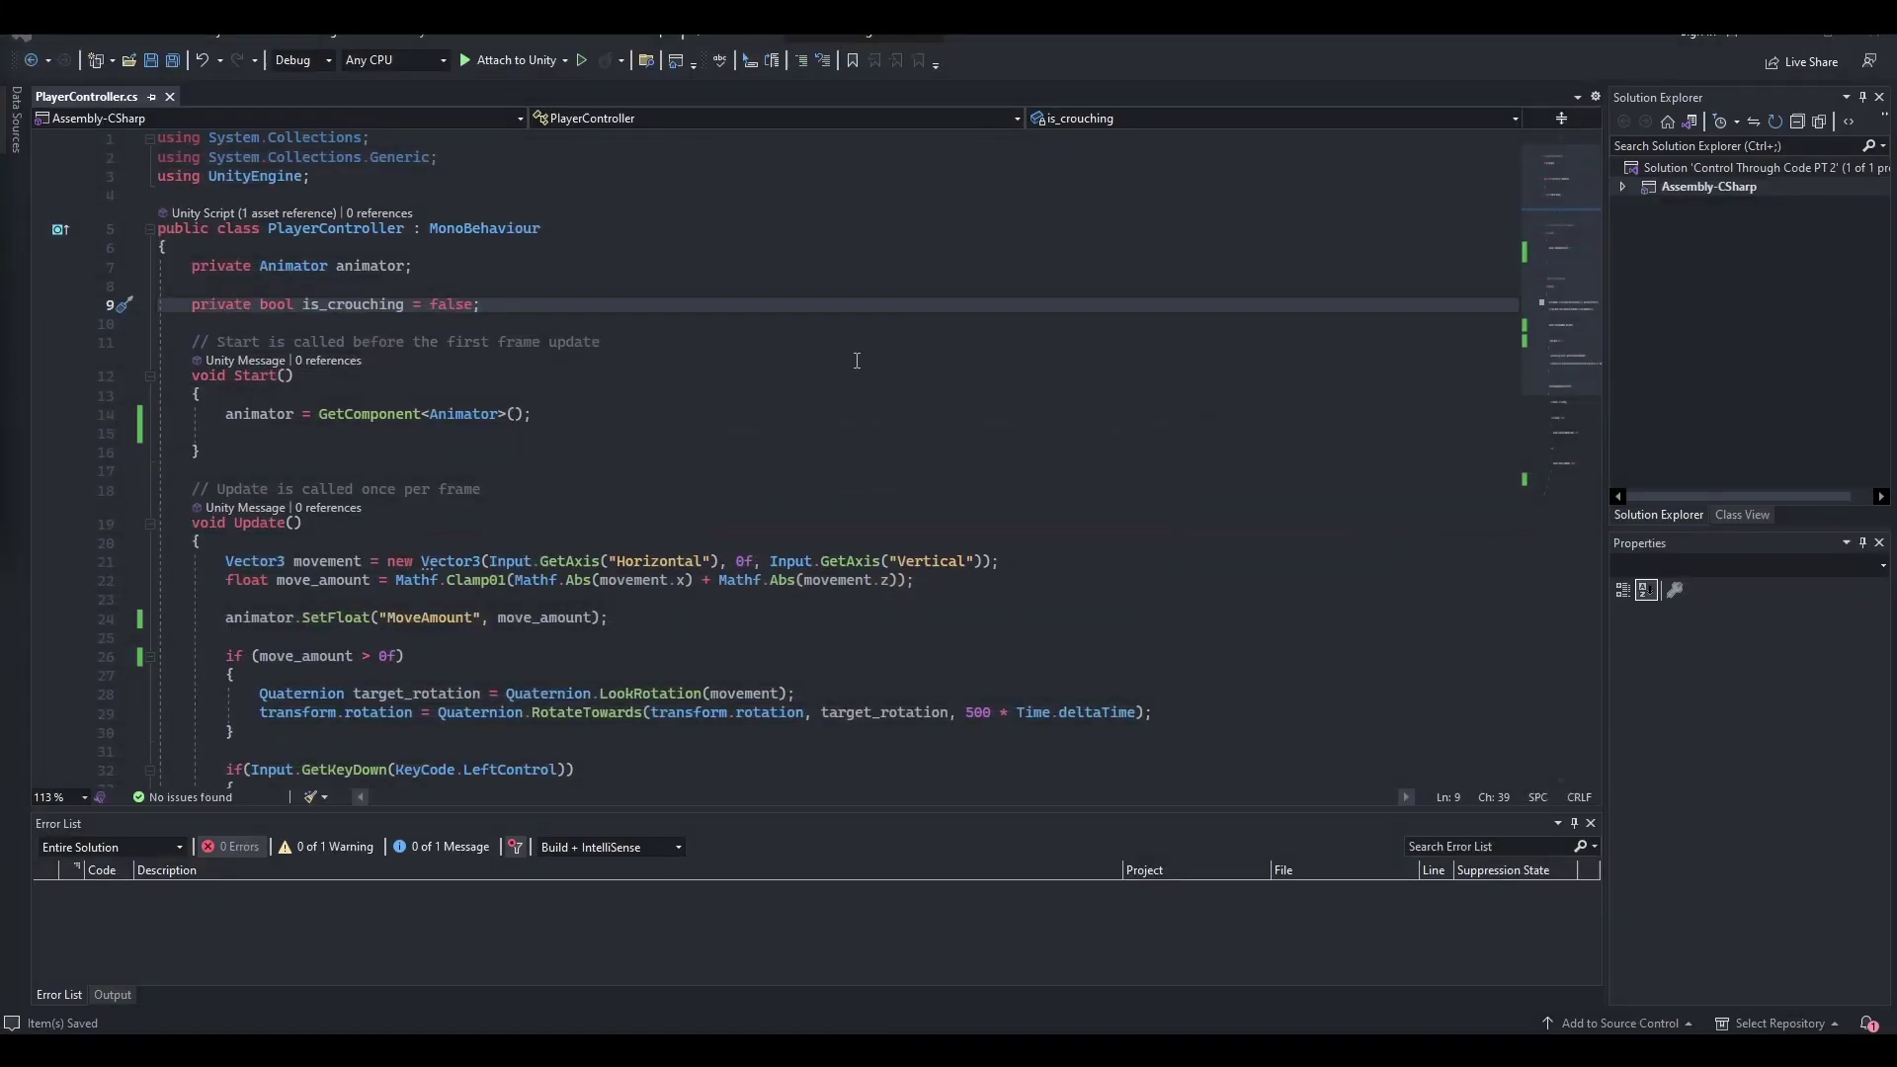
# Step: In Visual Studio, add if(Input.GetKey(KeyCode.LeftShift) && move_amount > 0f) below the crouch block in PlayerController.cs
pyautogui.scroll(-7, 846, 359)
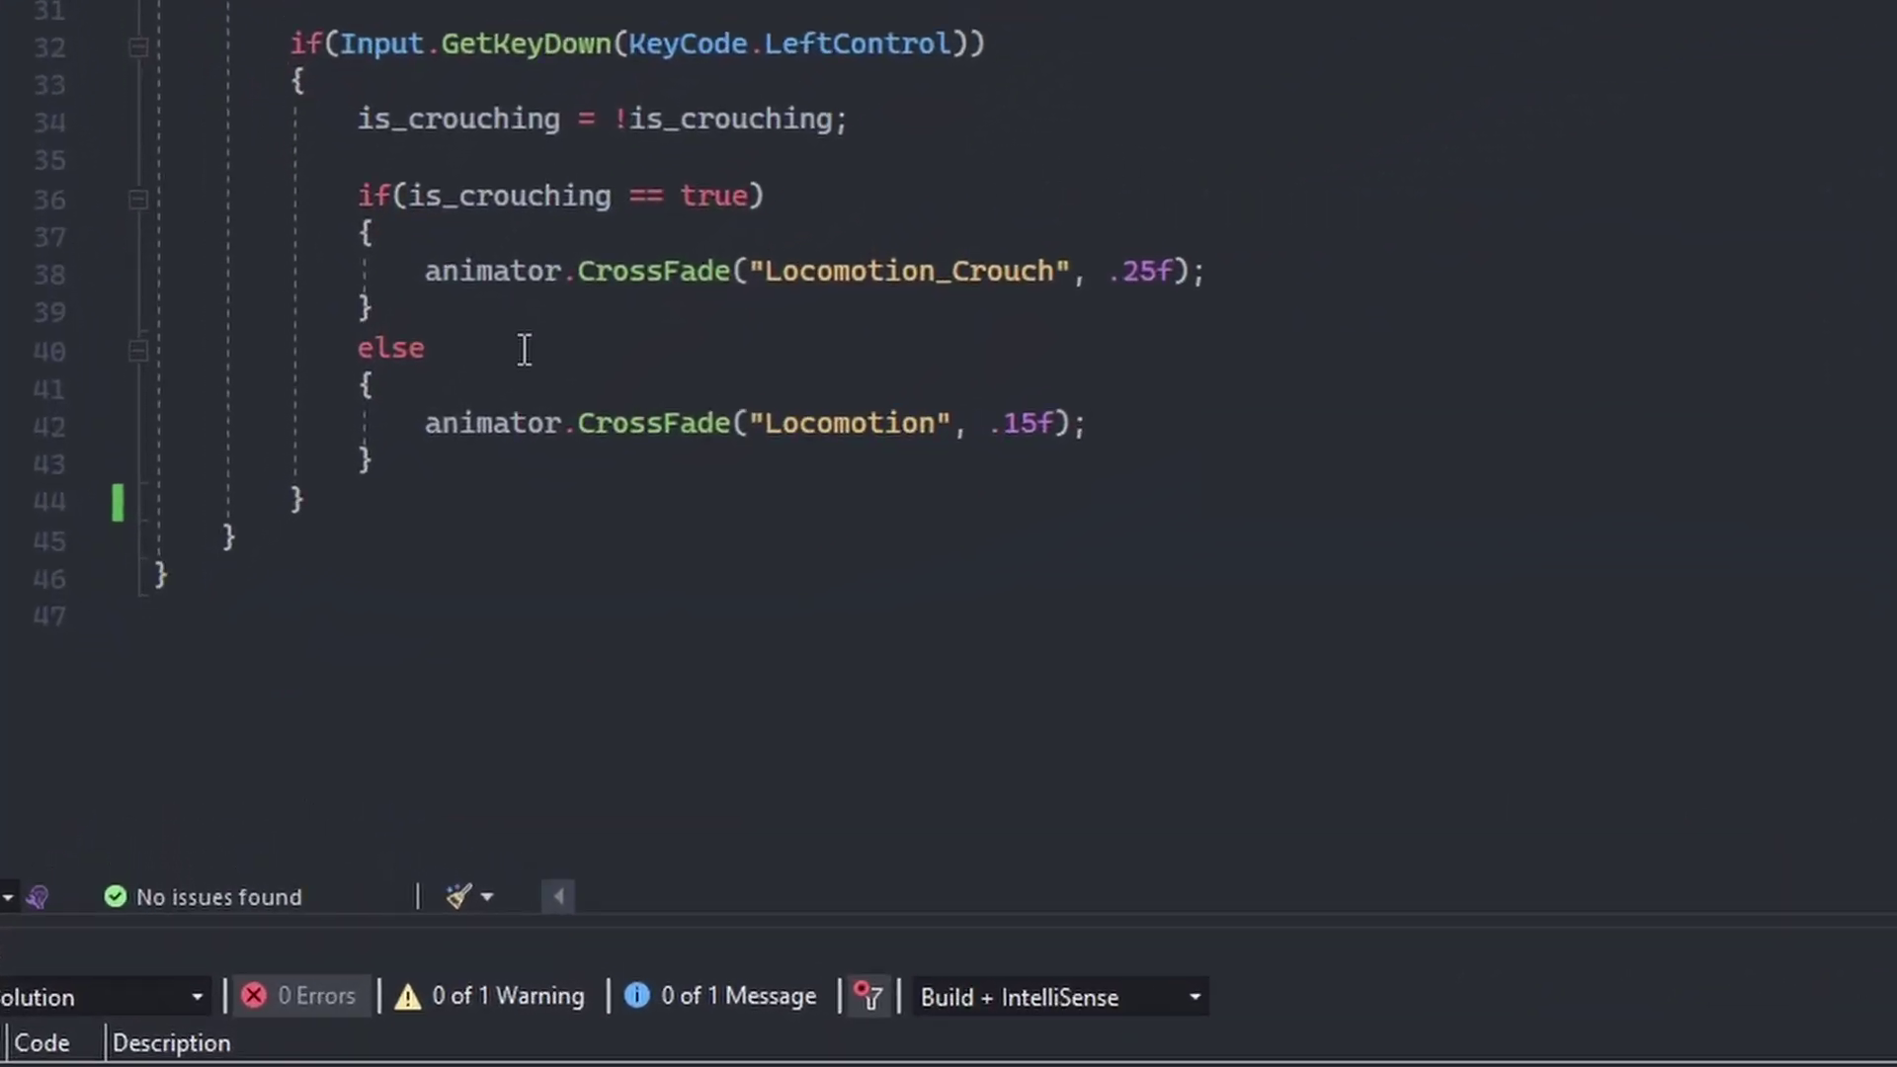
pyautogui.click(285, 622)
pyautogui.press('Return')
pyautogui.press('Return')
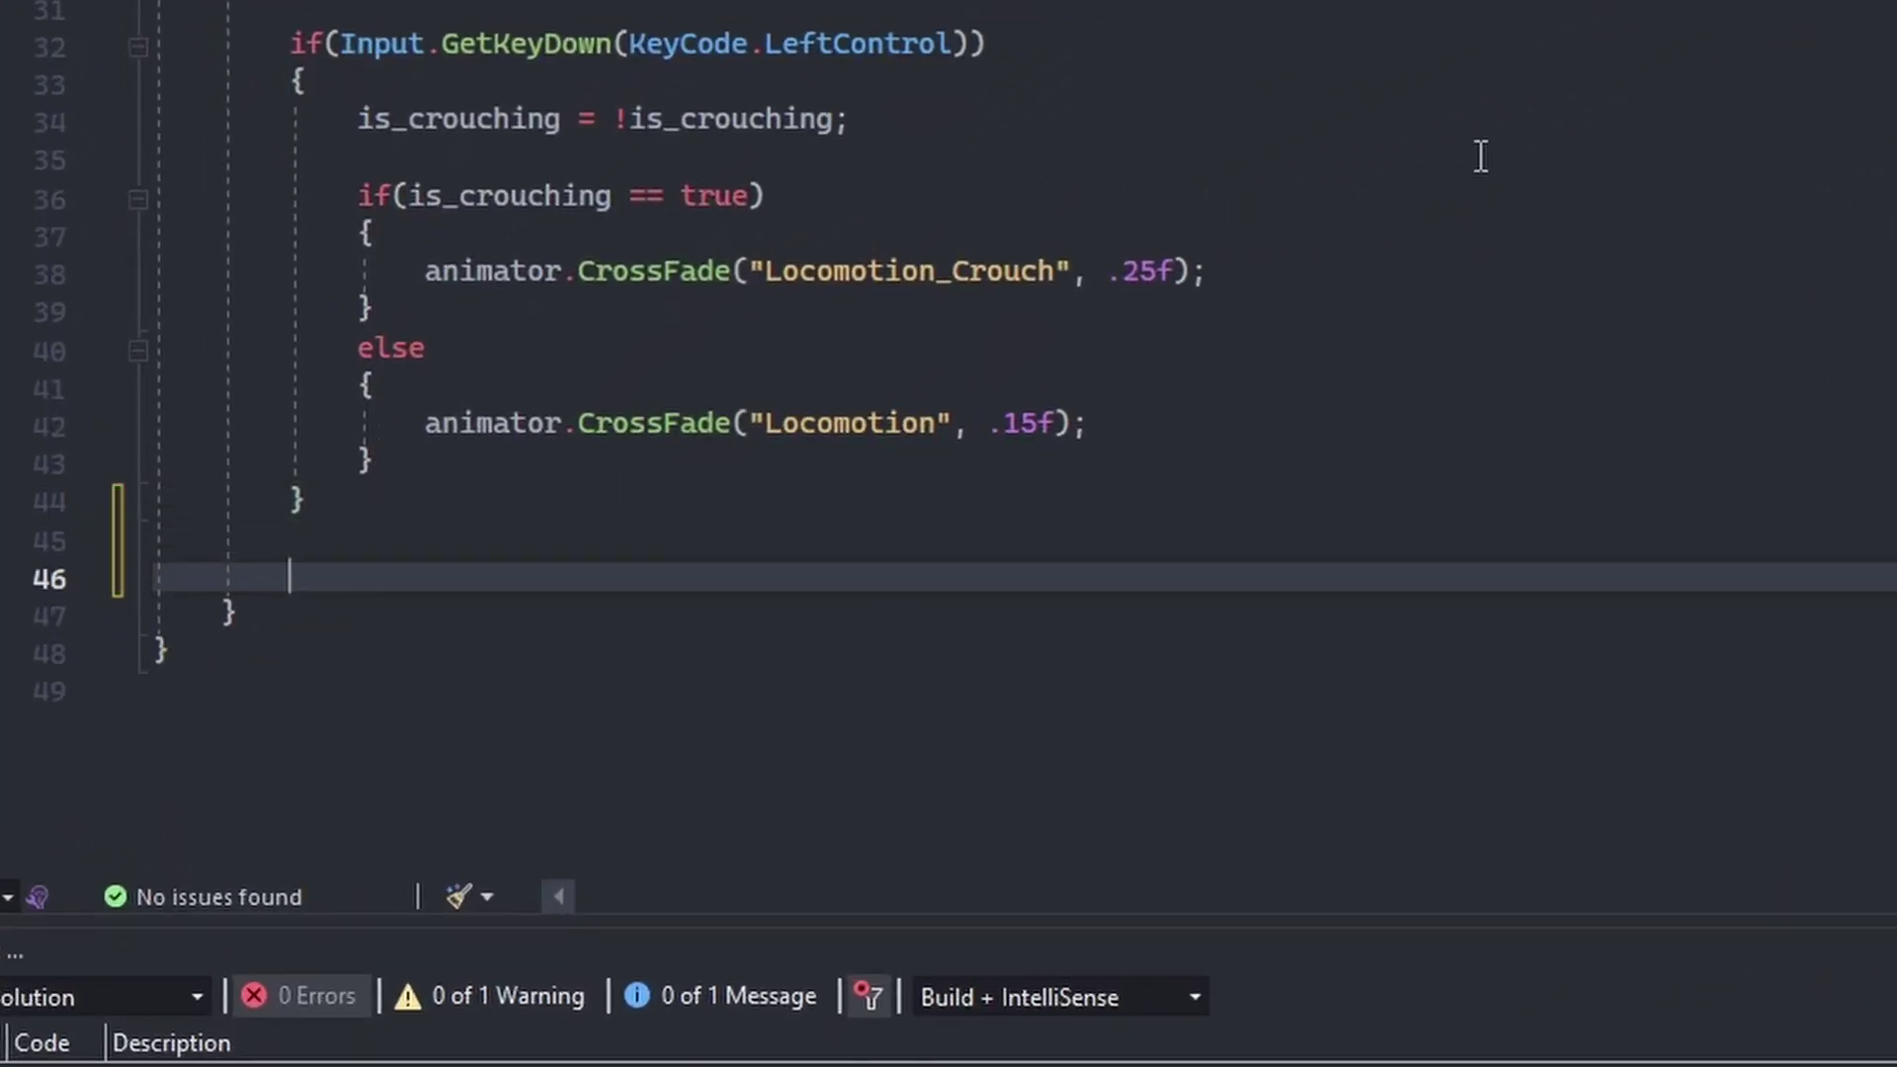
pyautogui.write('if(Input.')
pyautogui.write('GetKey(Key')
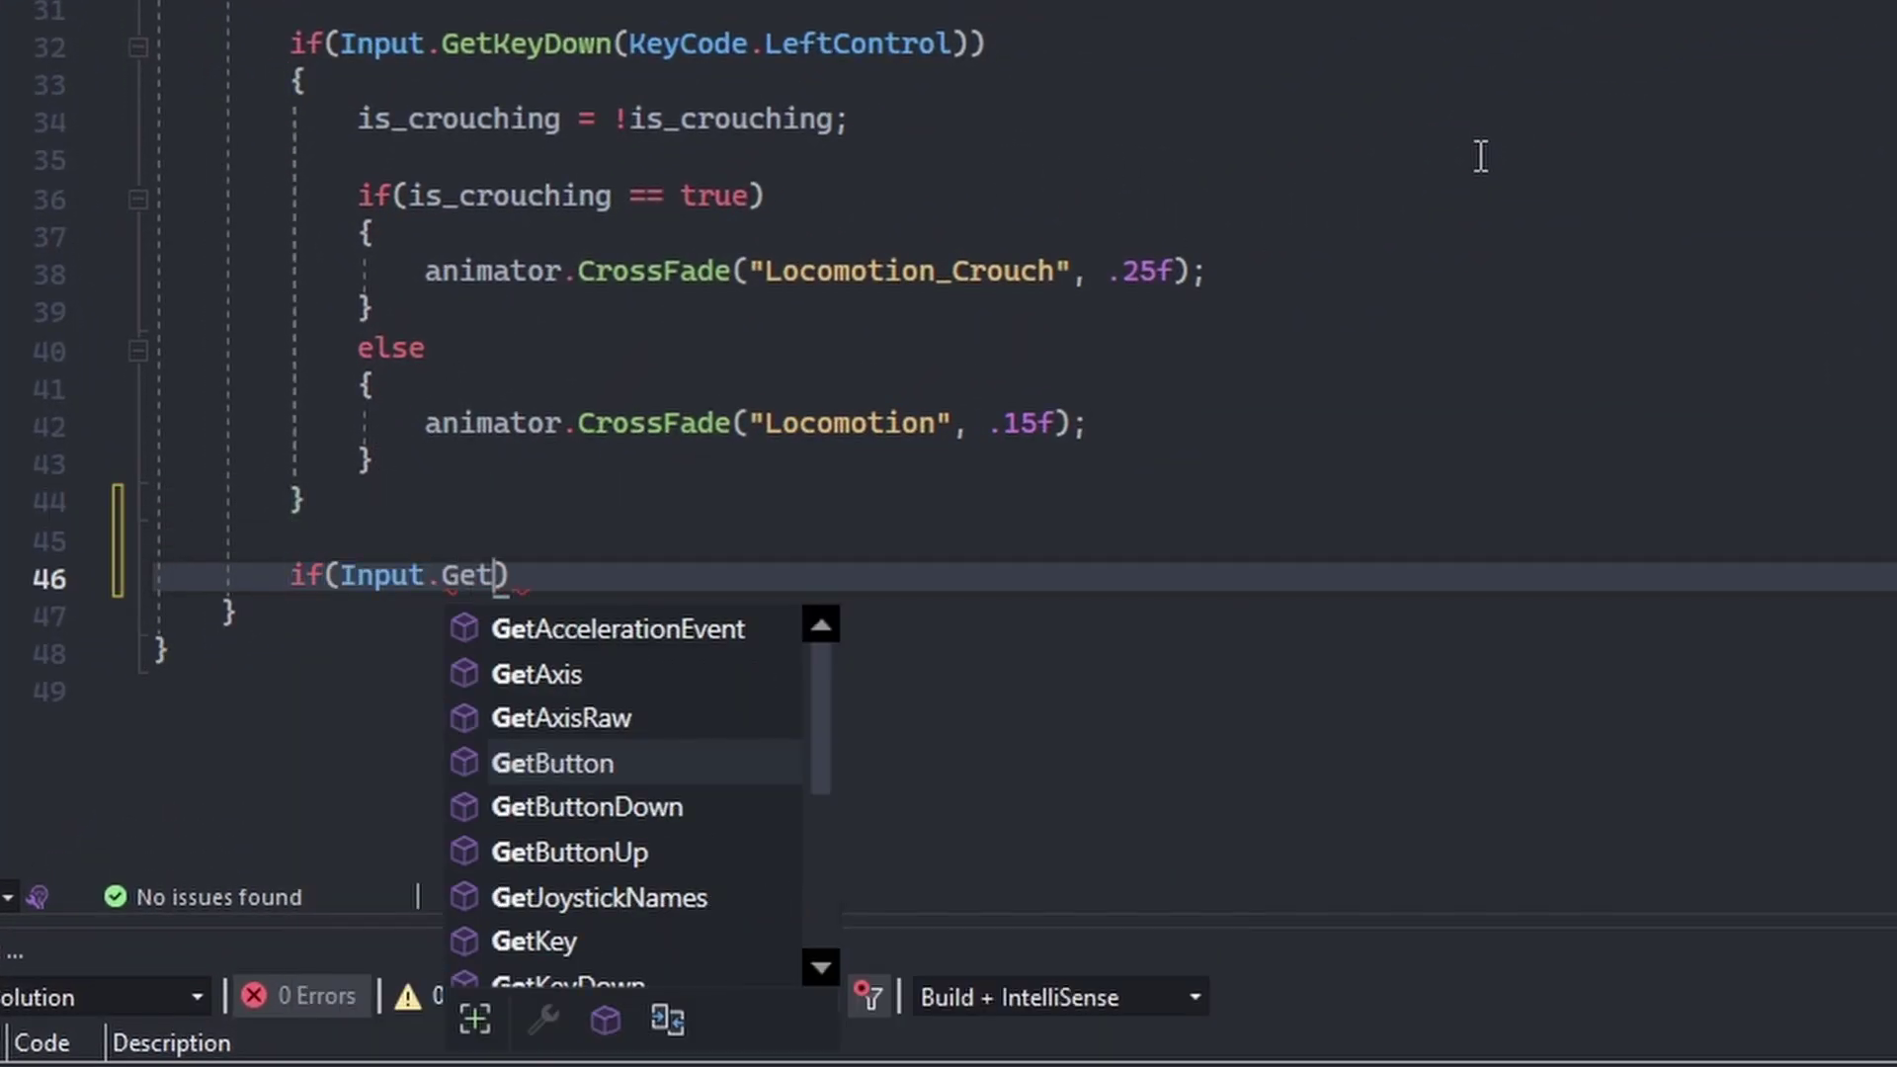
pyautogui.write('Code.LeftS')
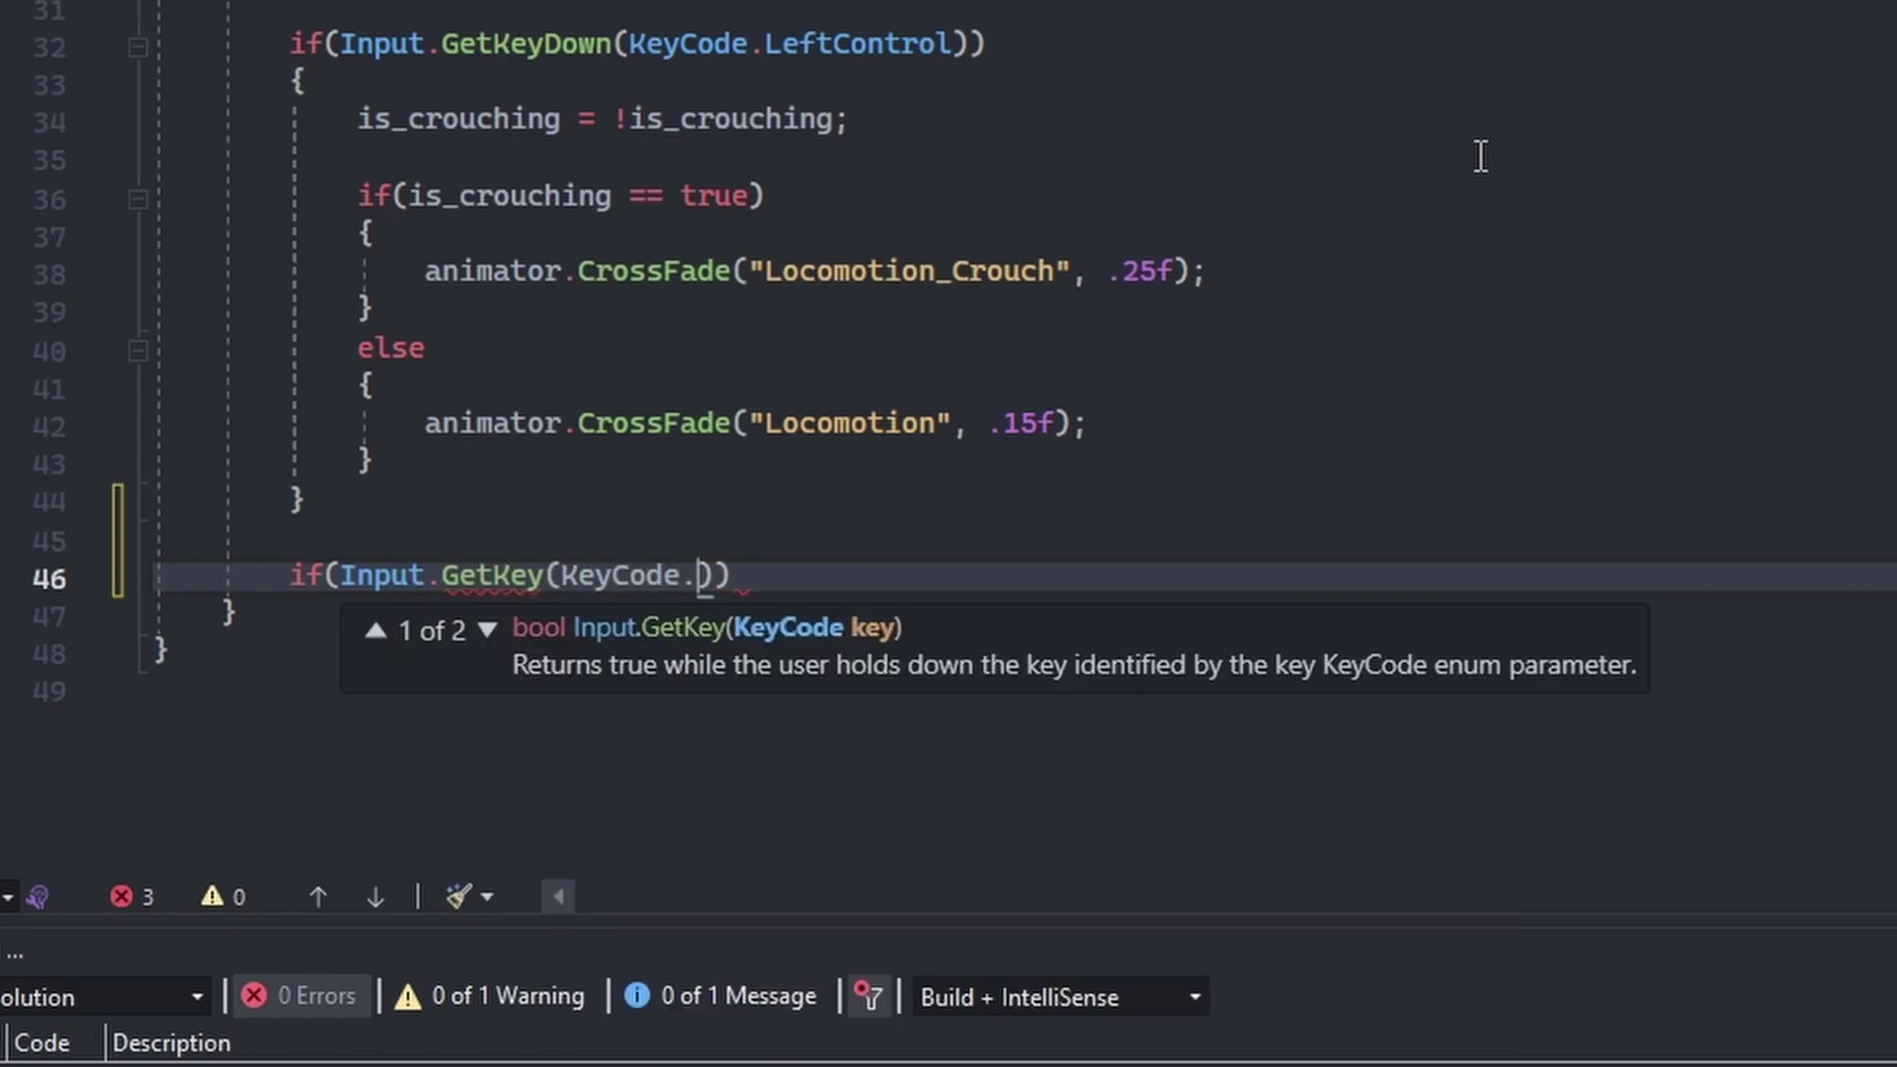
pyautogui.write('hift)')
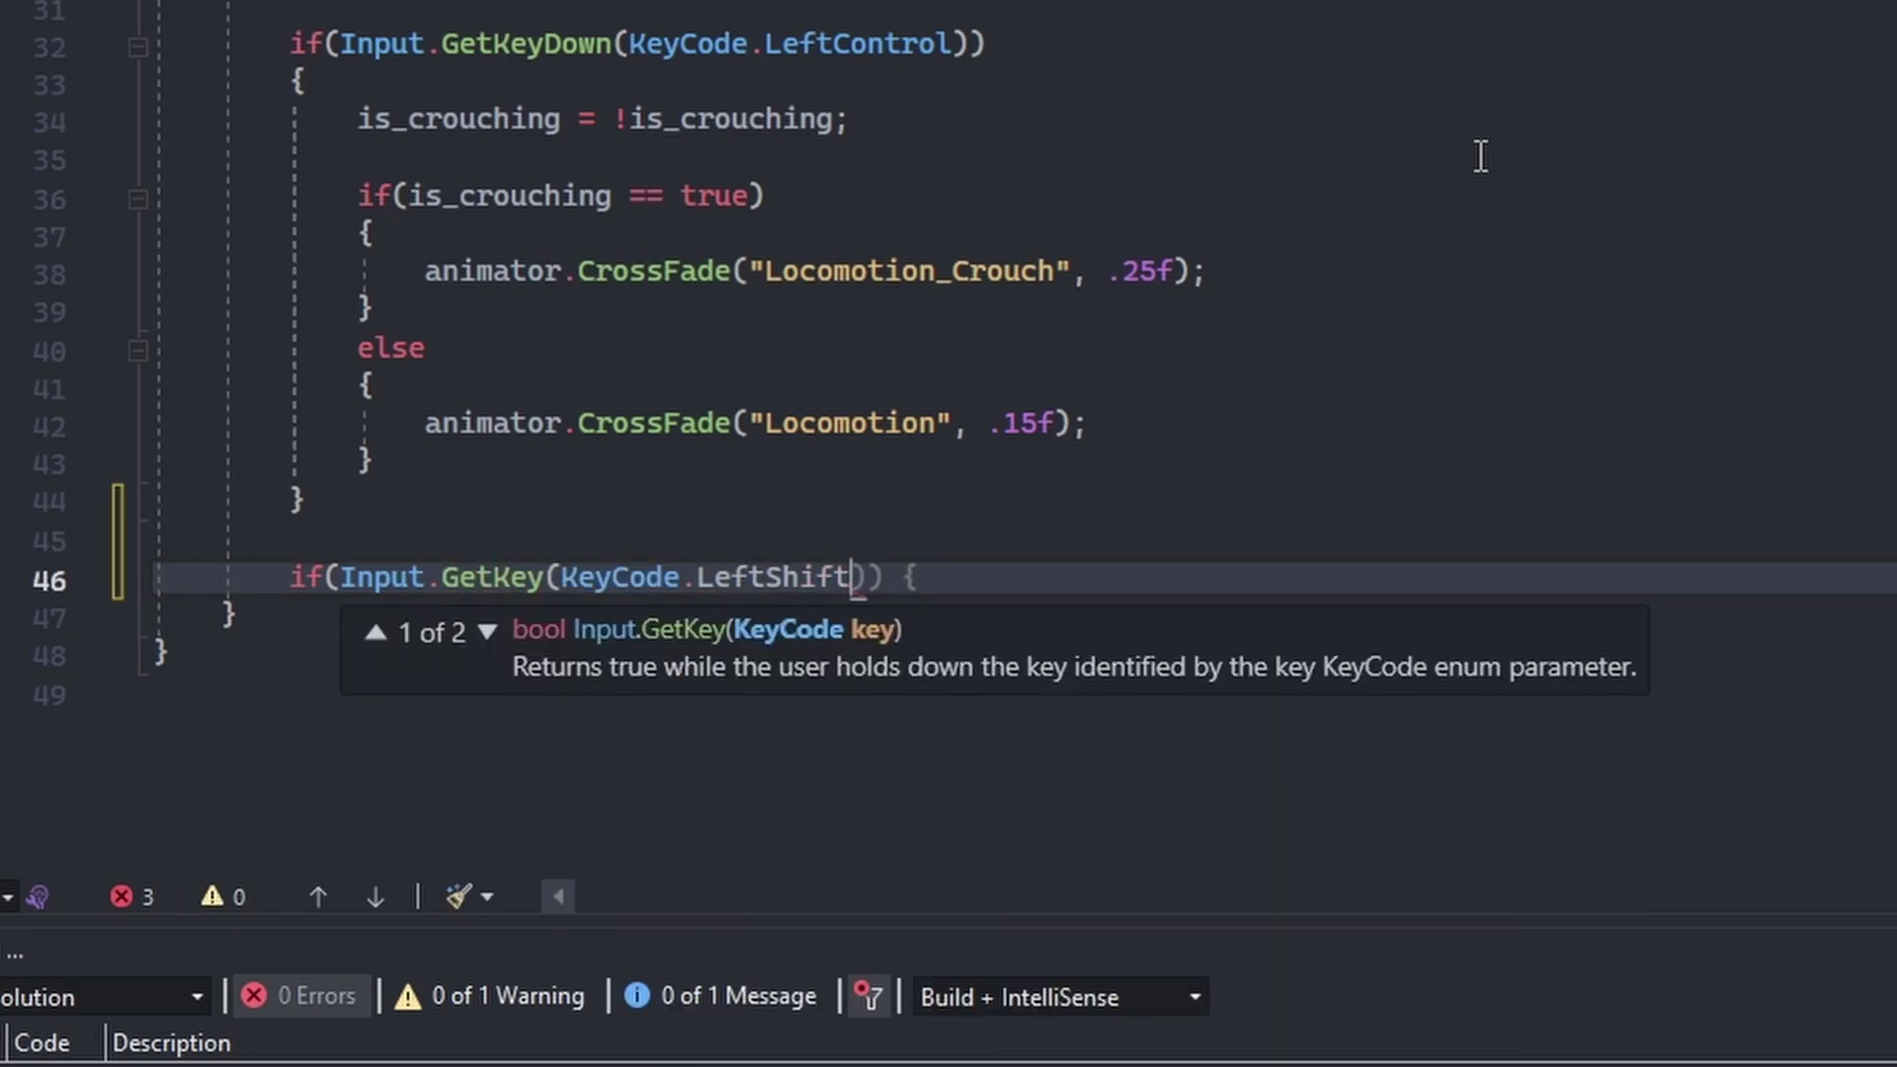
pyautogui.write(' && move_amount ')
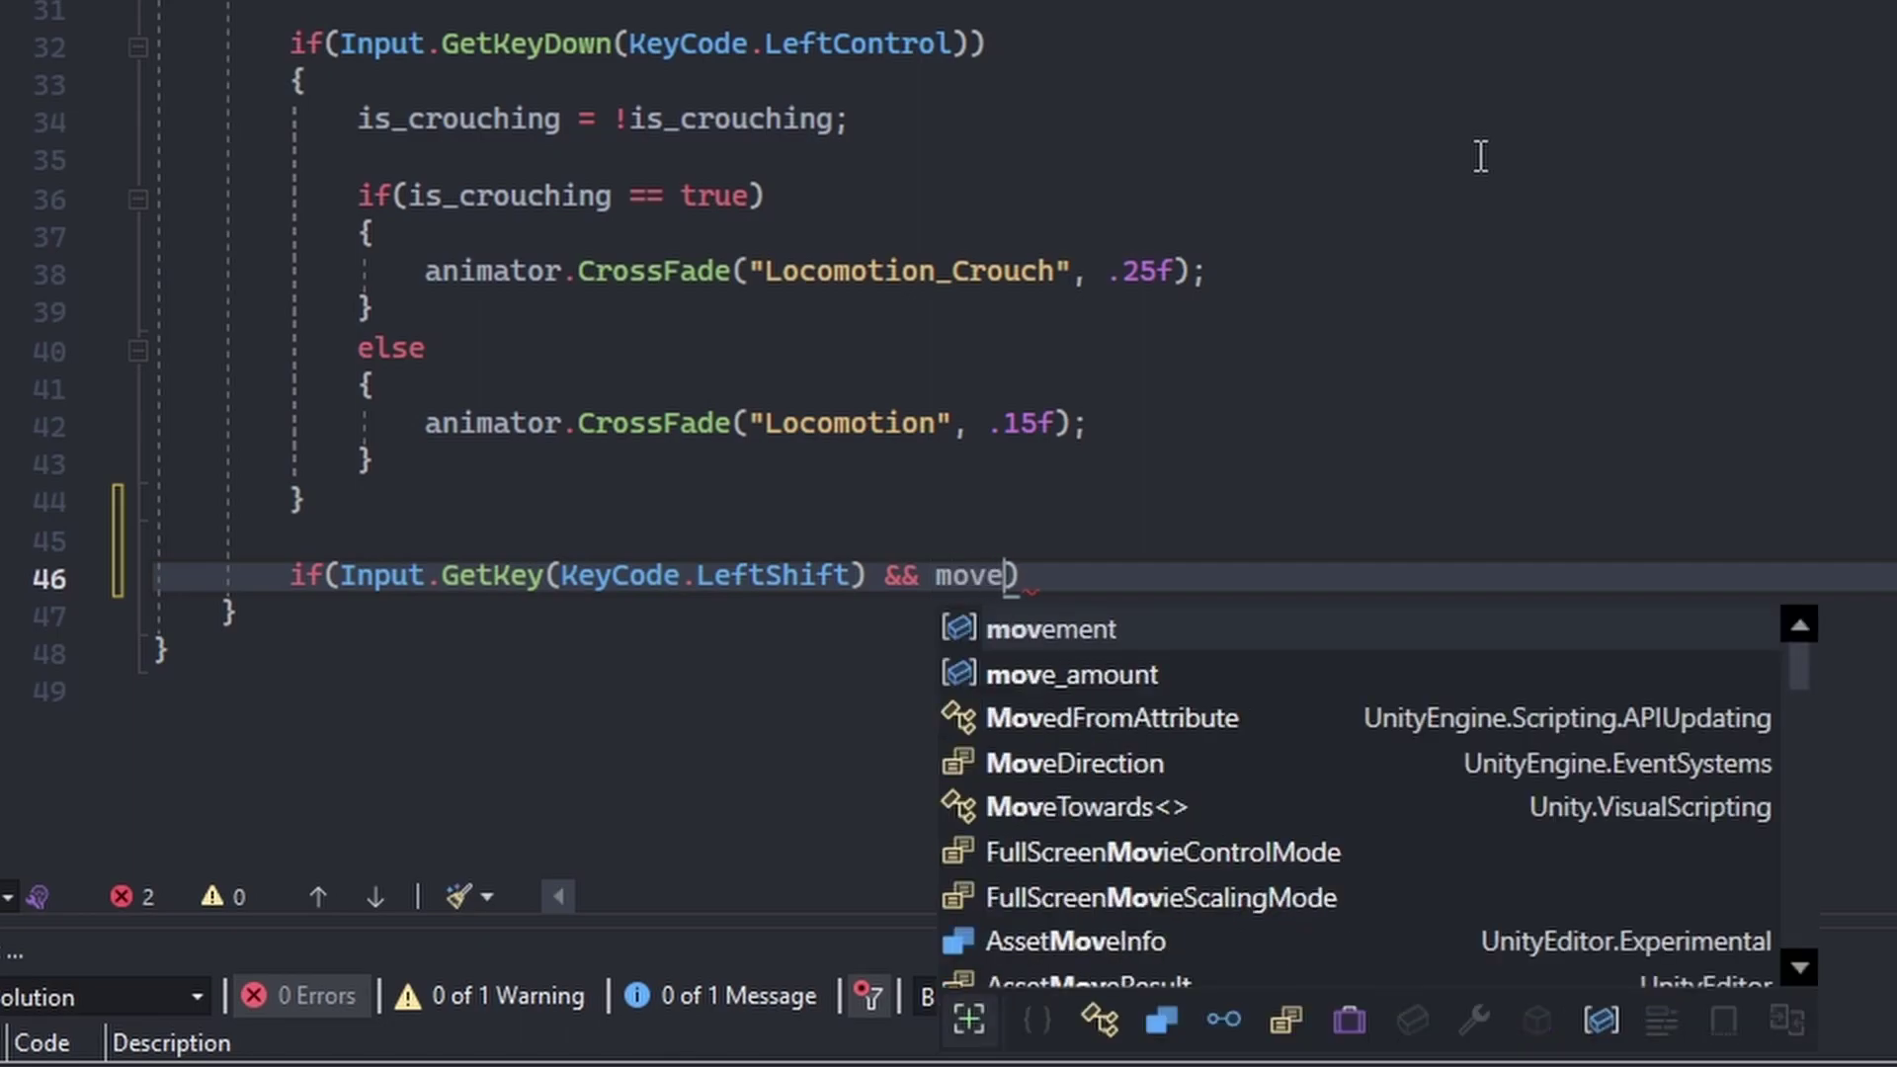
pyautogui.write('> 0f)')
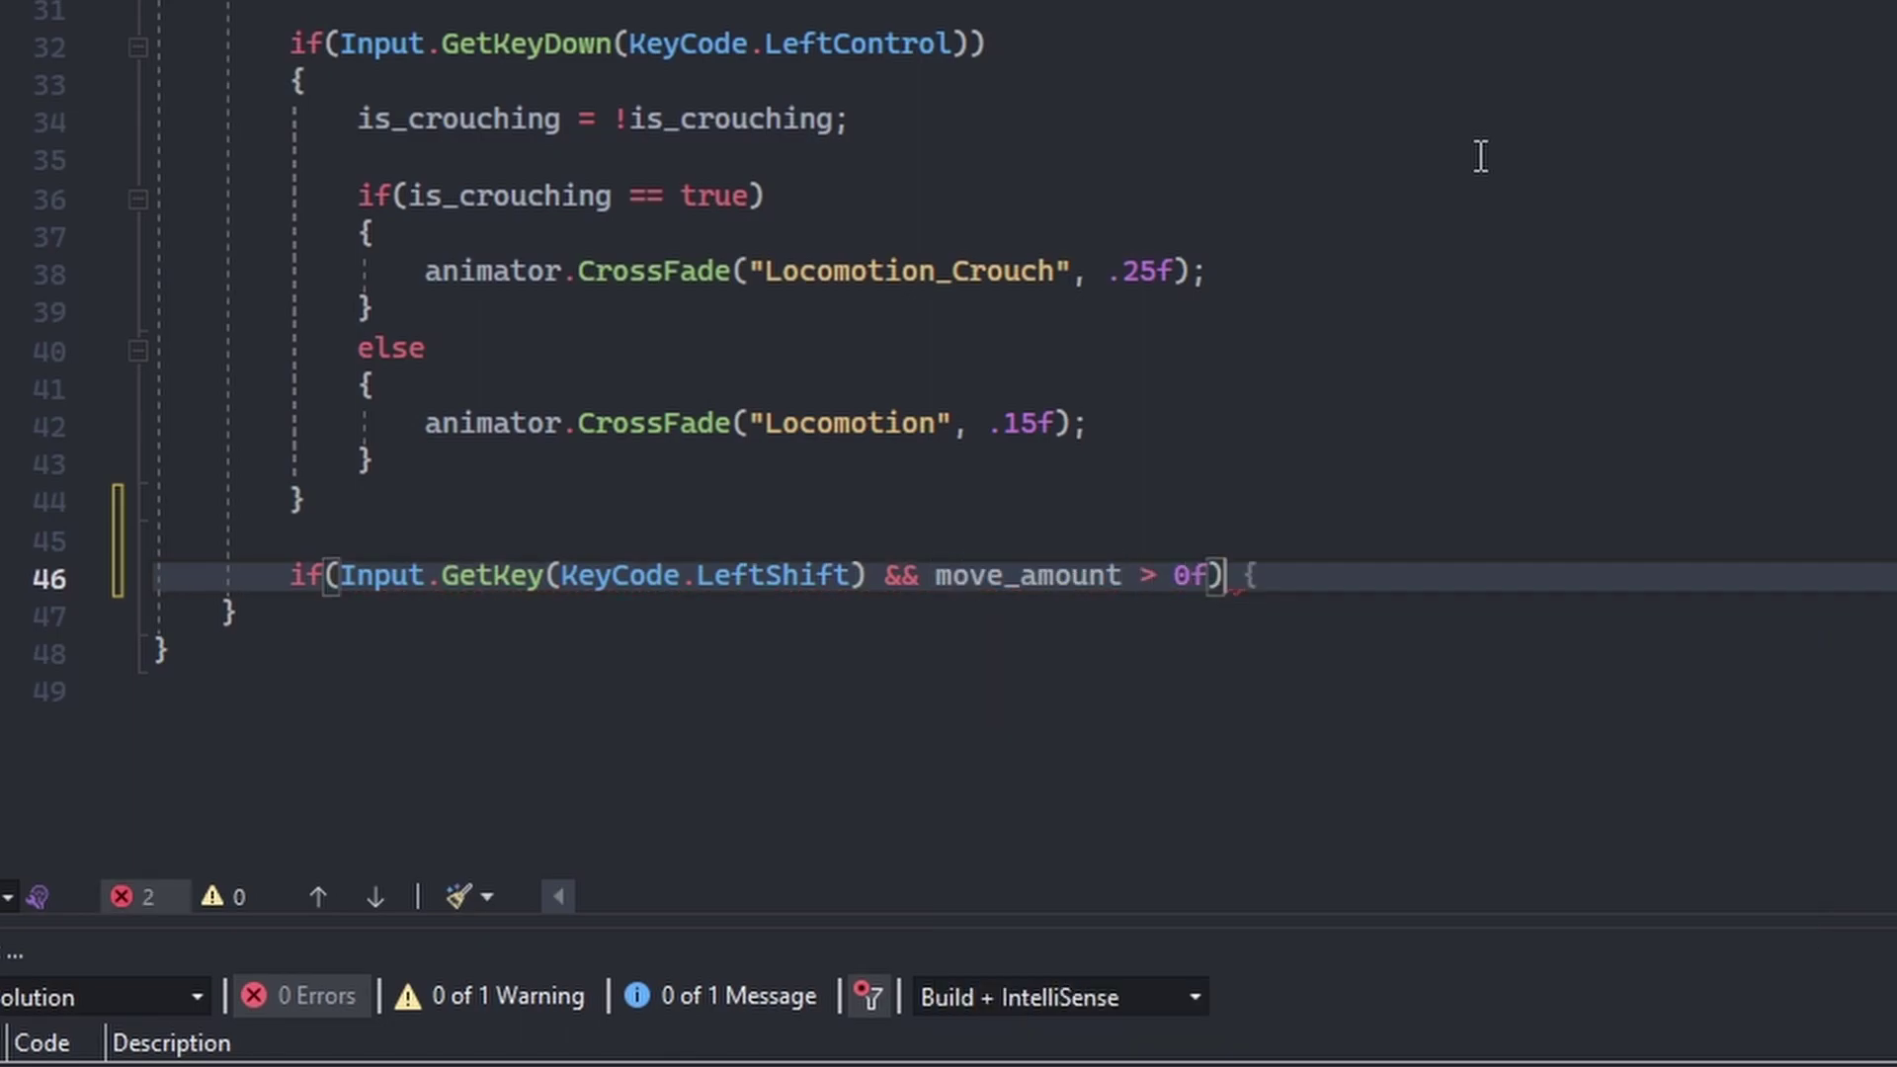
# Step: Give the Left Shift if statement a body containing animator.SetBool("IsRunning", true);
pyautogui.press('Return')
pyautogui.write('{')
pyautogui.press('Return')
pyautogui.write('animato')
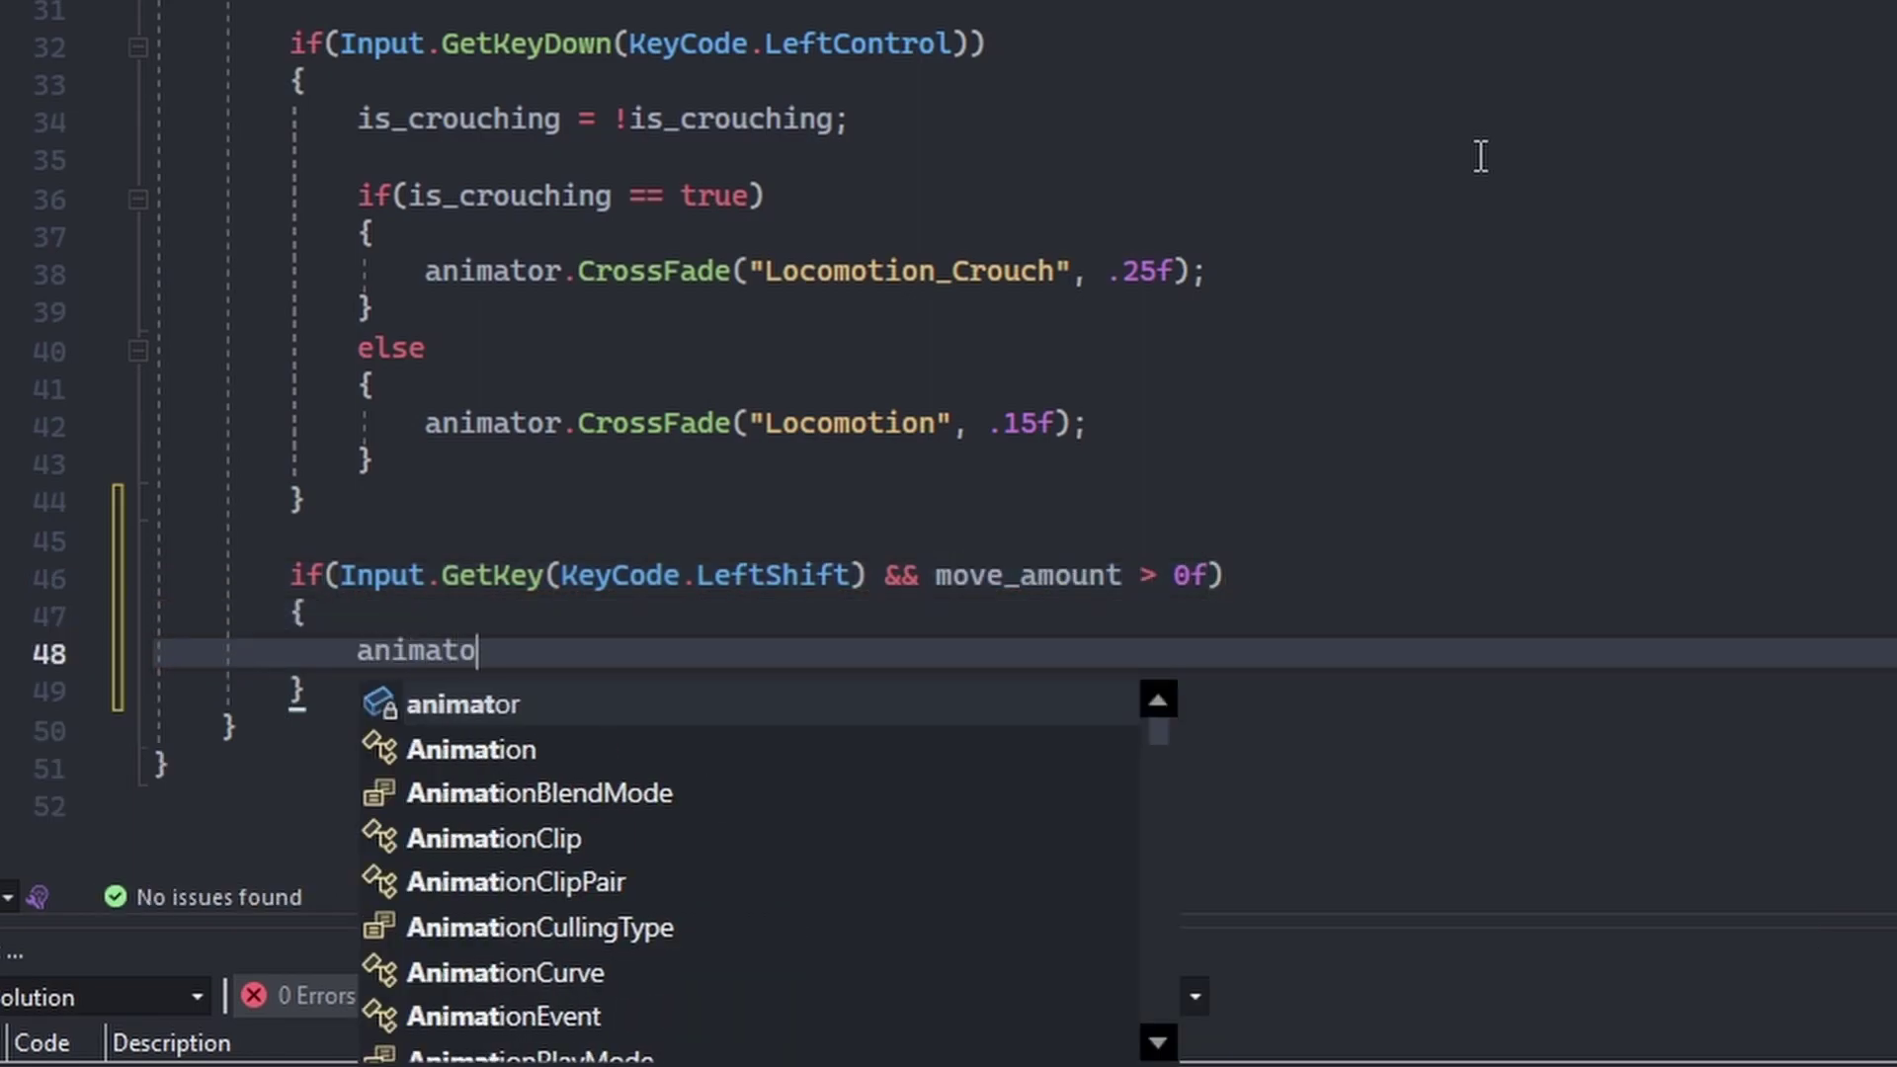
pyautogui.write('r.SetBool("I')
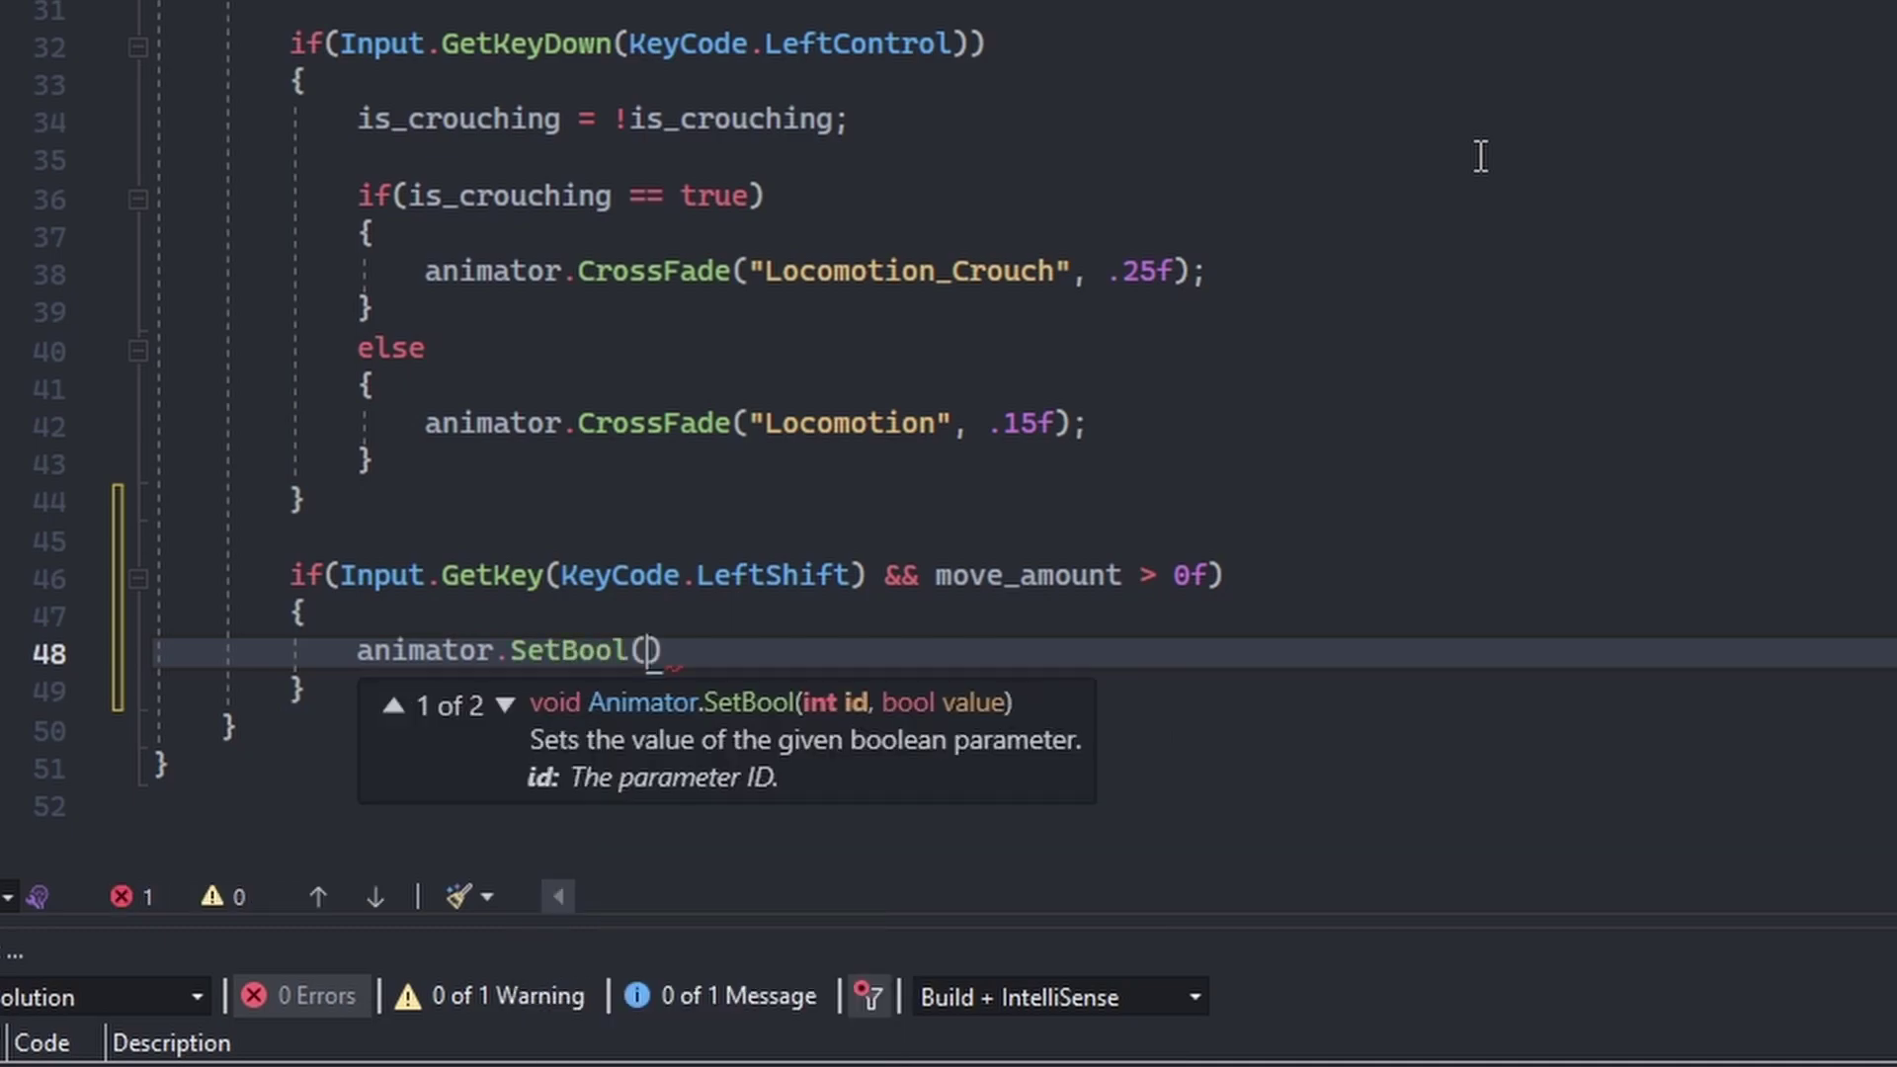
pyautogui.write('sRunning", true)')
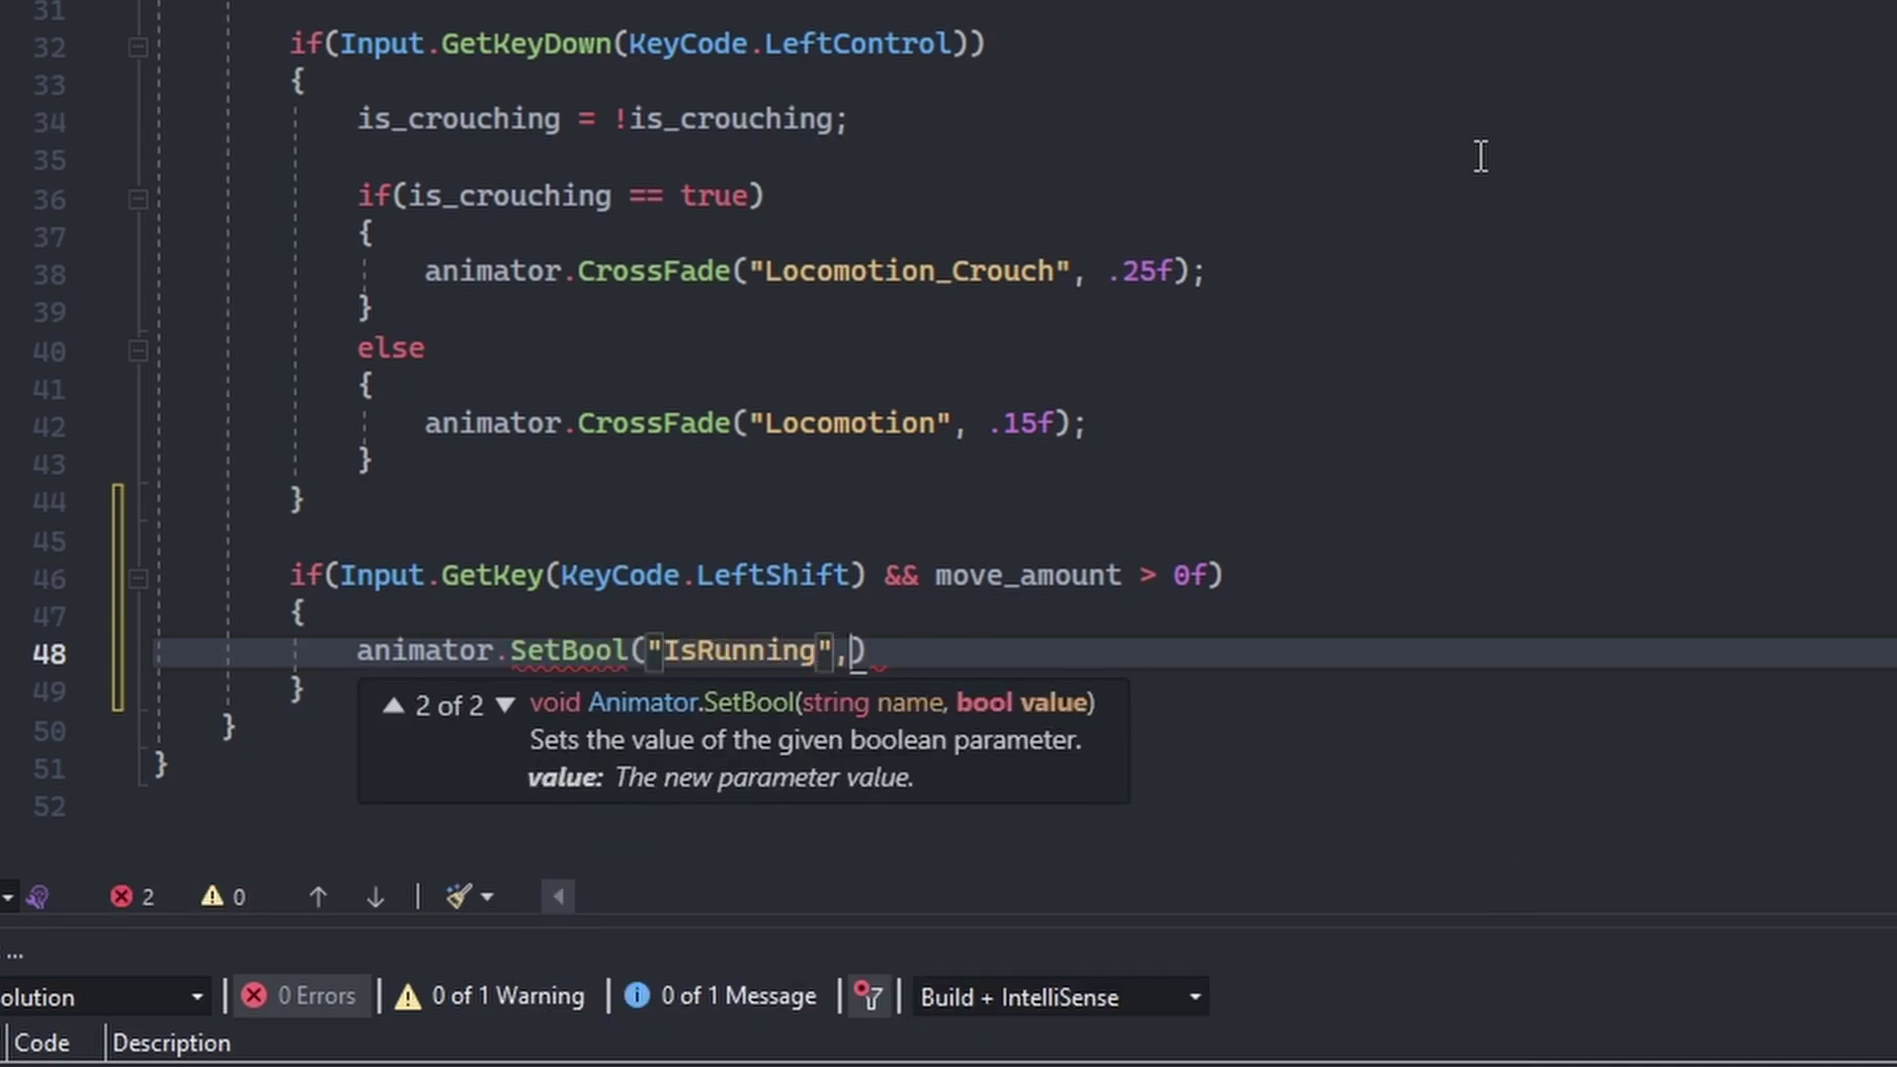
pyautogui.press('Down')
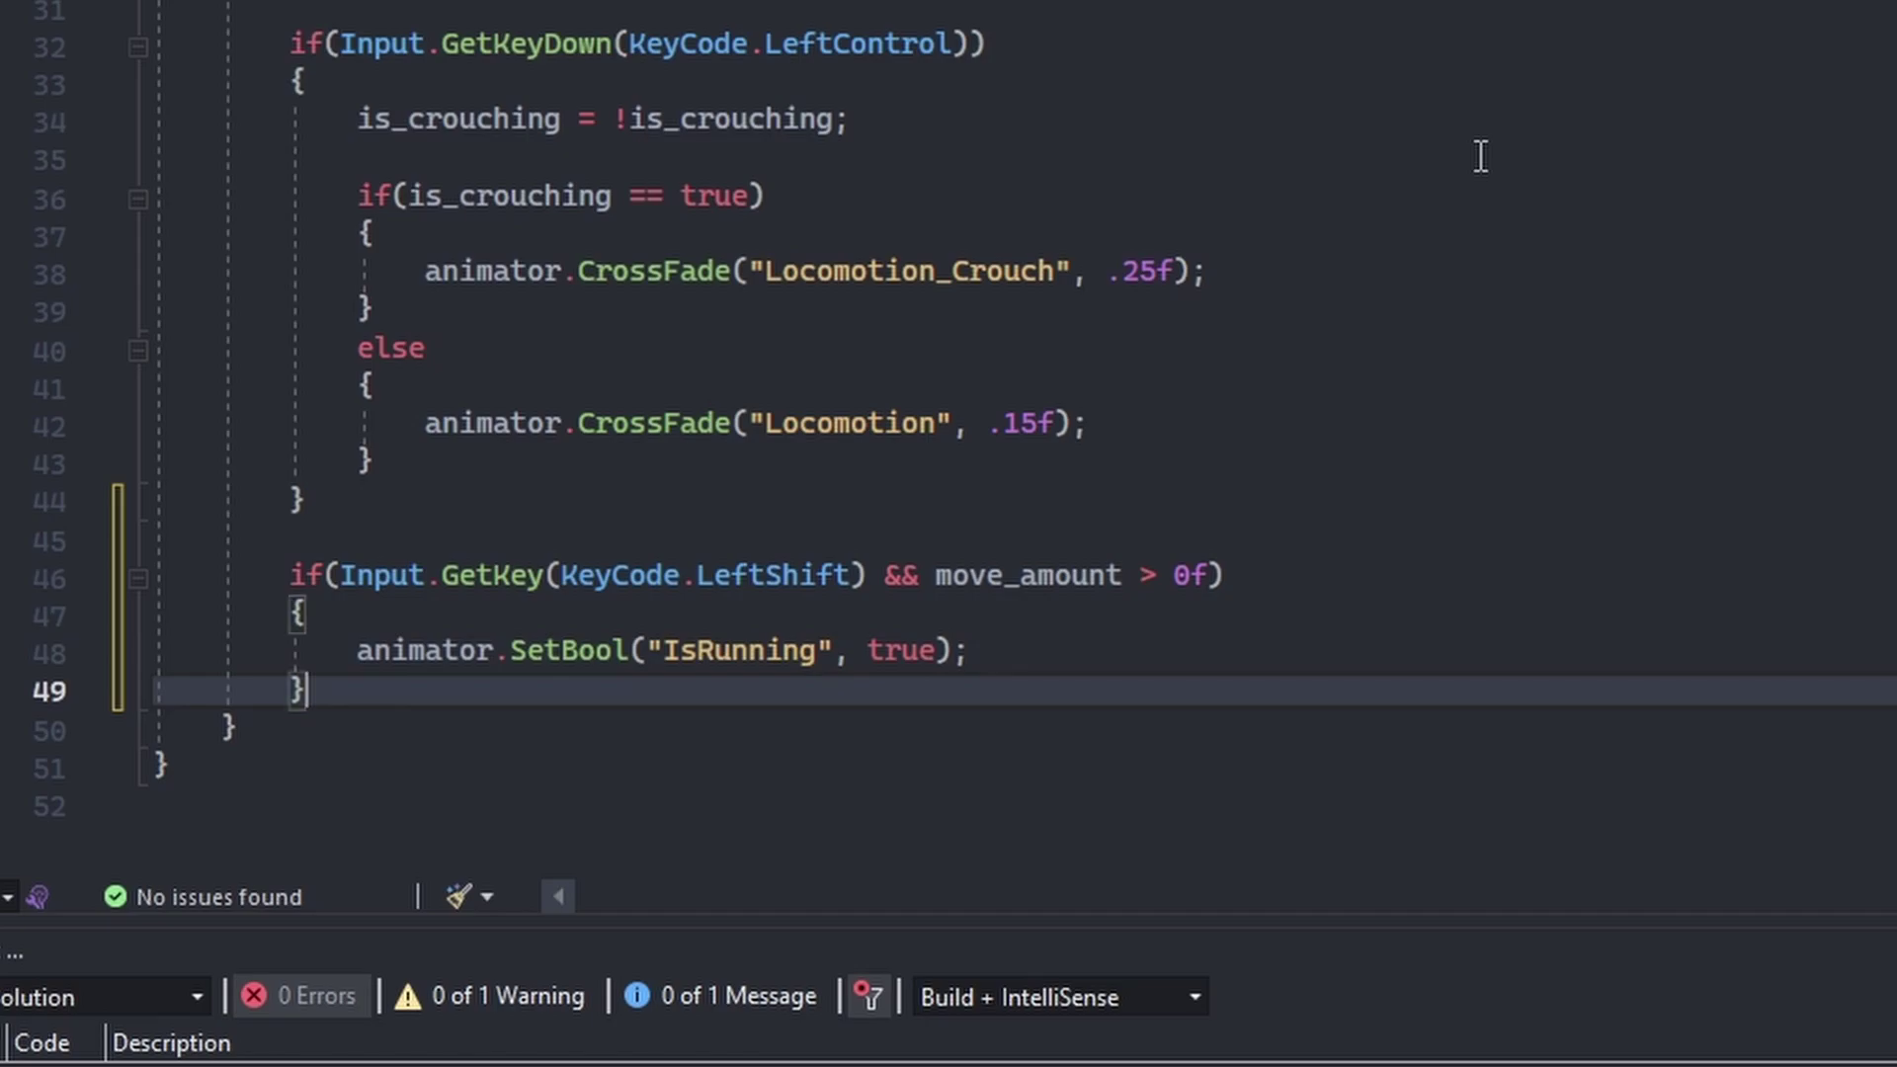
# Step: Add an else block below the Left Shift check containing animator.SetBool("IsRunning", false);
pyautogui.press('Return')
pyautogui.write('else')
pyautogui.press('Escape')
pyautogui.press('Return')
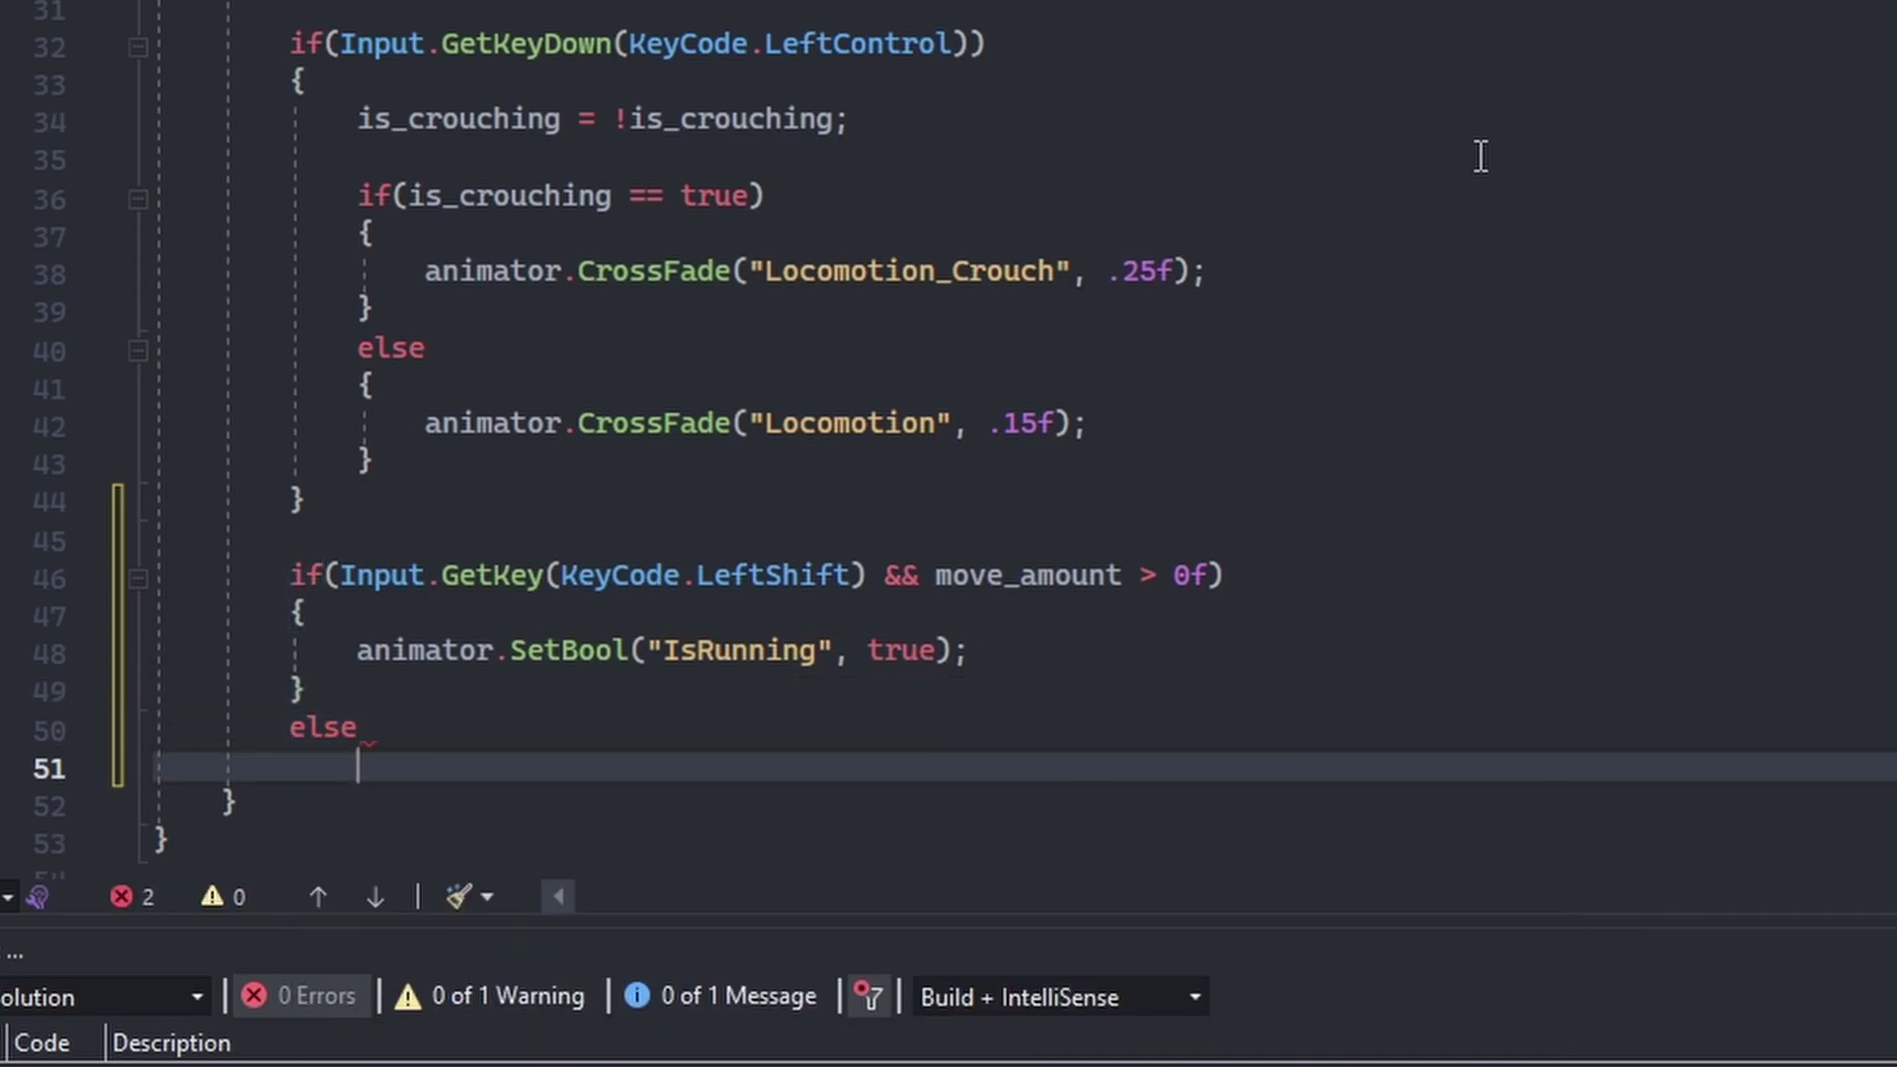
pyautogui.write('{')
pyautogui.press('Return')
pyautogui.write('animator.Se')
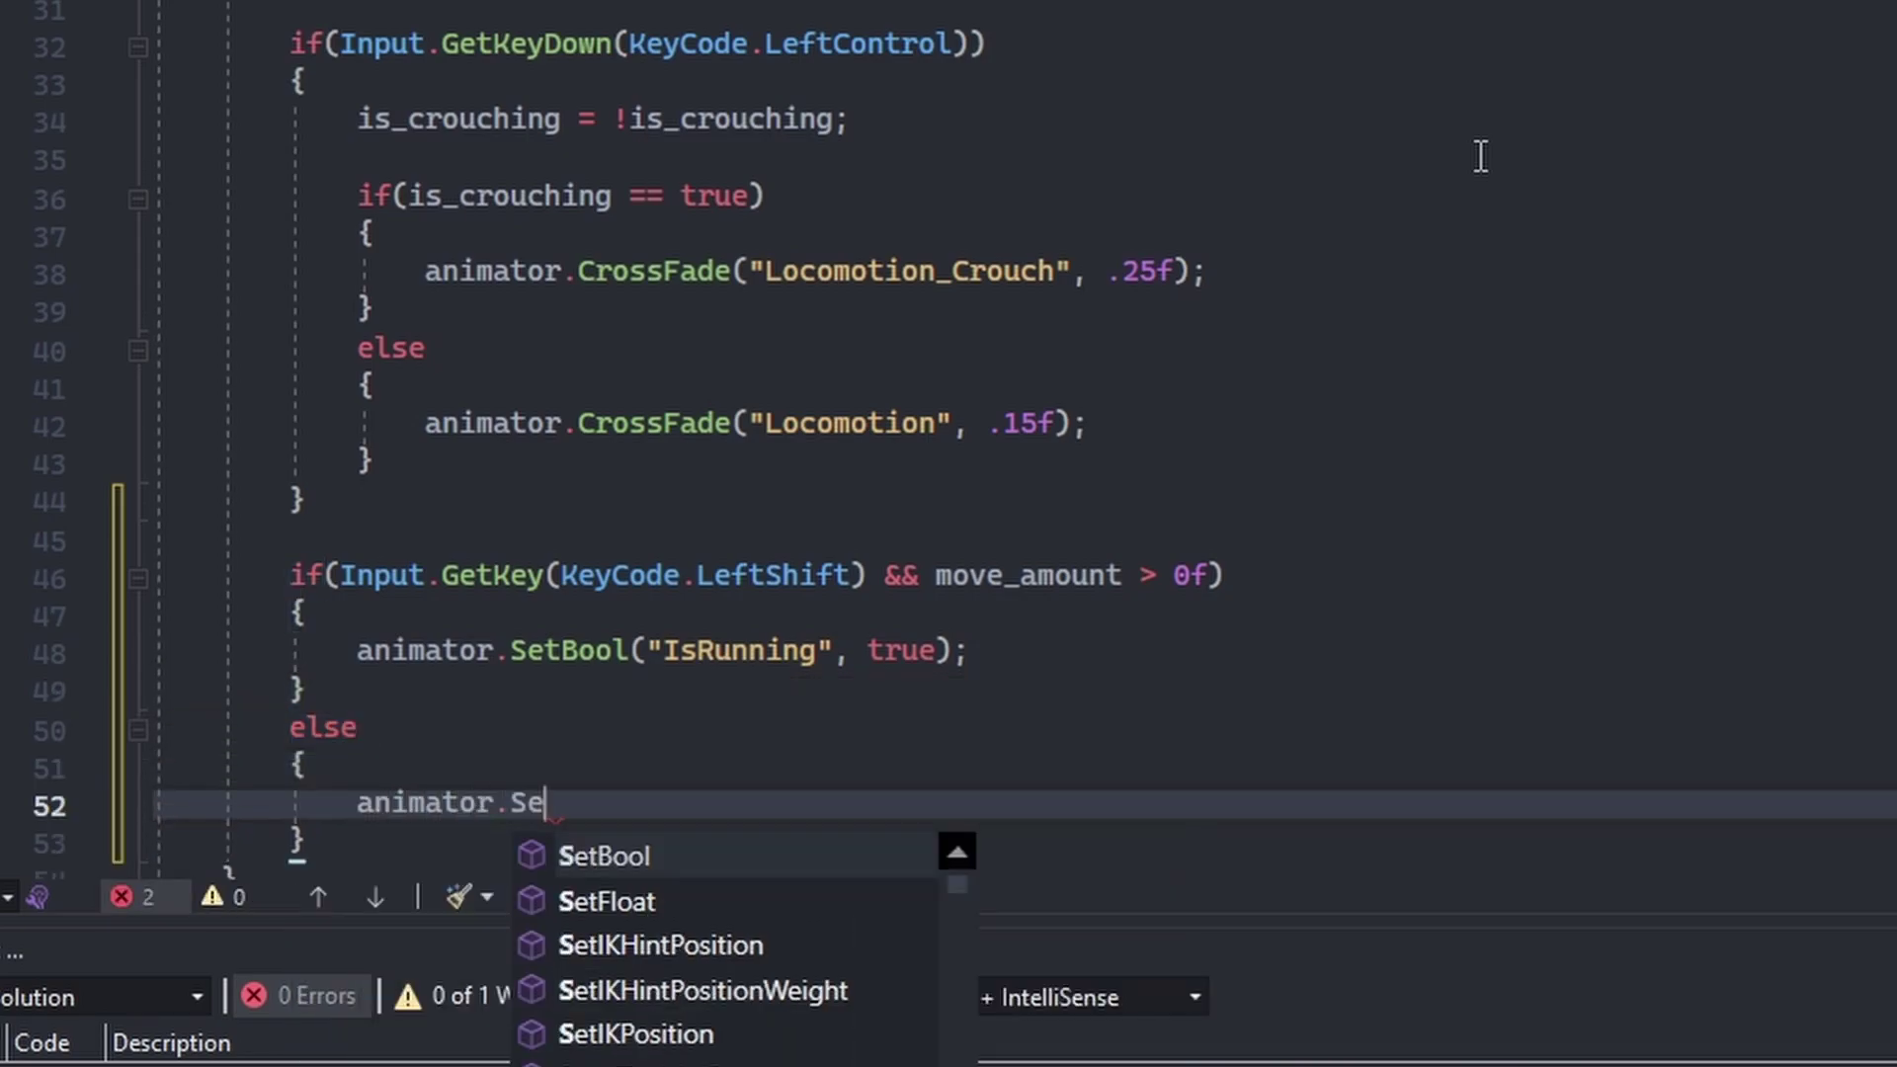
pyautogui.write('tBool("I')
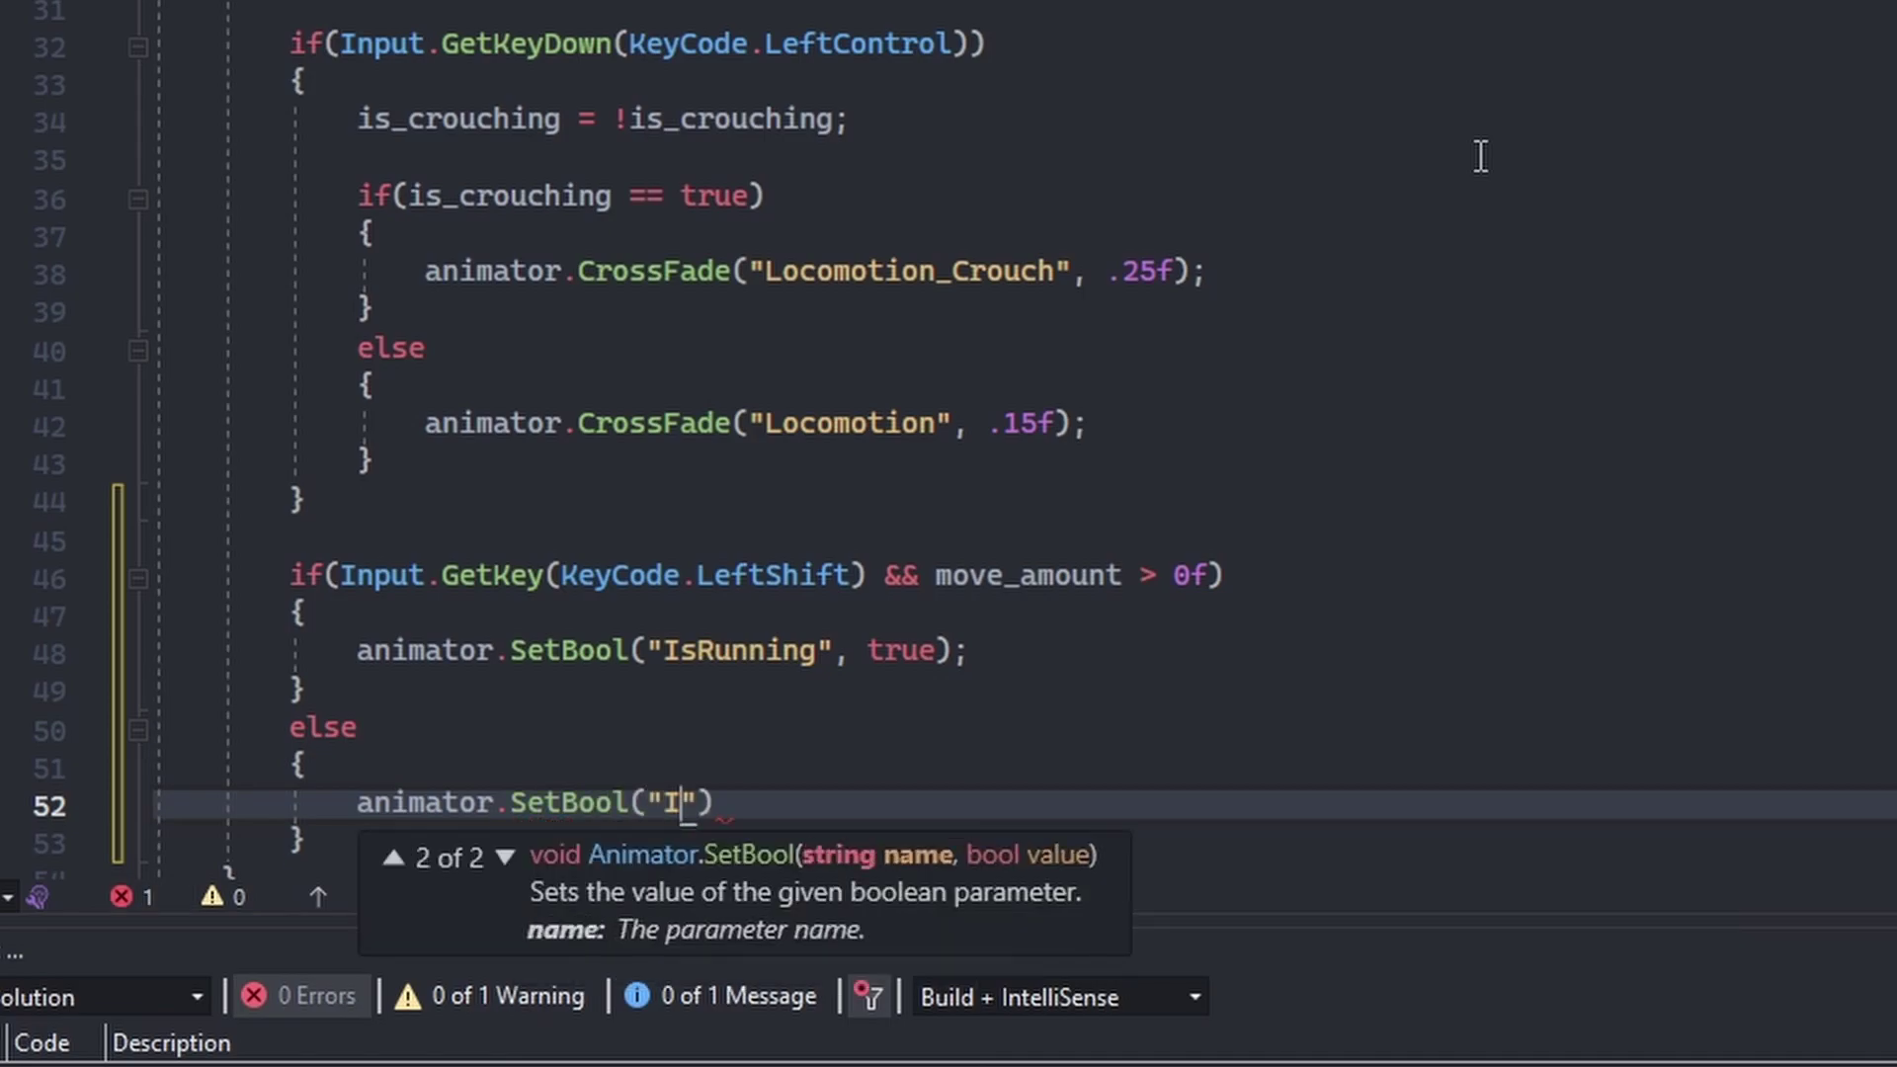
pyautogui.write('sRunning", false);')
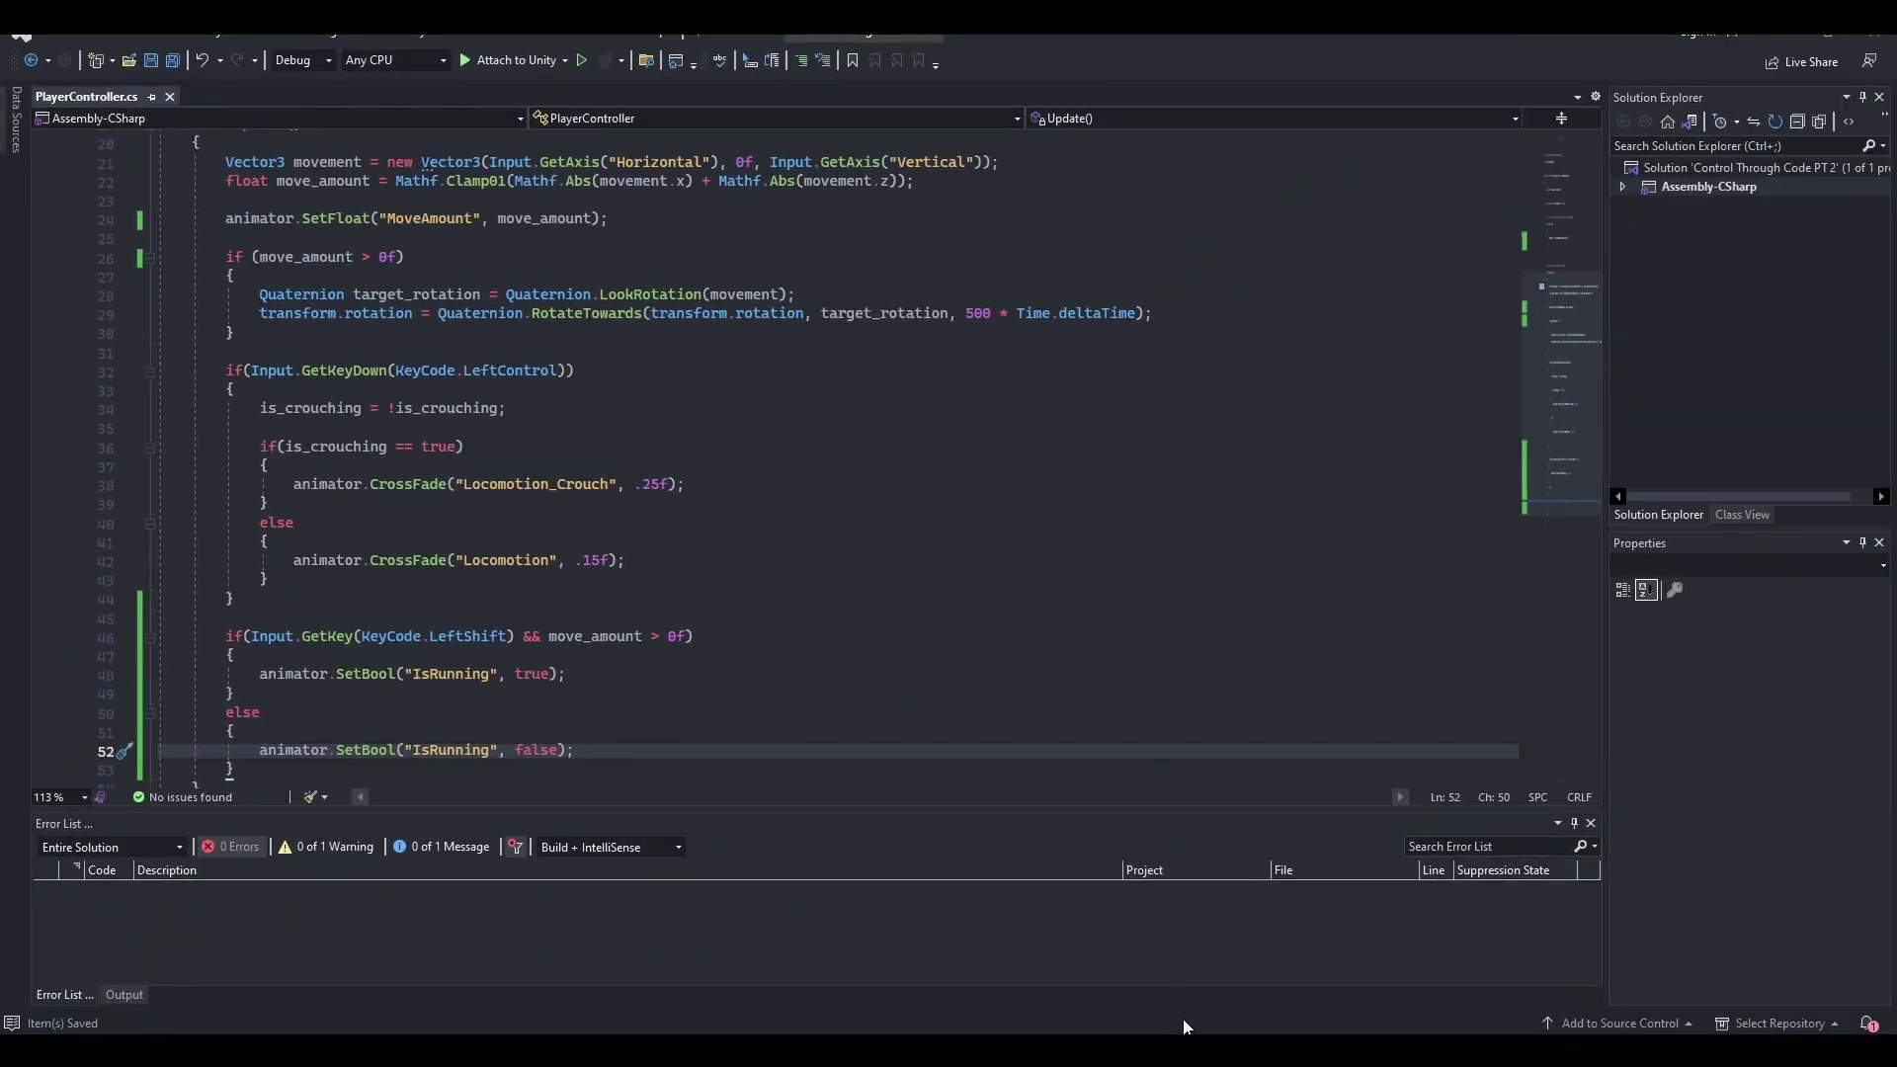
# Step: Switch to Unity, run the game and test walking, sprinting and crouching with the character in several directions
pyautogui.click(1185, 1047)
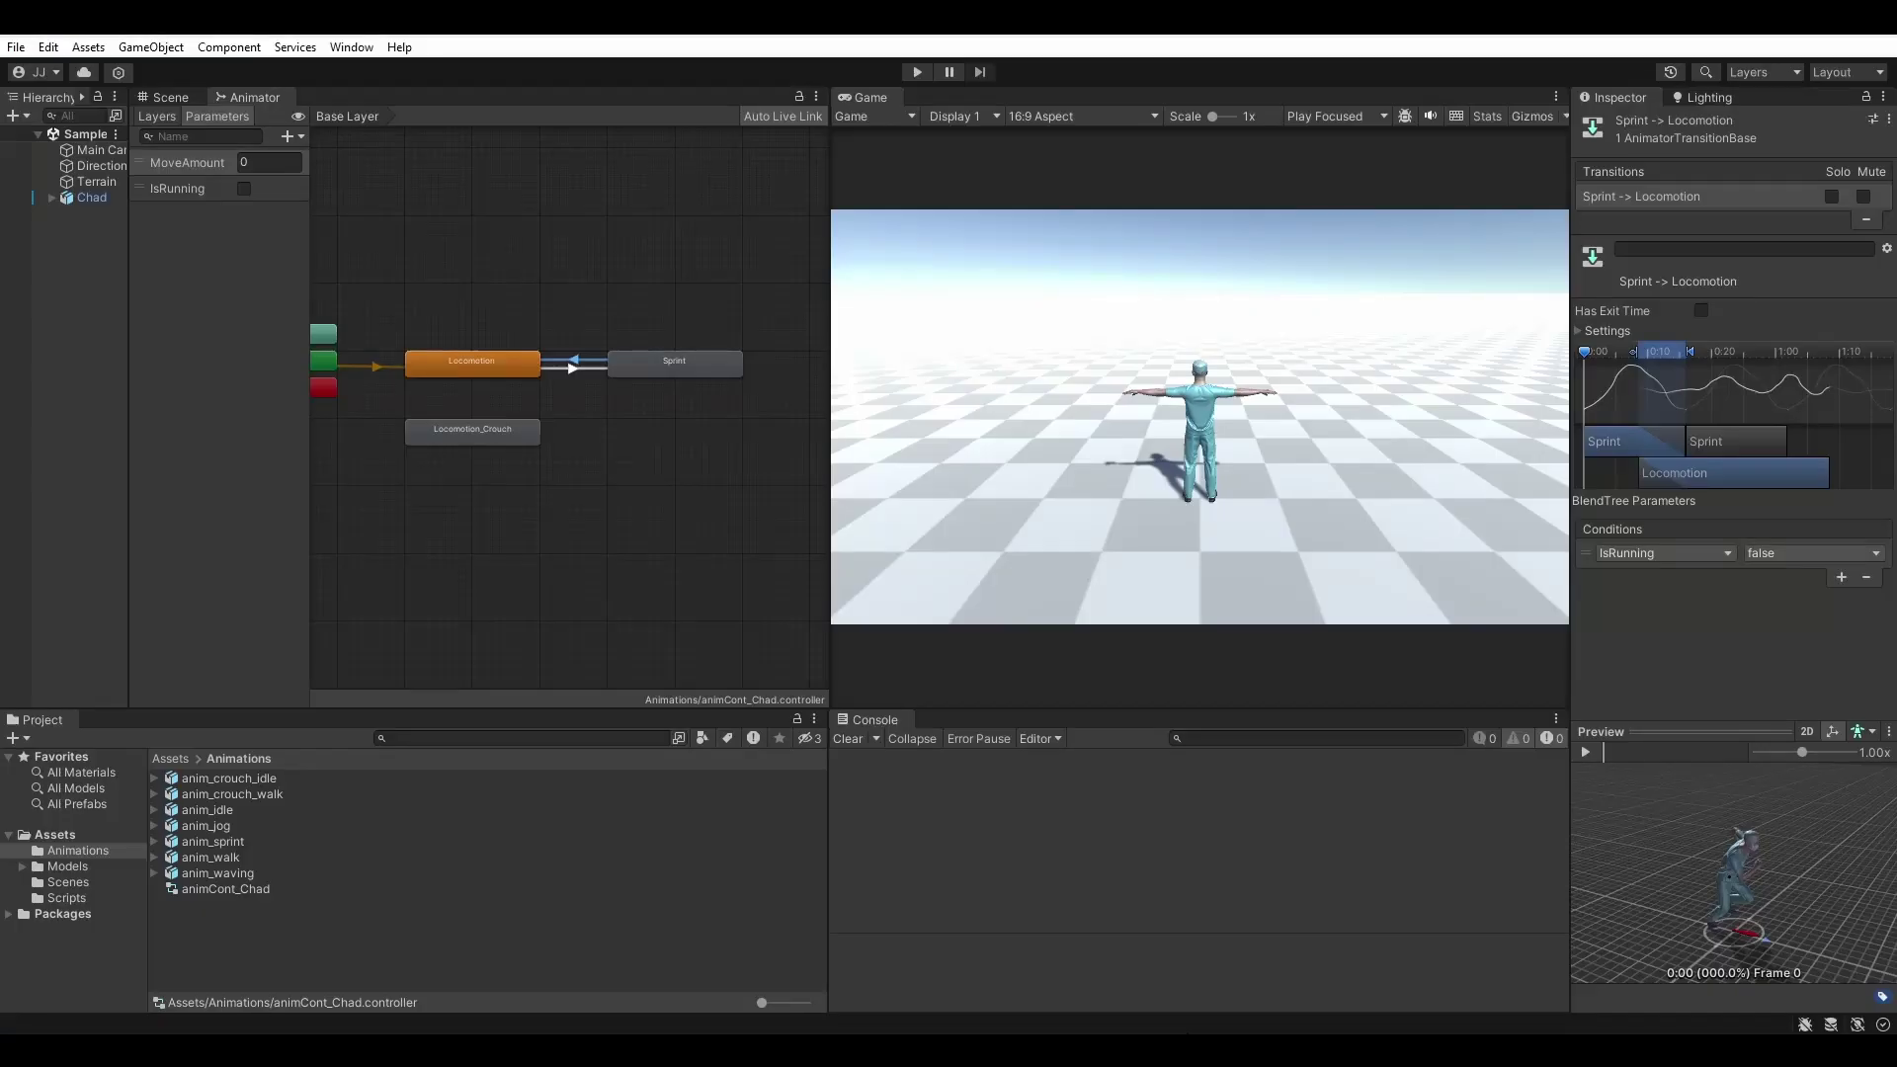
pyautogui.click(919, 75)
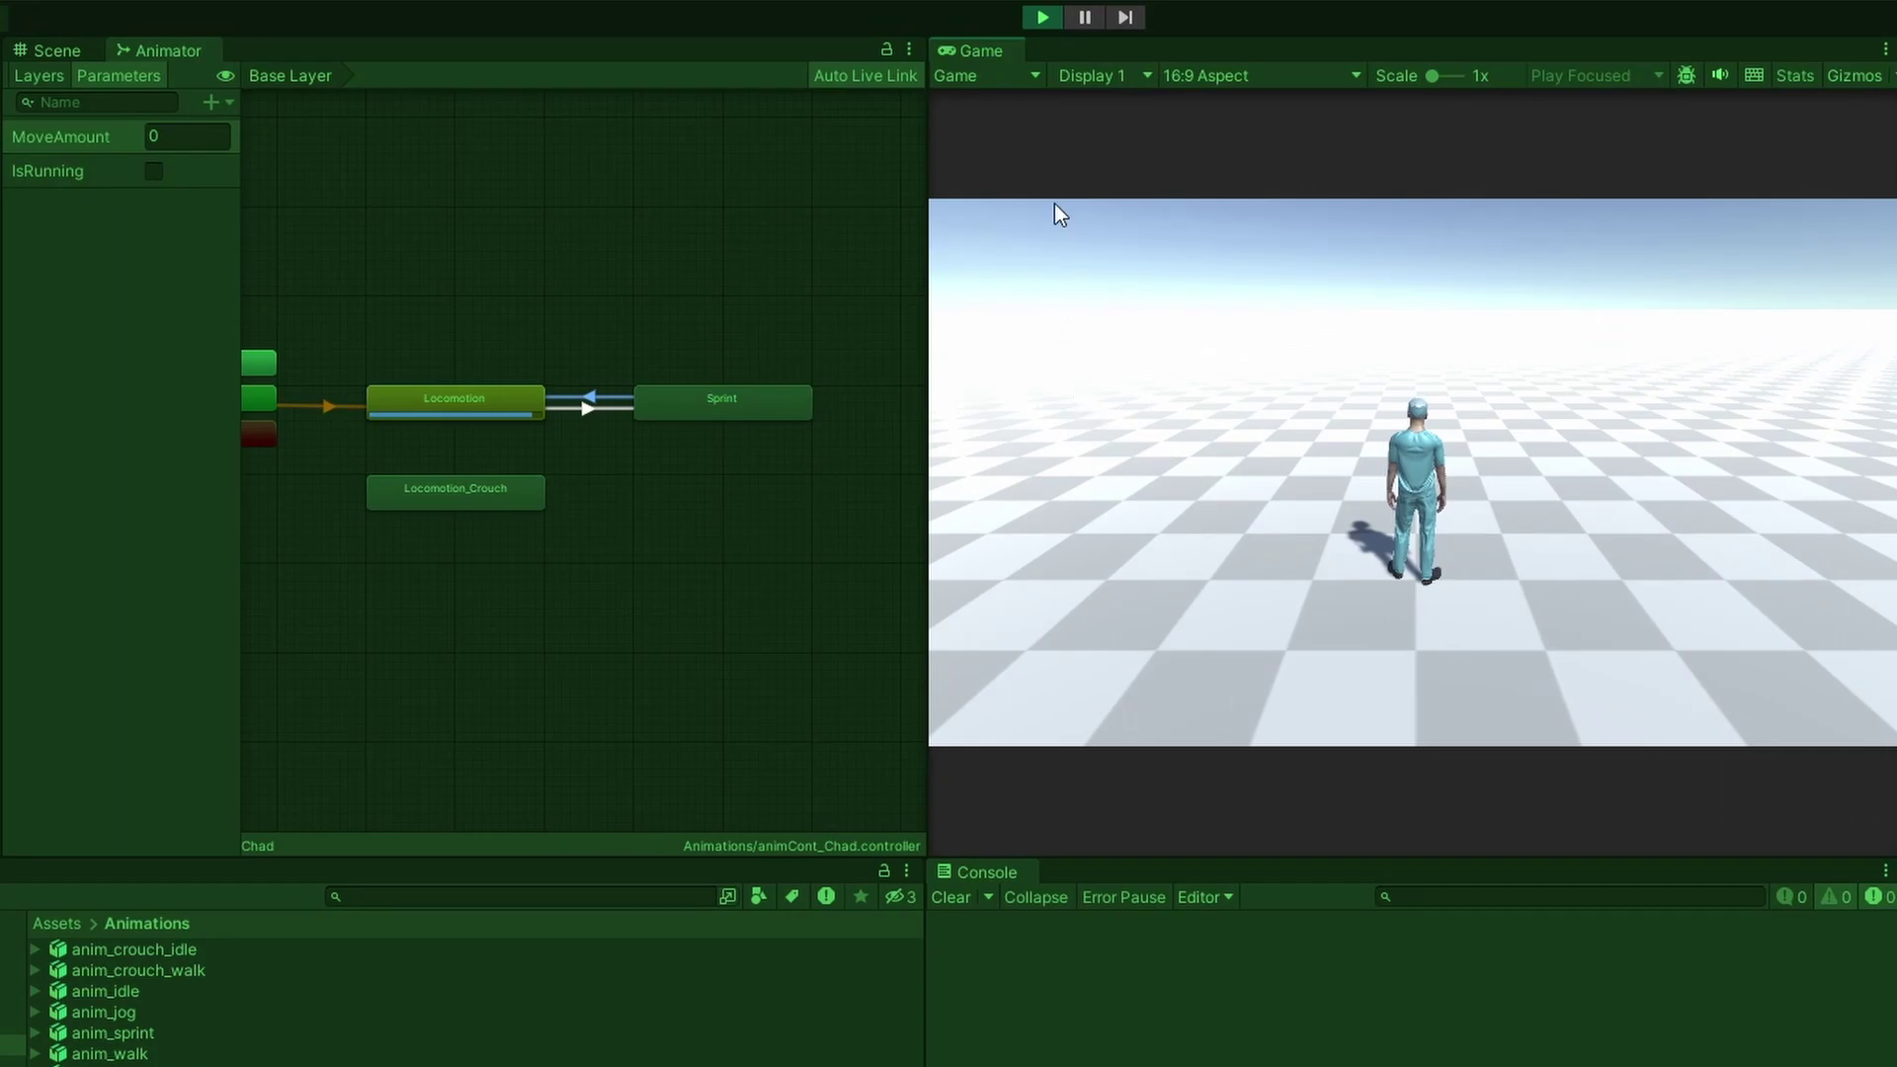
pyautogui.press('w')
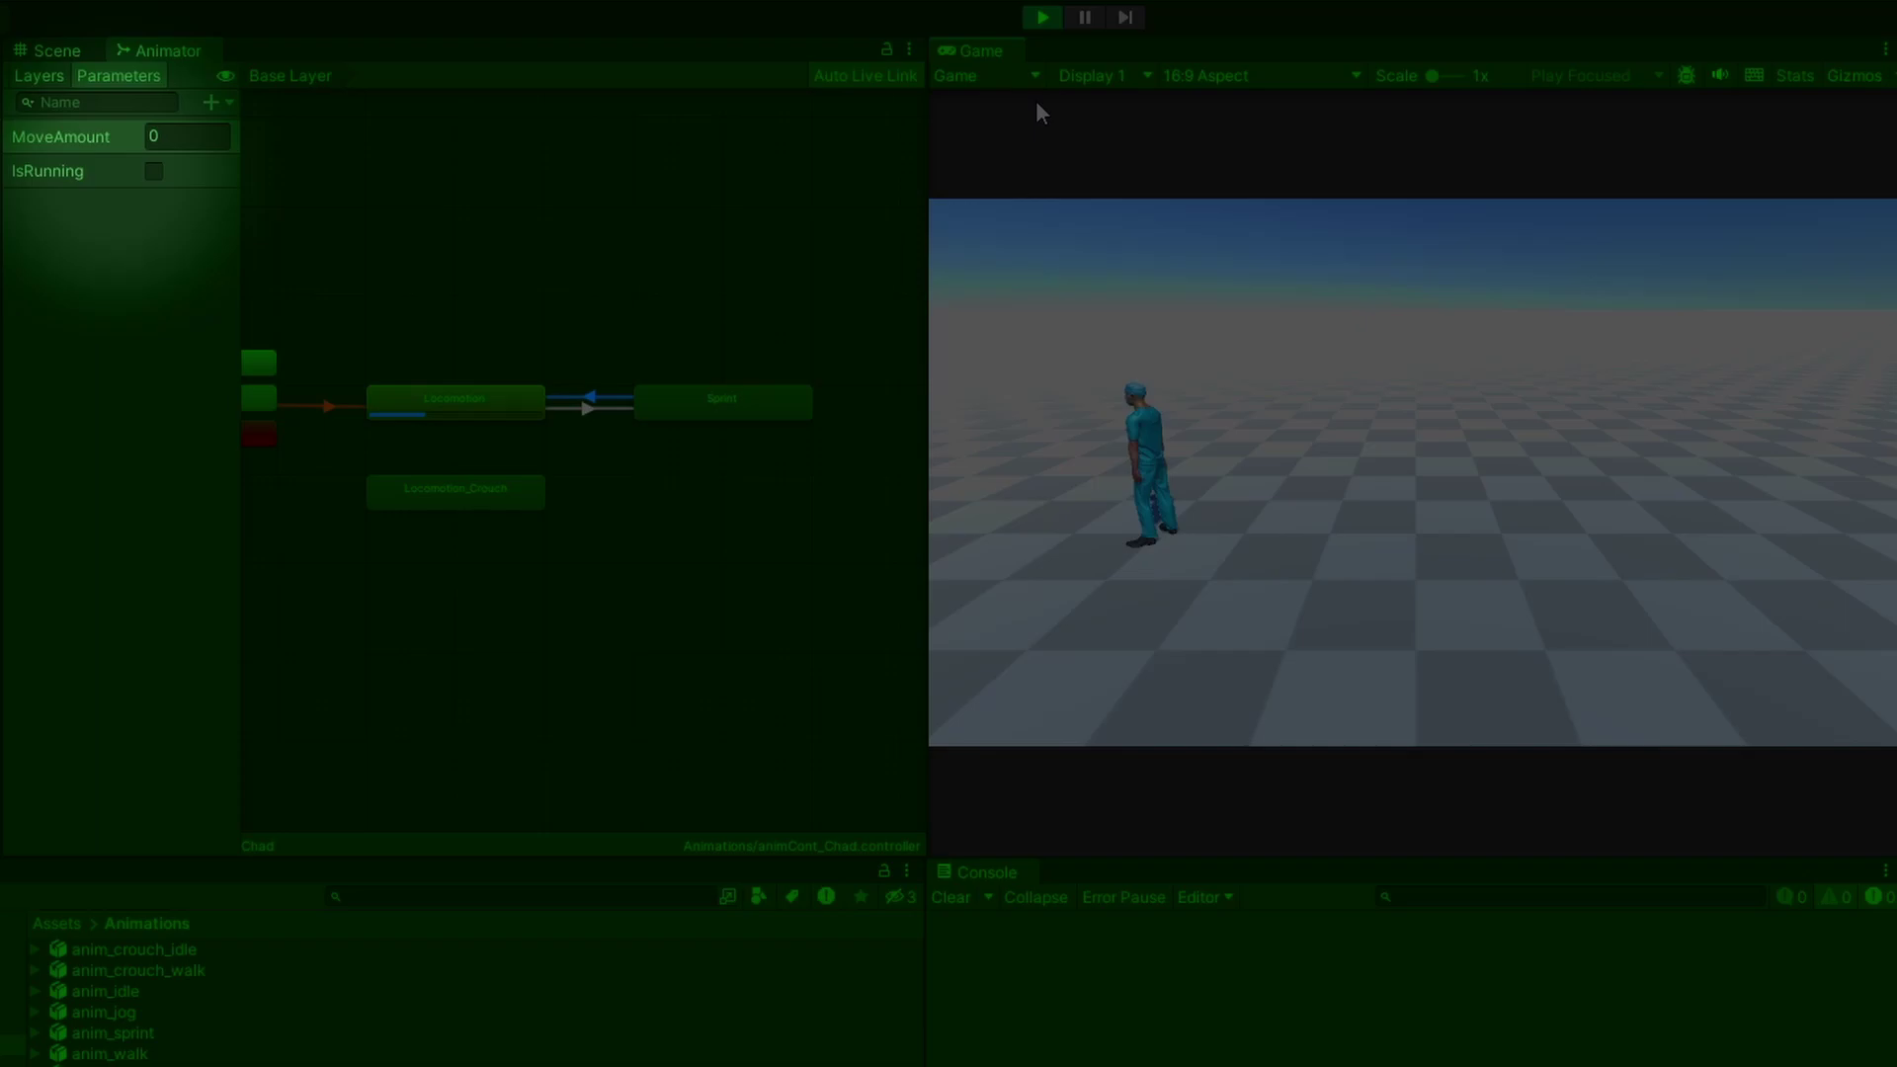
pyautogui.press('d')
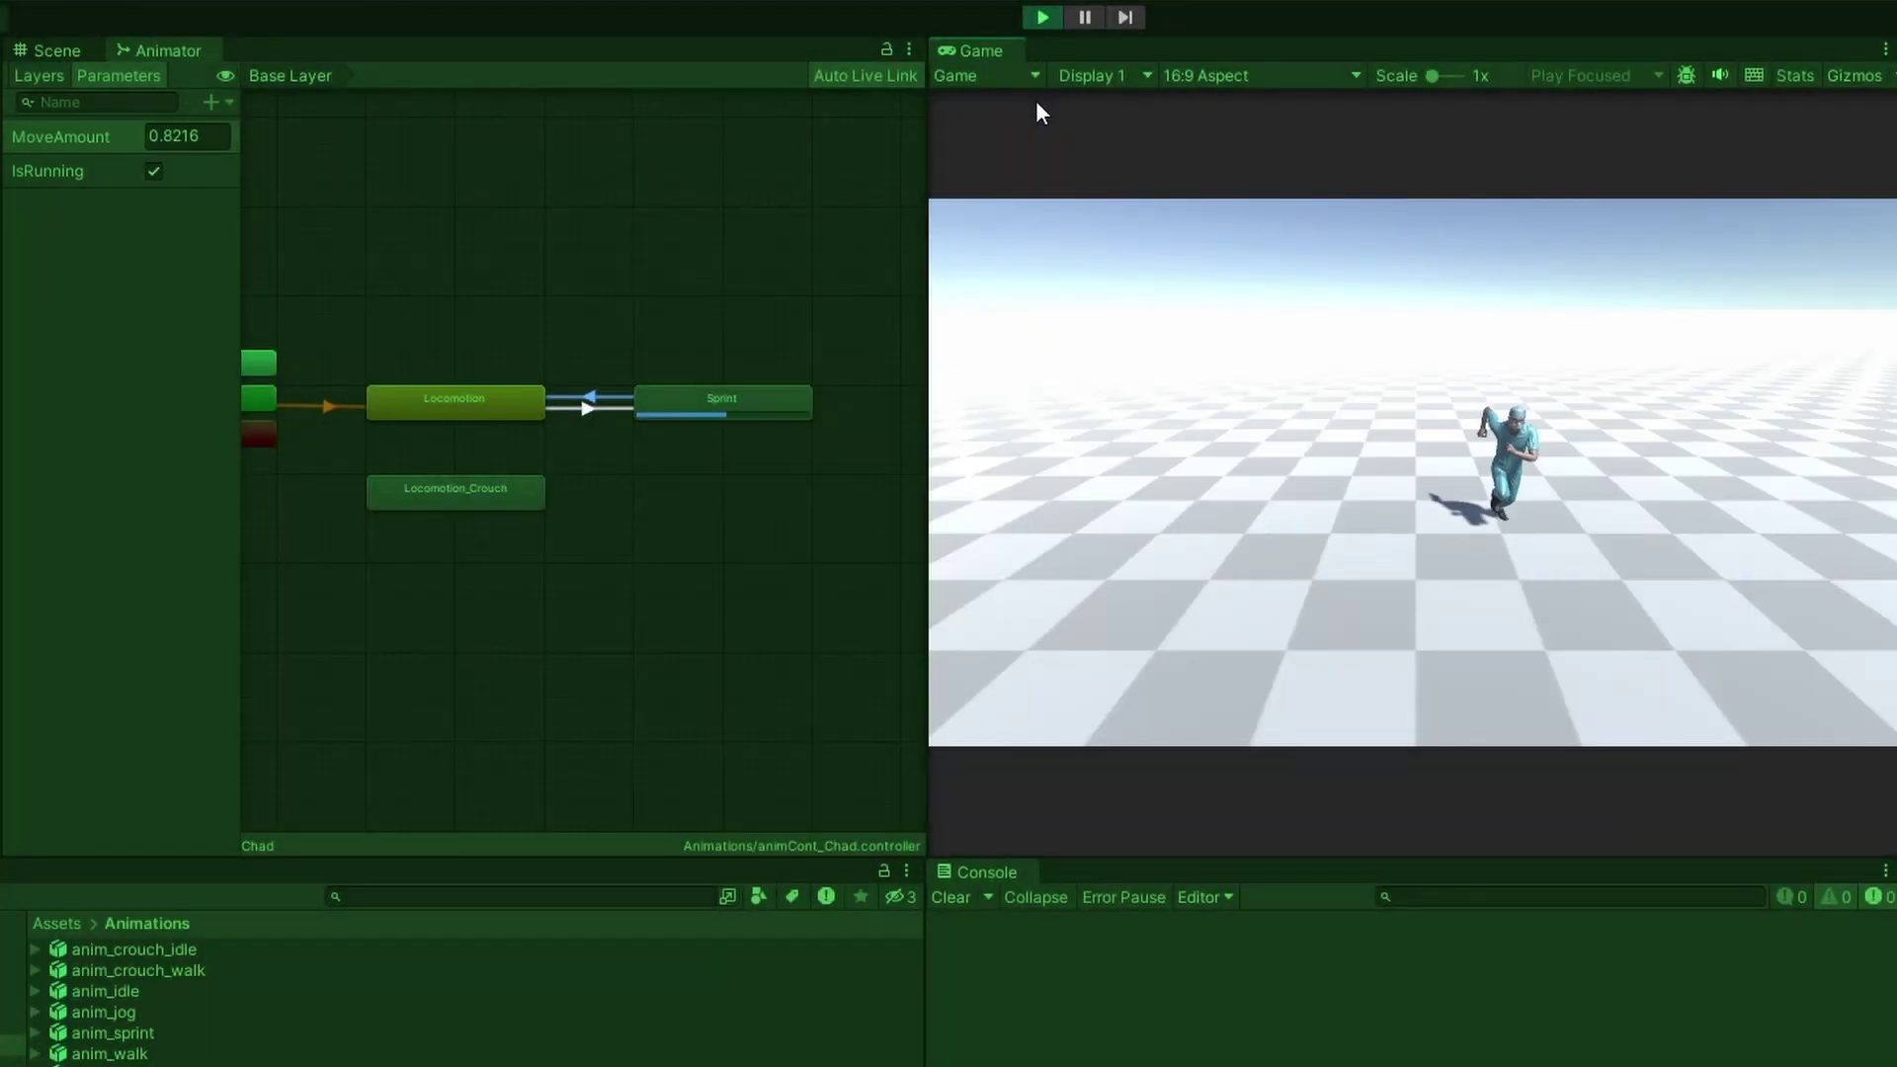
pyautogui.press('a')
pyautogui.press('w')
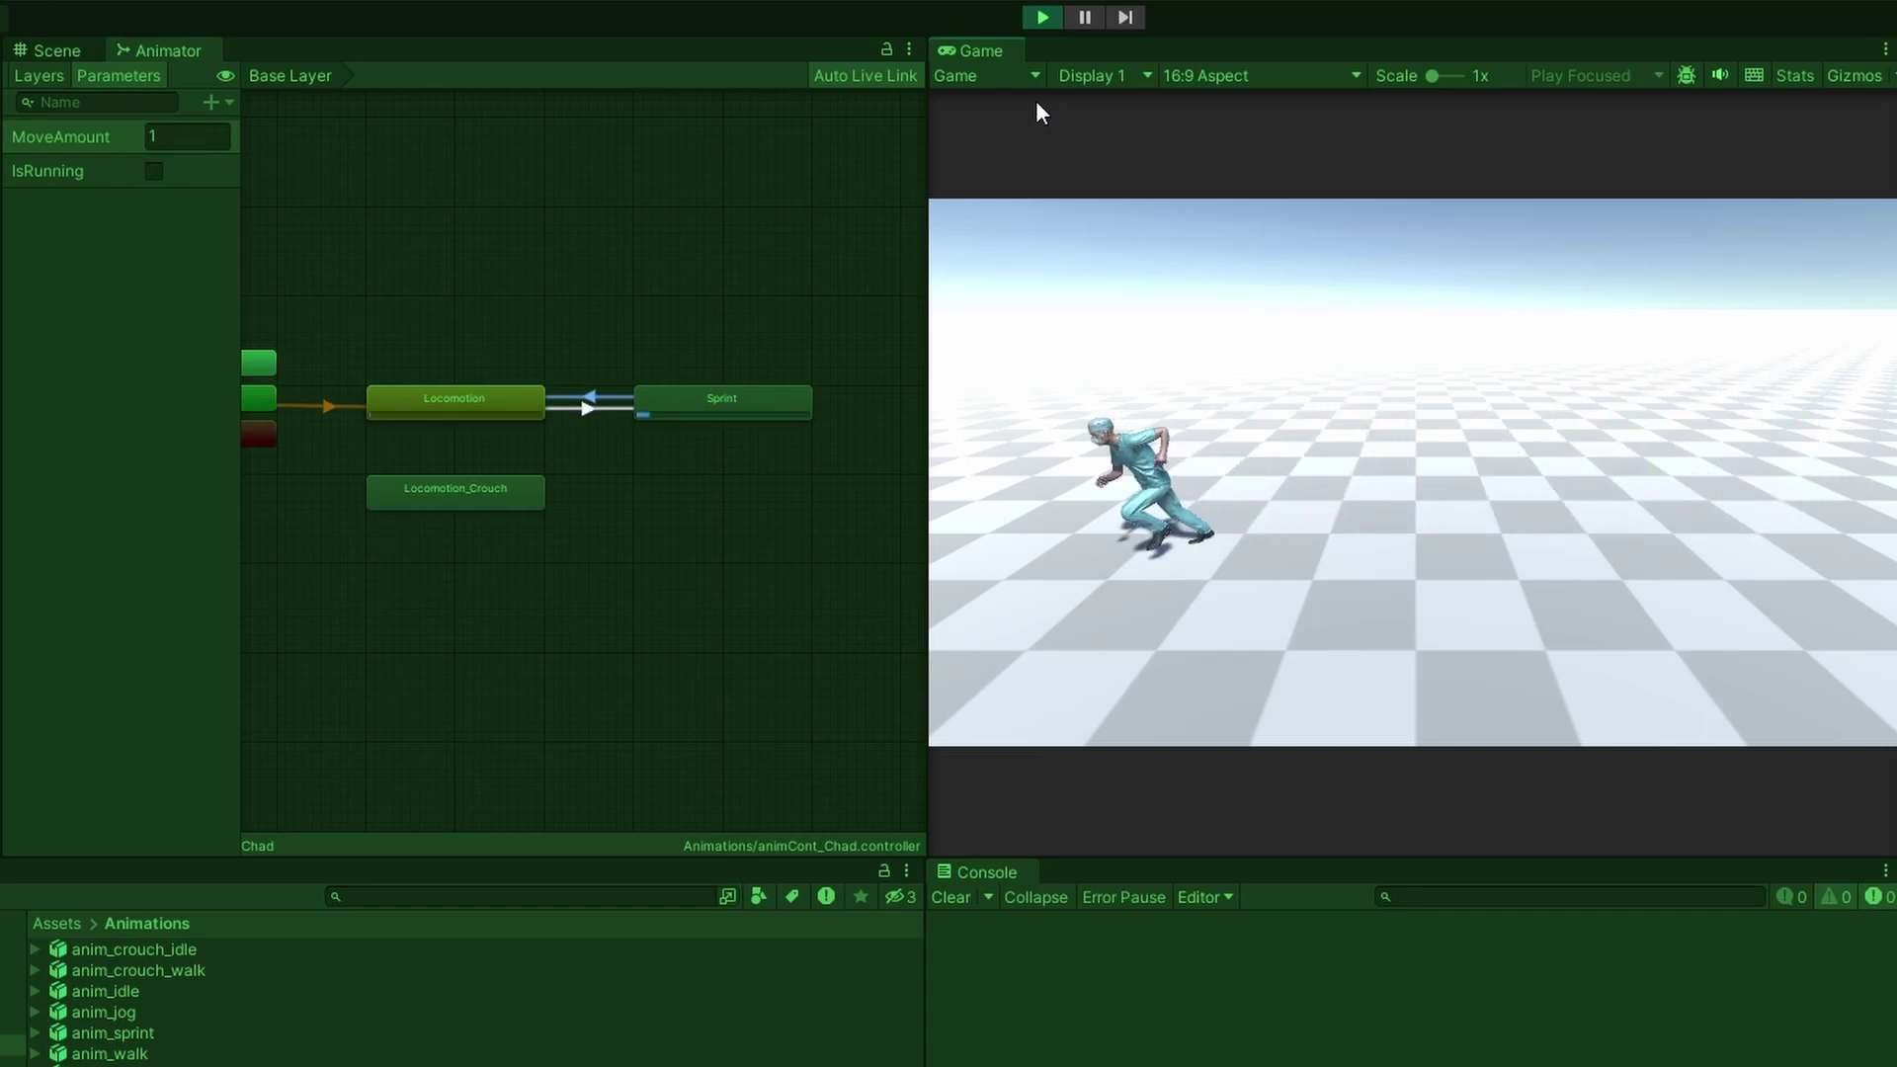
pyautogui.press('s')
pyautogui.press('d')
pyautogui.press('c')
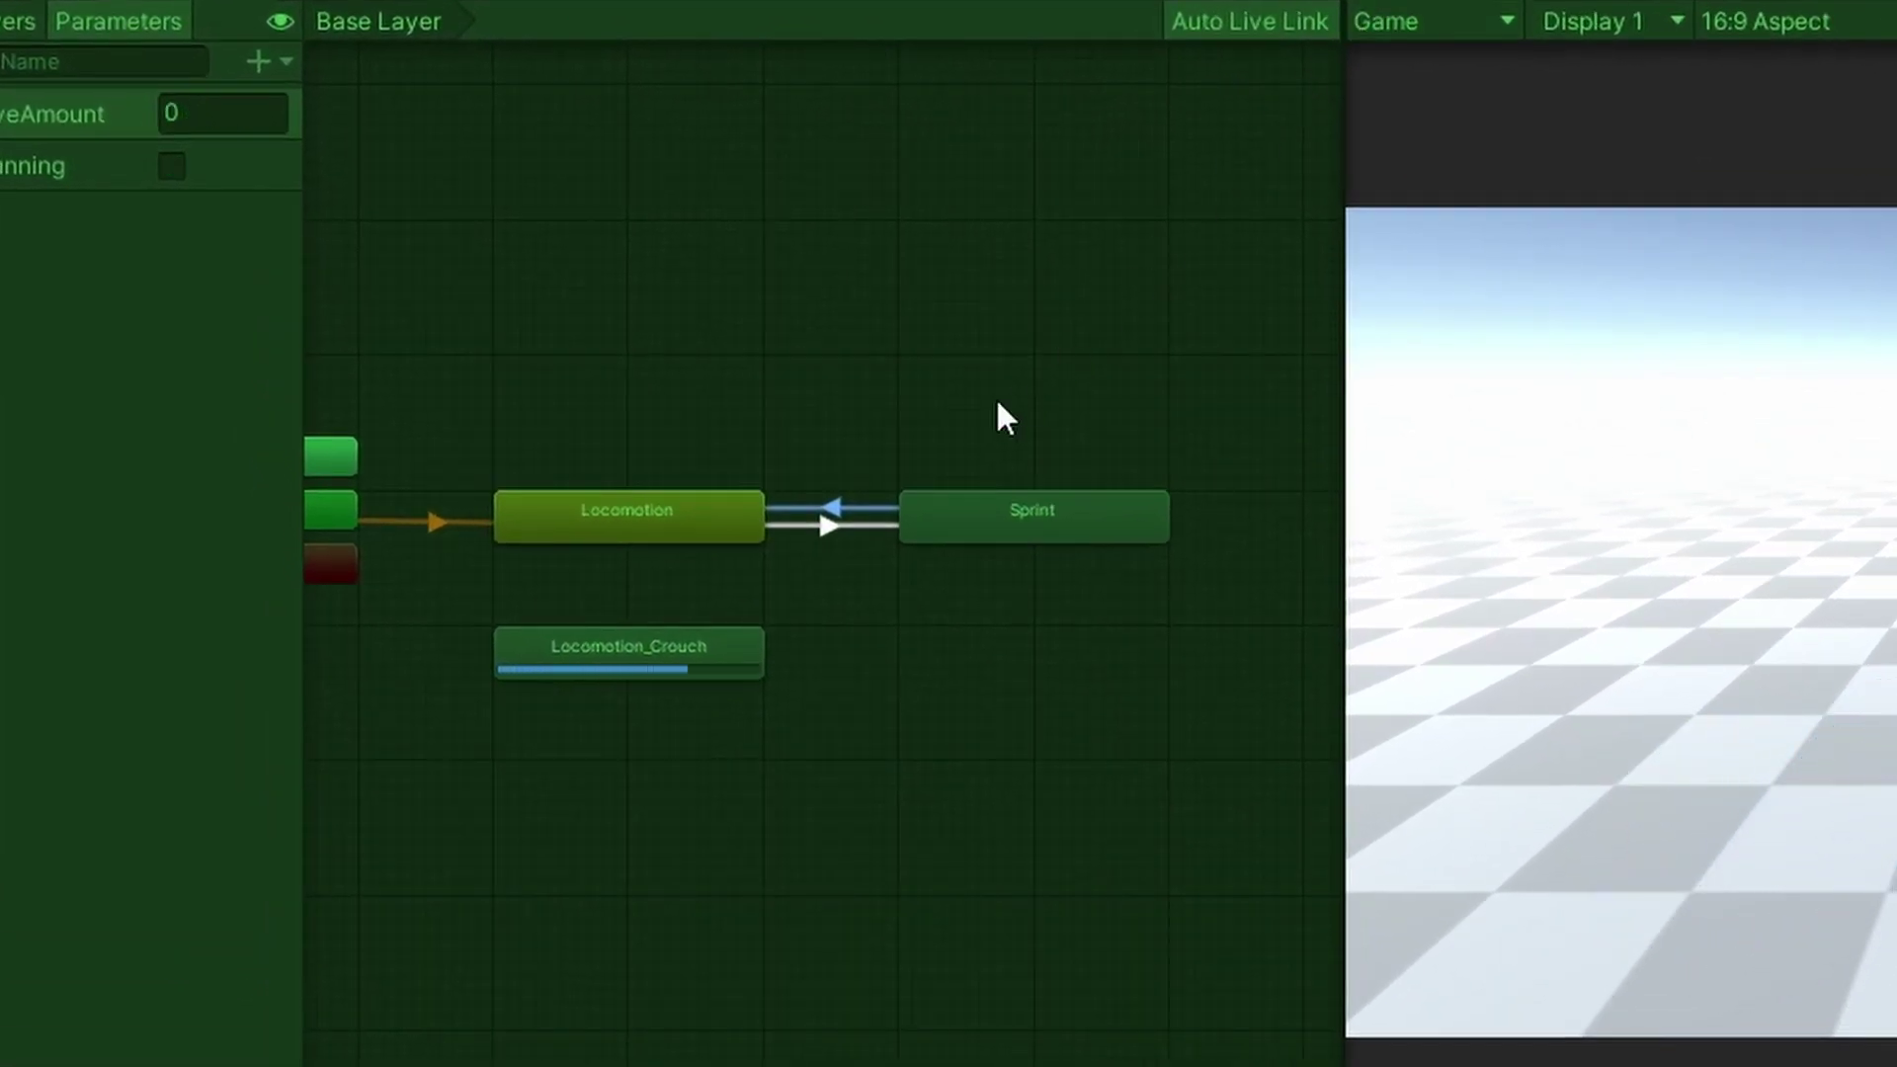
# Step: Create a transition from the Locomotion_Crouch state to Sprint in the Animator
pyautogui.rightClick(738, 638)
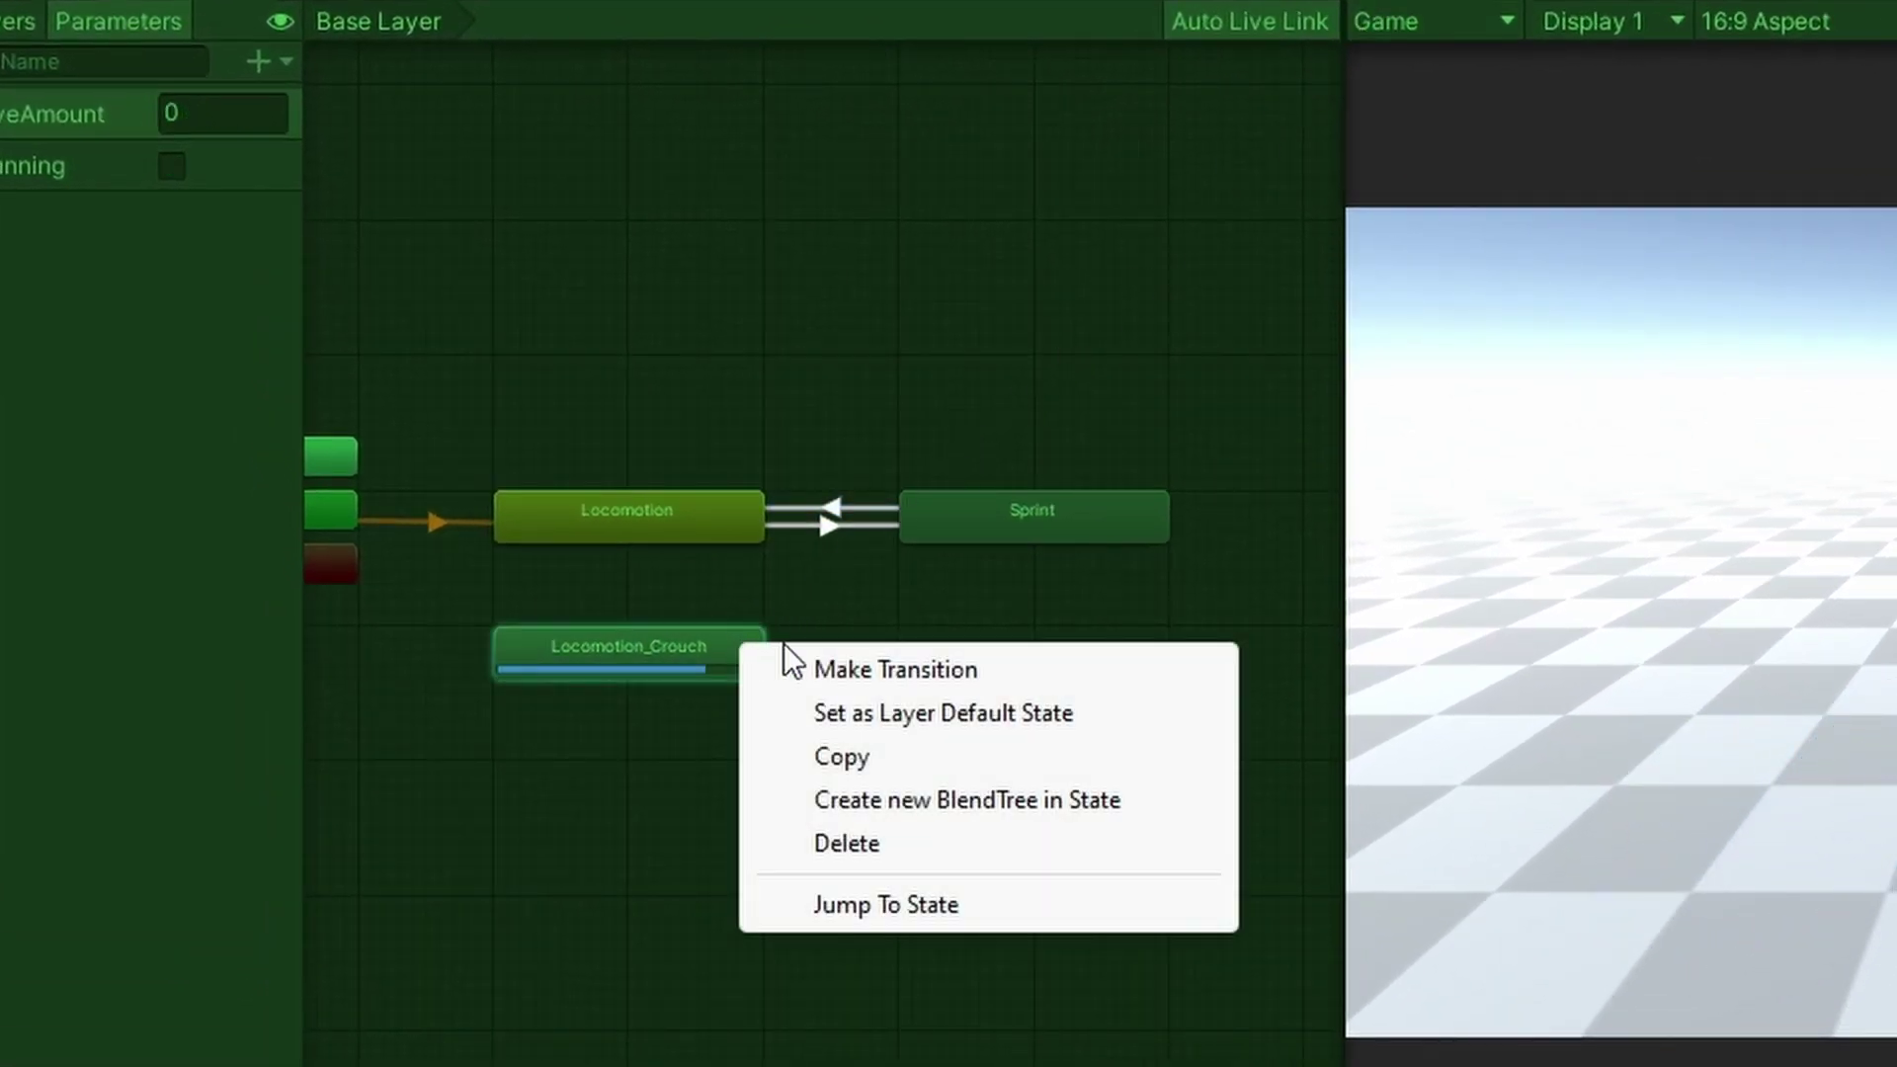
pyautogui.click(908, 666)
pyautogui.click(977, 531)
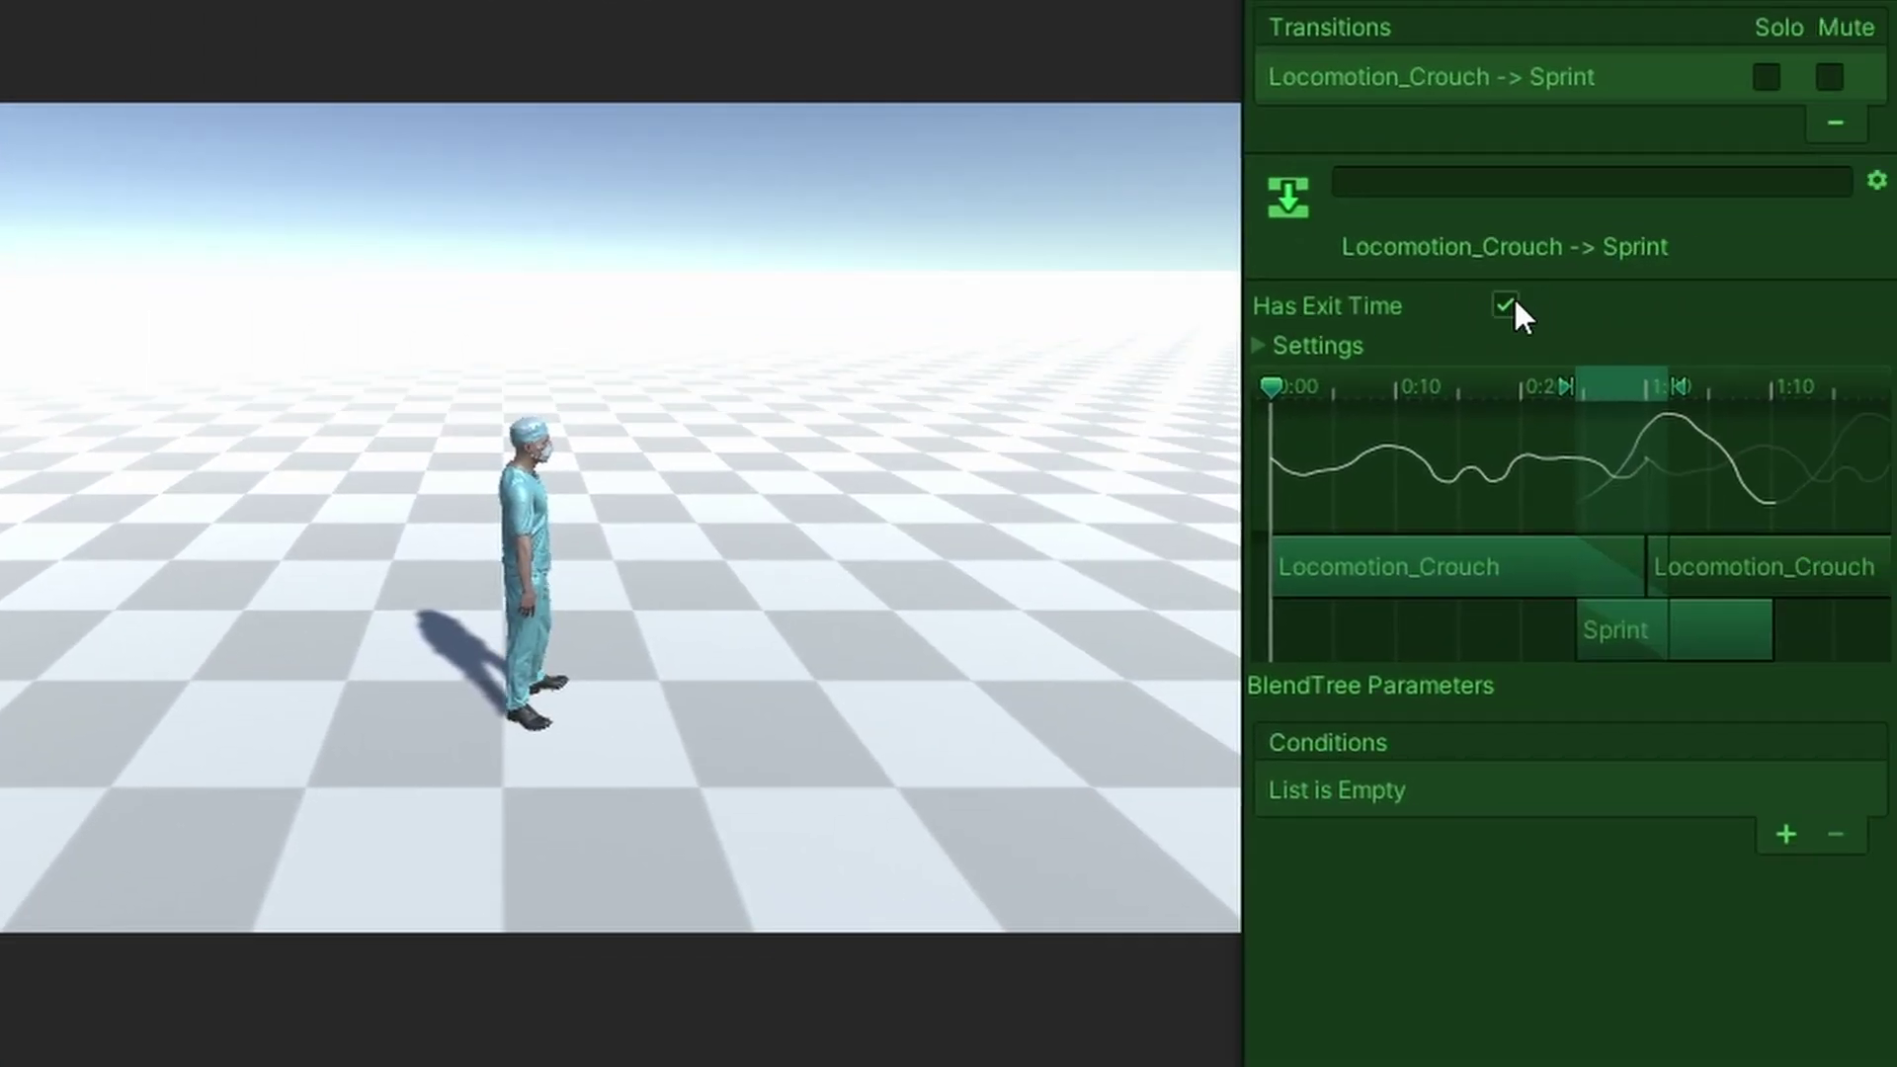
# Step: Turn off exit time on the Locomotion_Crouch to Sprint transition, add the condition IsRunning true, and stop the game
pyautogui.click(1505, 305)
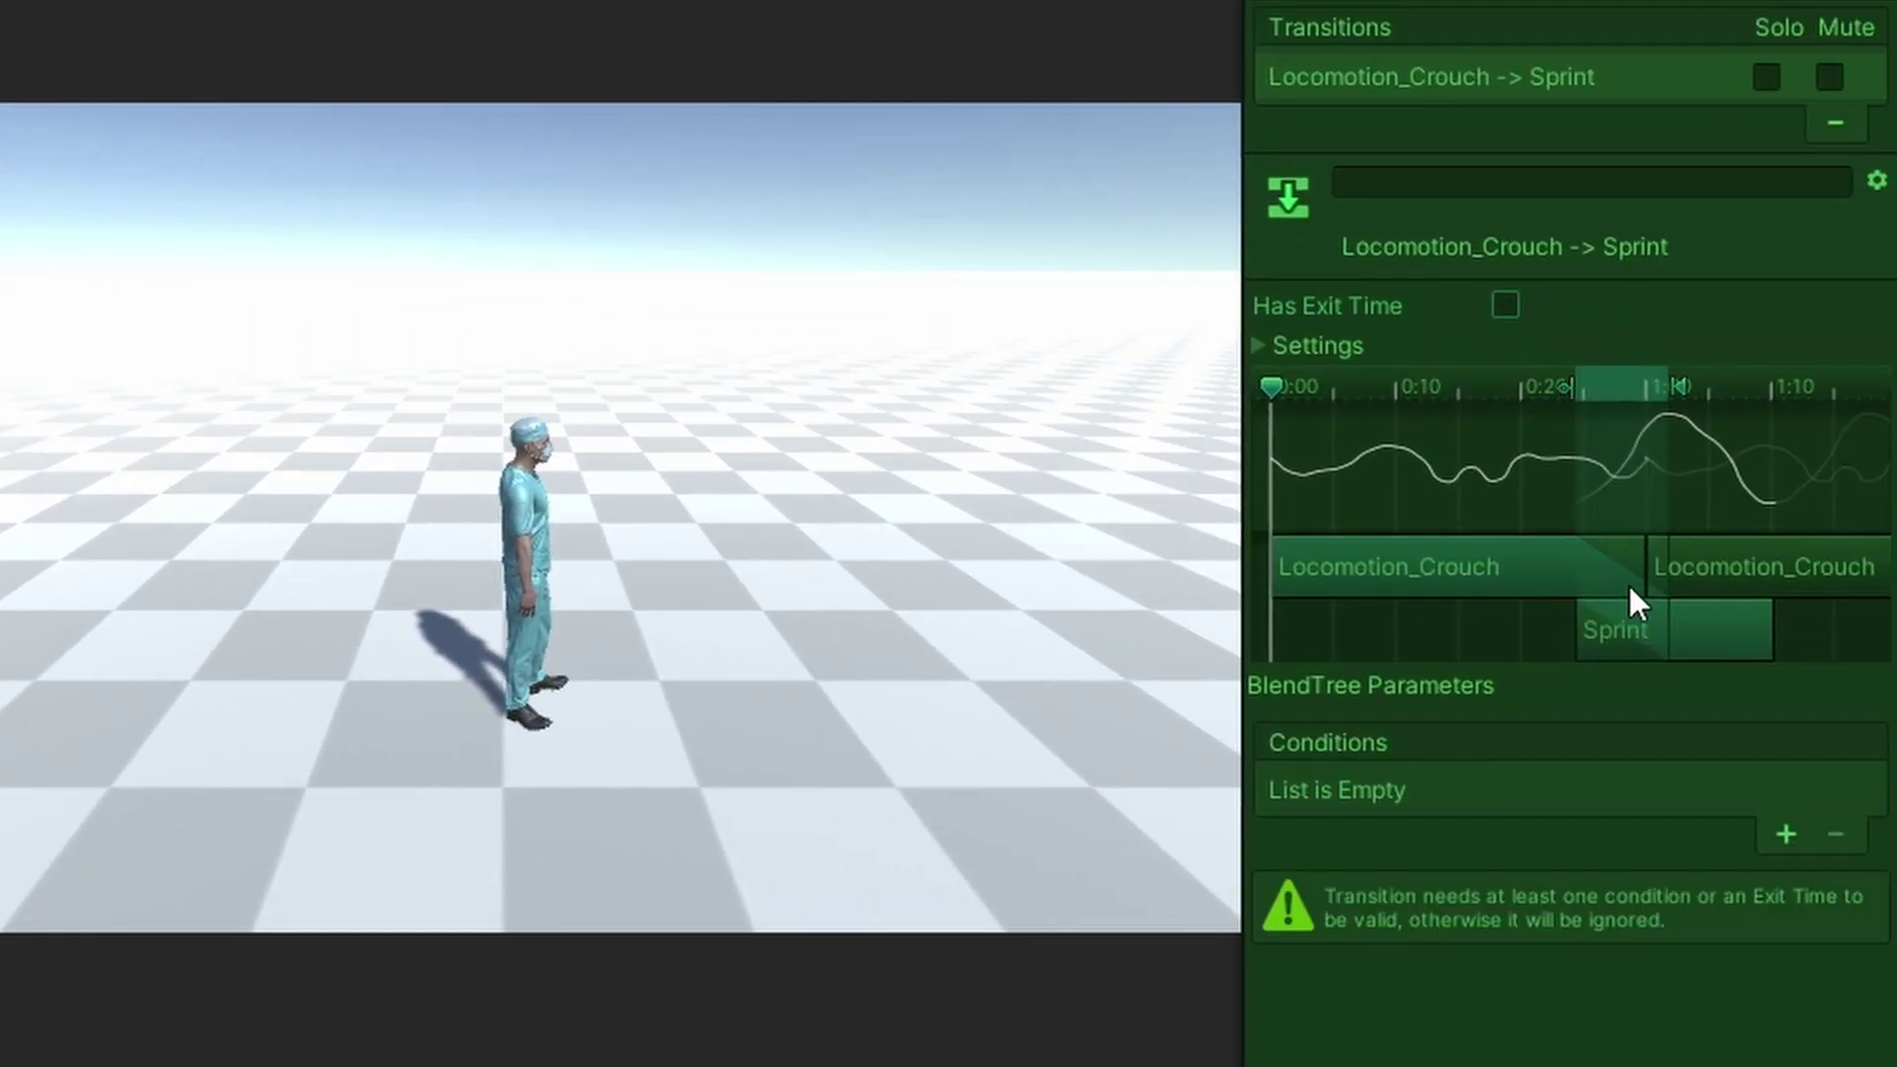
pyautogui.click(1784, 835)
pyautogui.click(1478, 792)
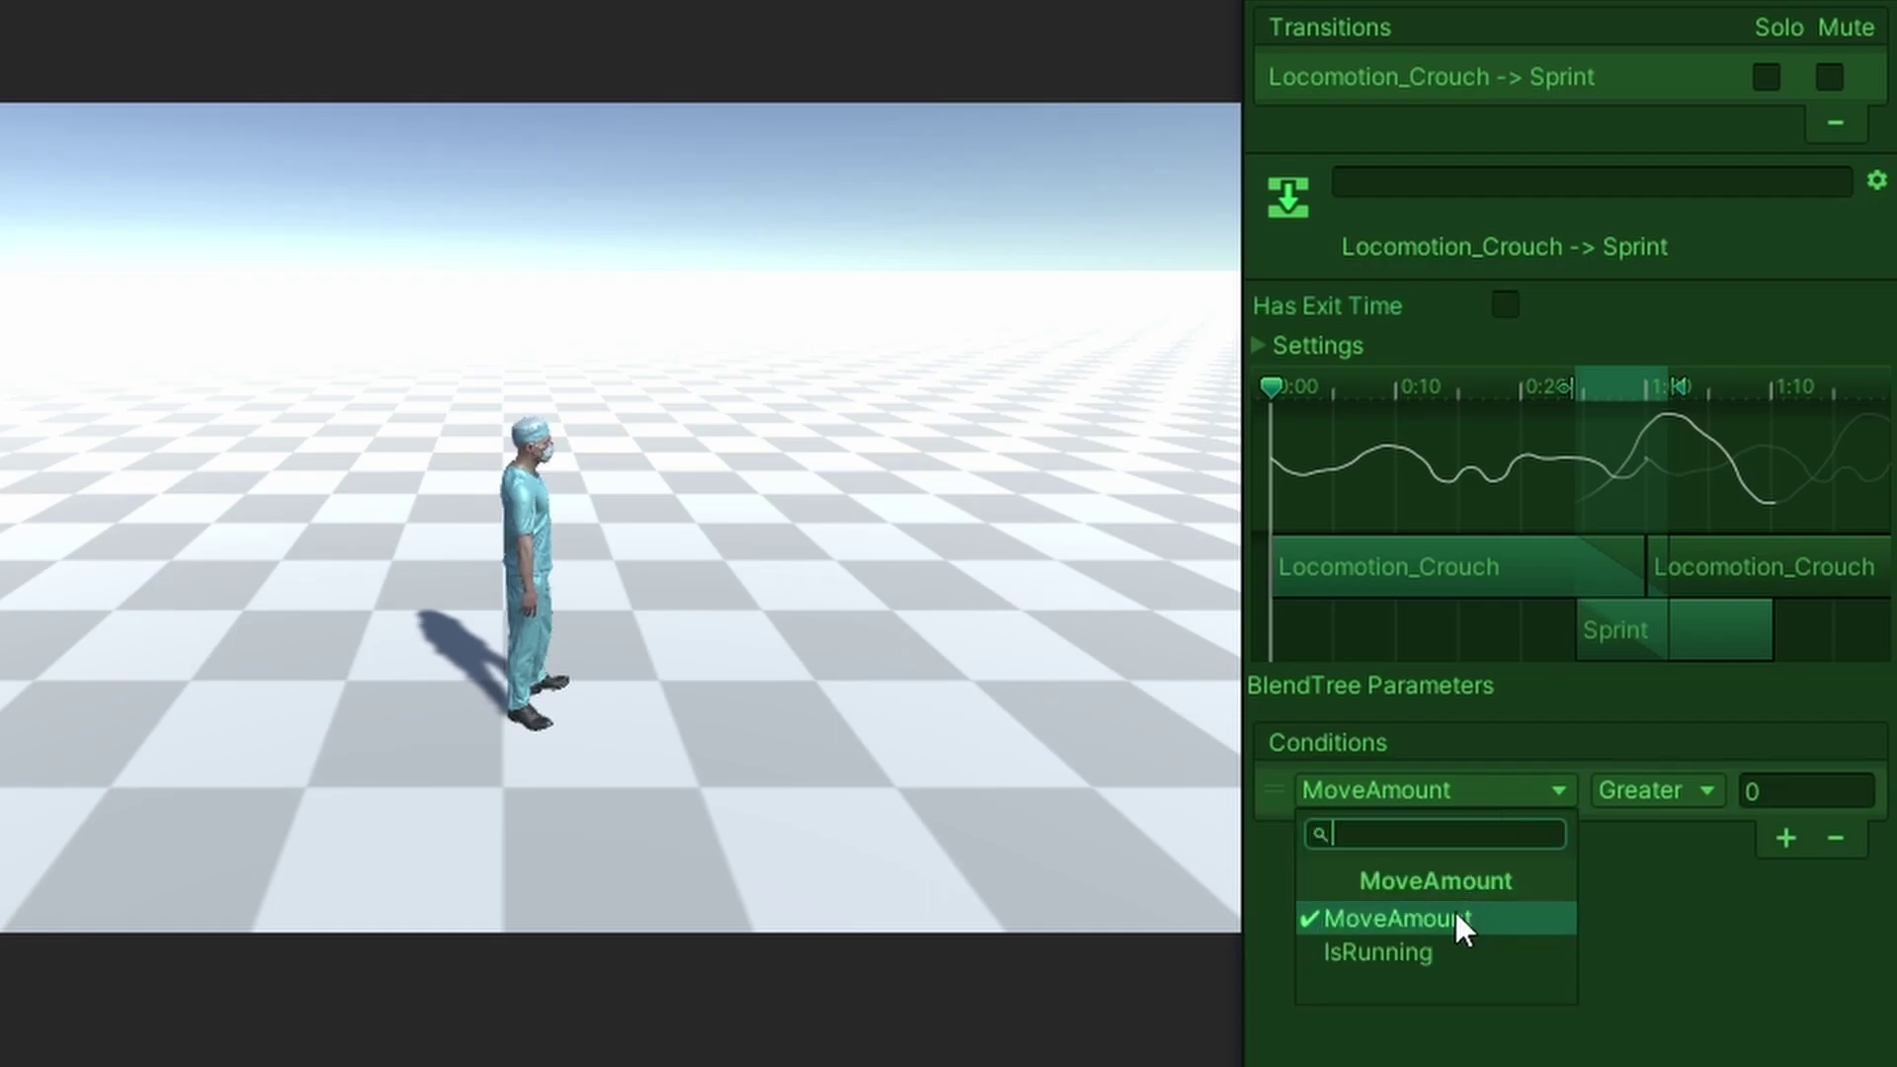
pyautogui.click(1439, 949)
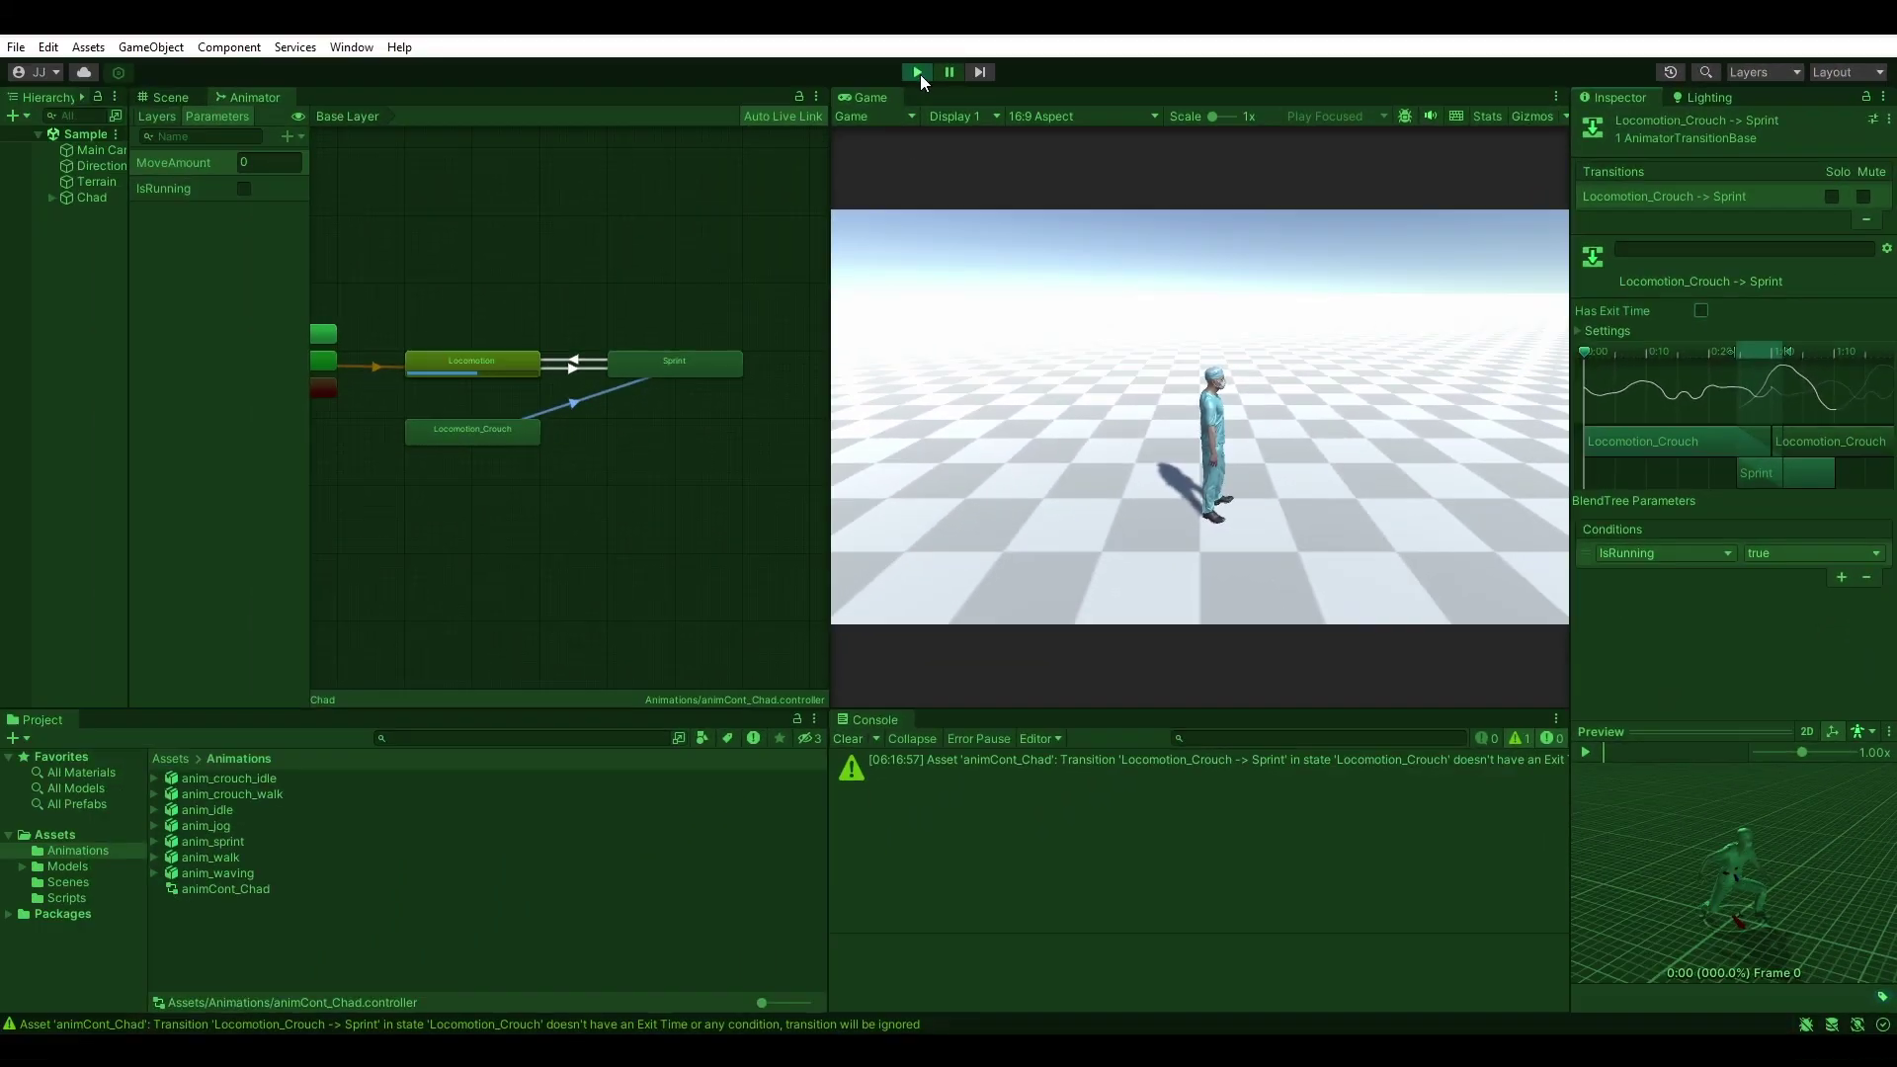
pyautogui.click(917, 72)
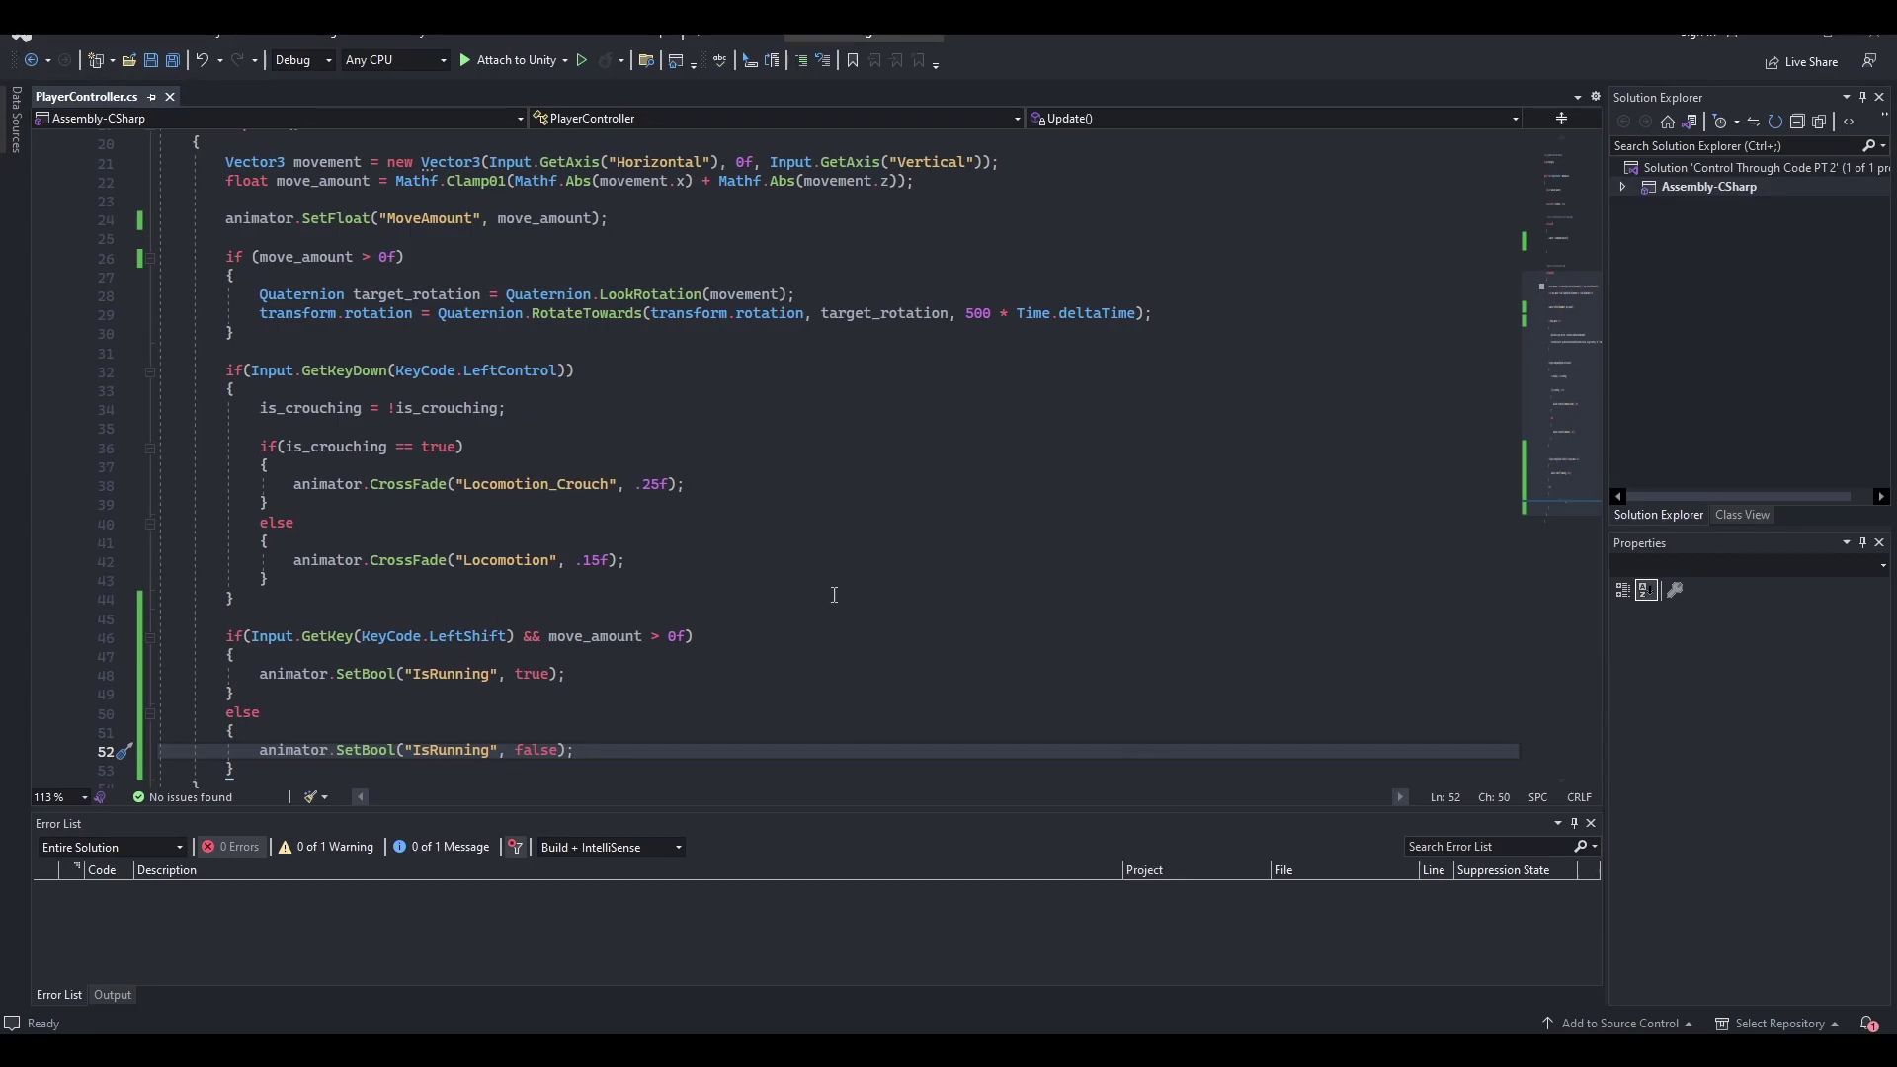
# Step: In PlayerController.cs in Visual Studio, add is_crouching = false; below the SetBool("IsRunning", true) line
pyautogui.scroll(-3, 834, 594)
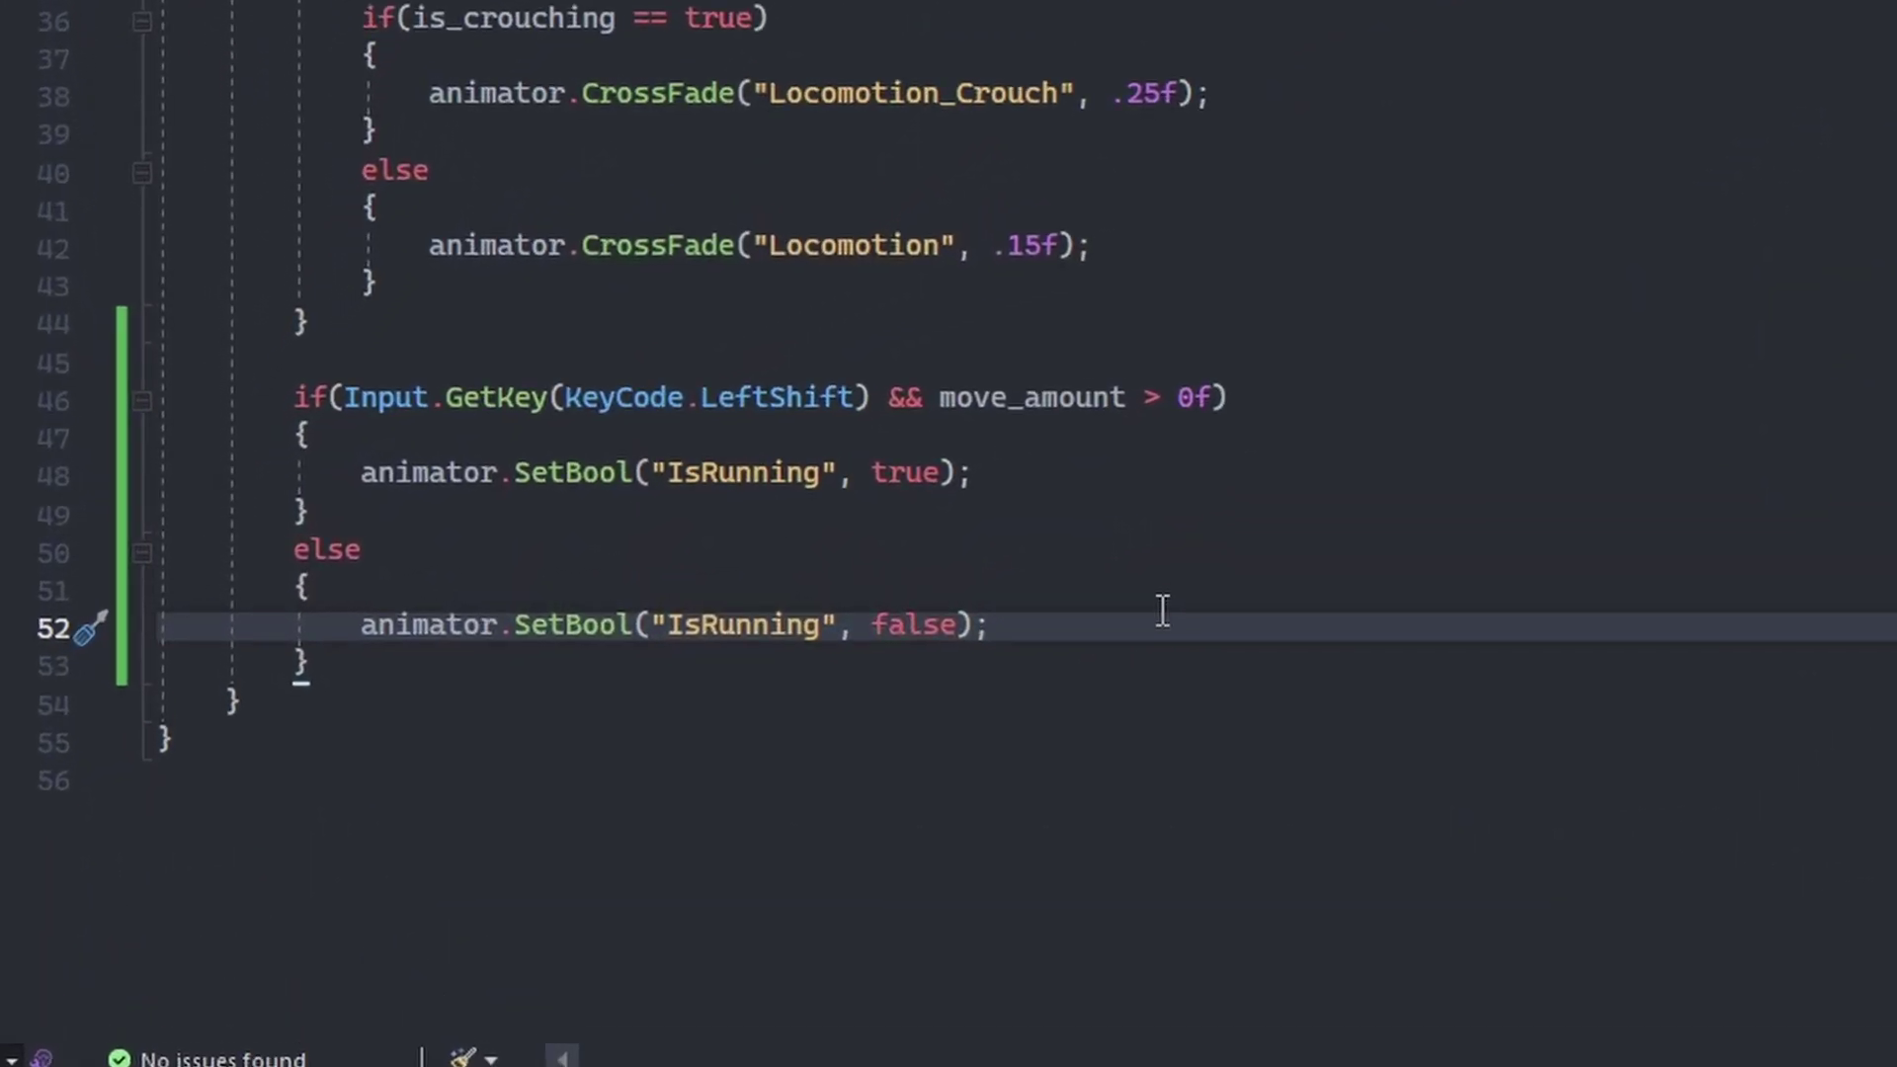
pyautogui.click(1045, 469)
pyautogui.press('Return')
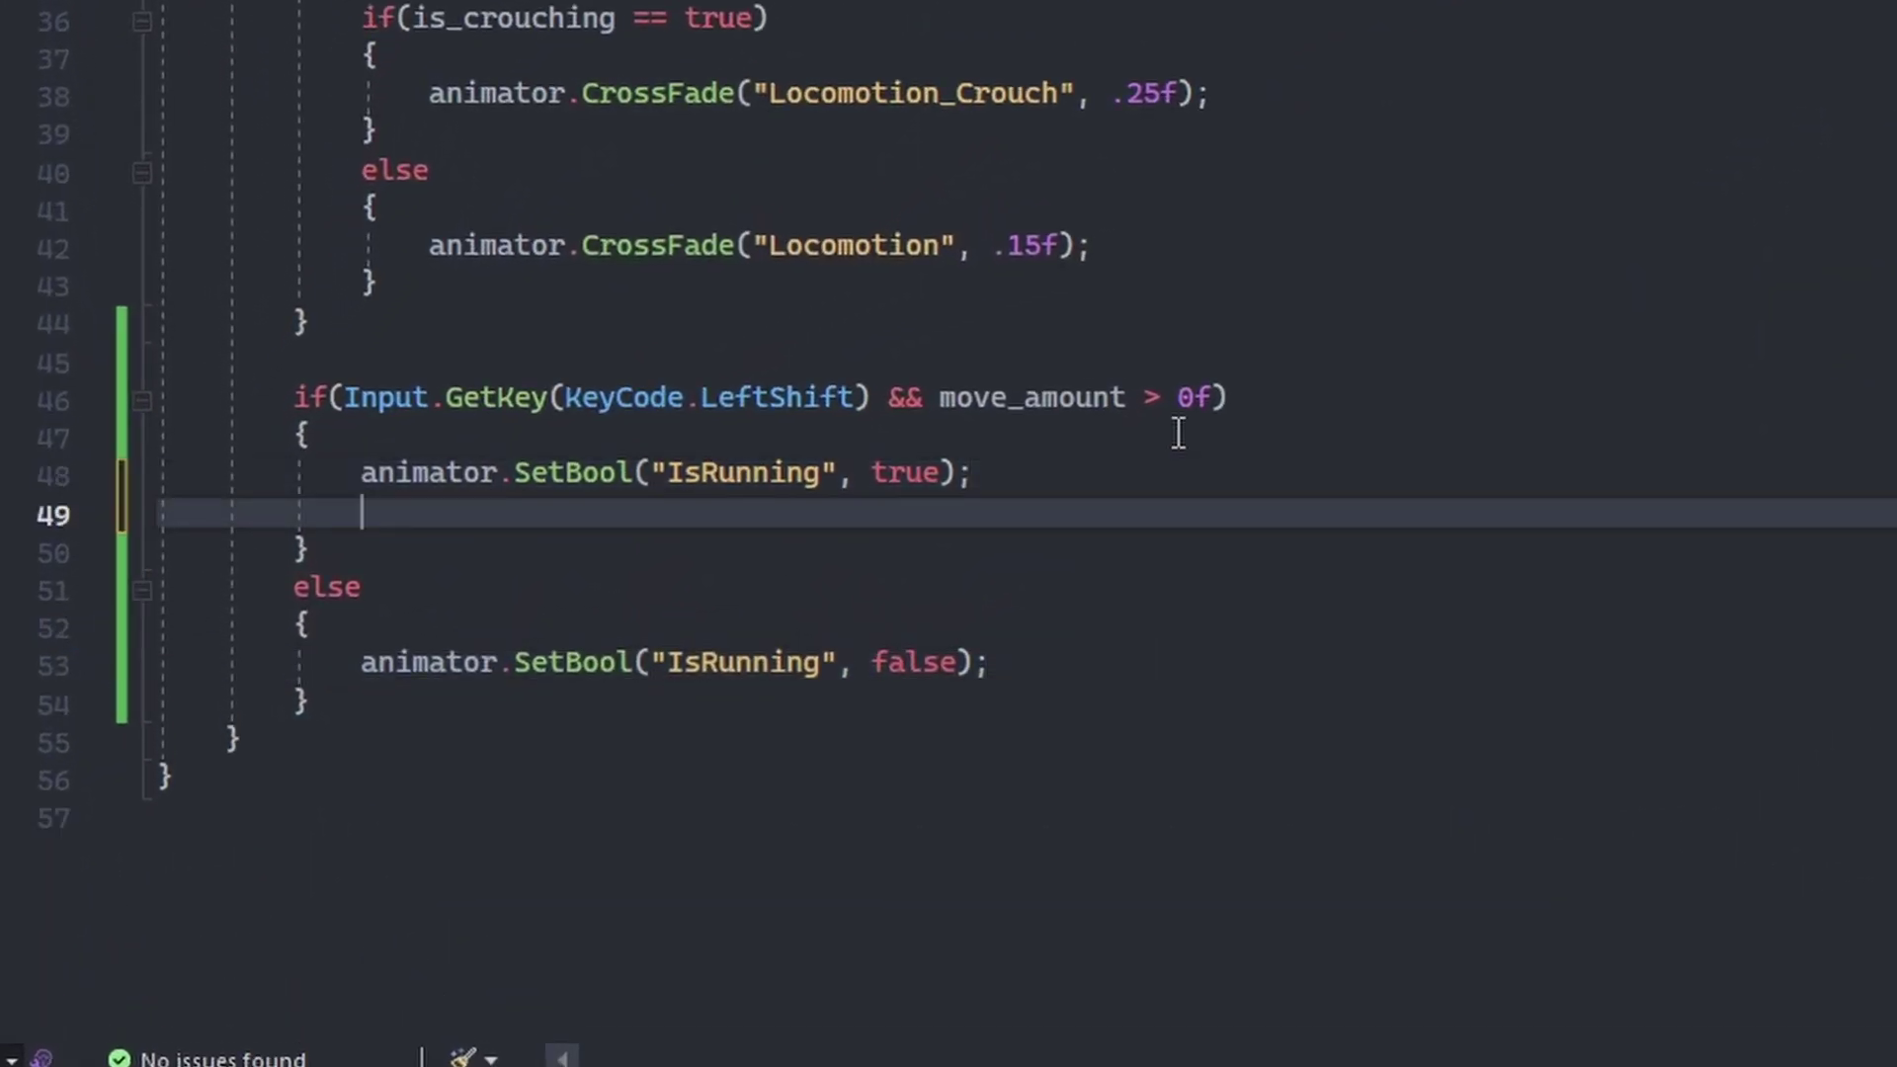
pyautogui.write('is_crouching = f')
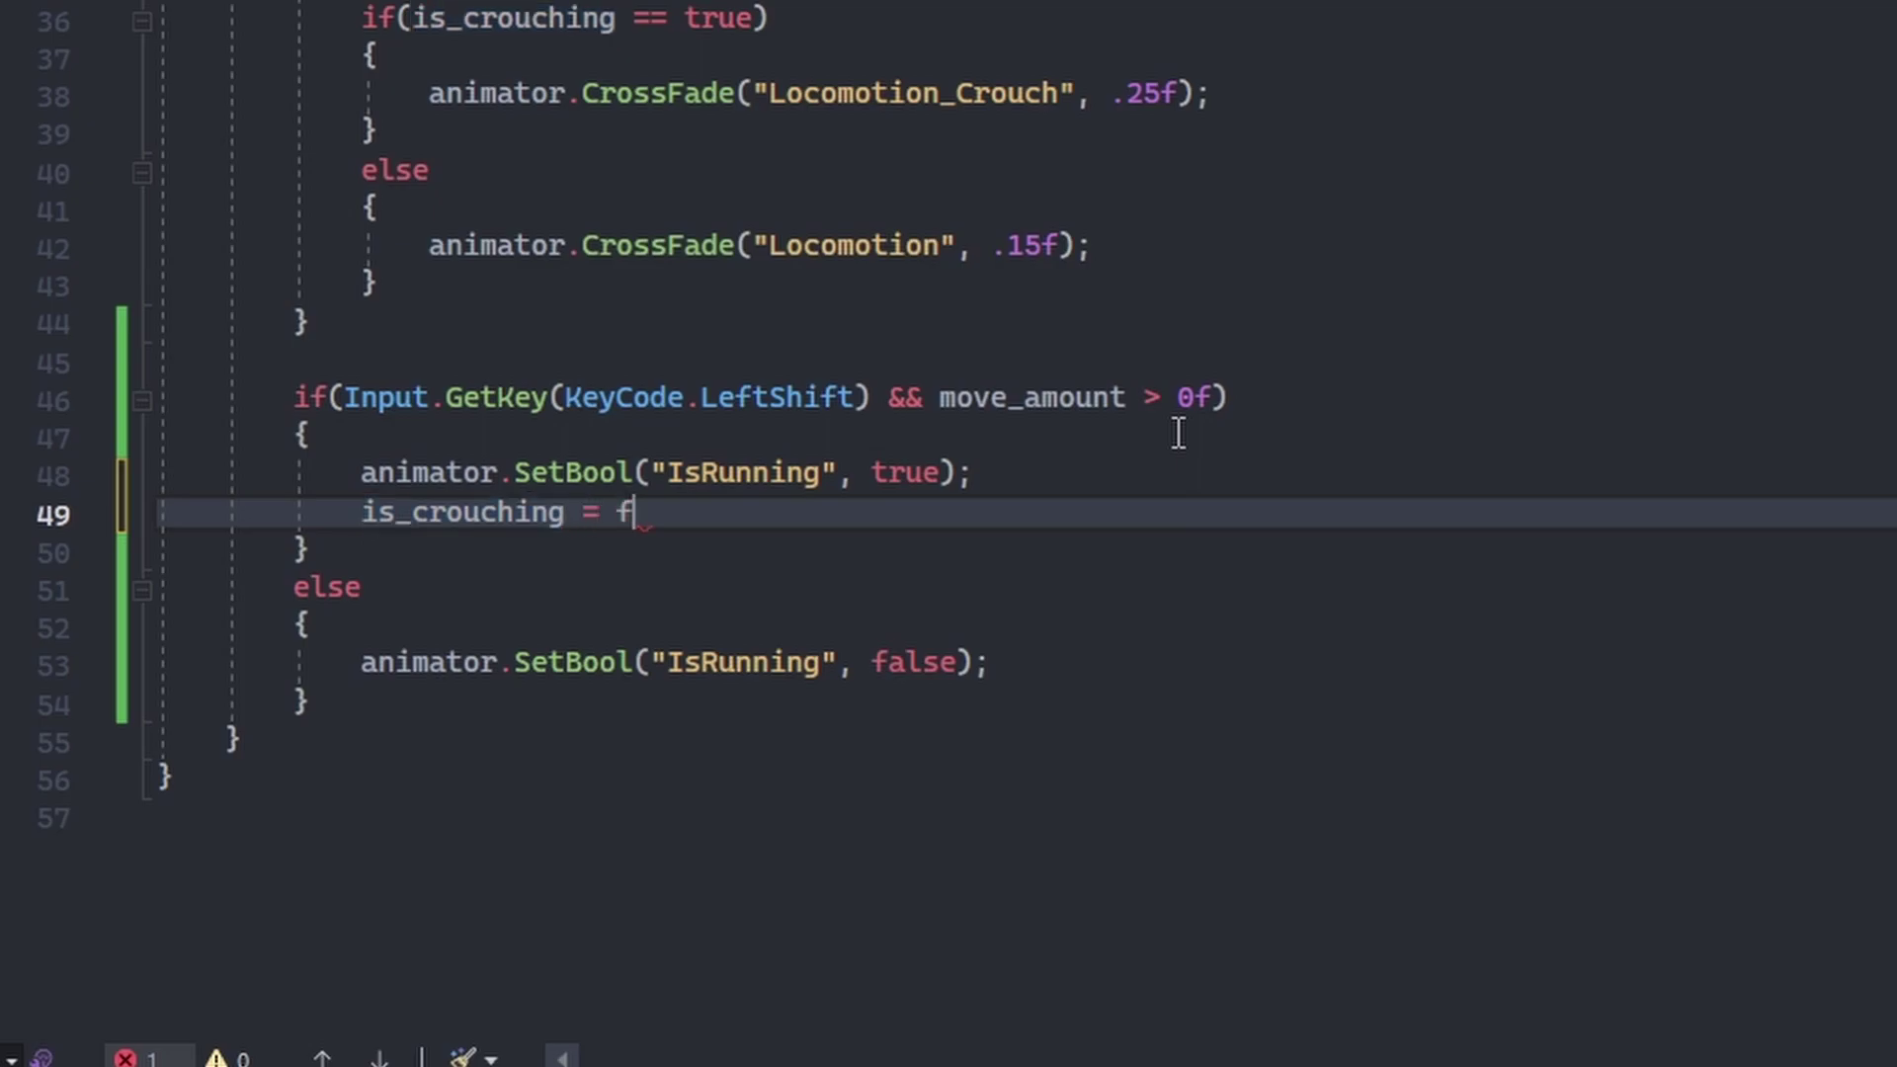
pyautogui.write('alse;')
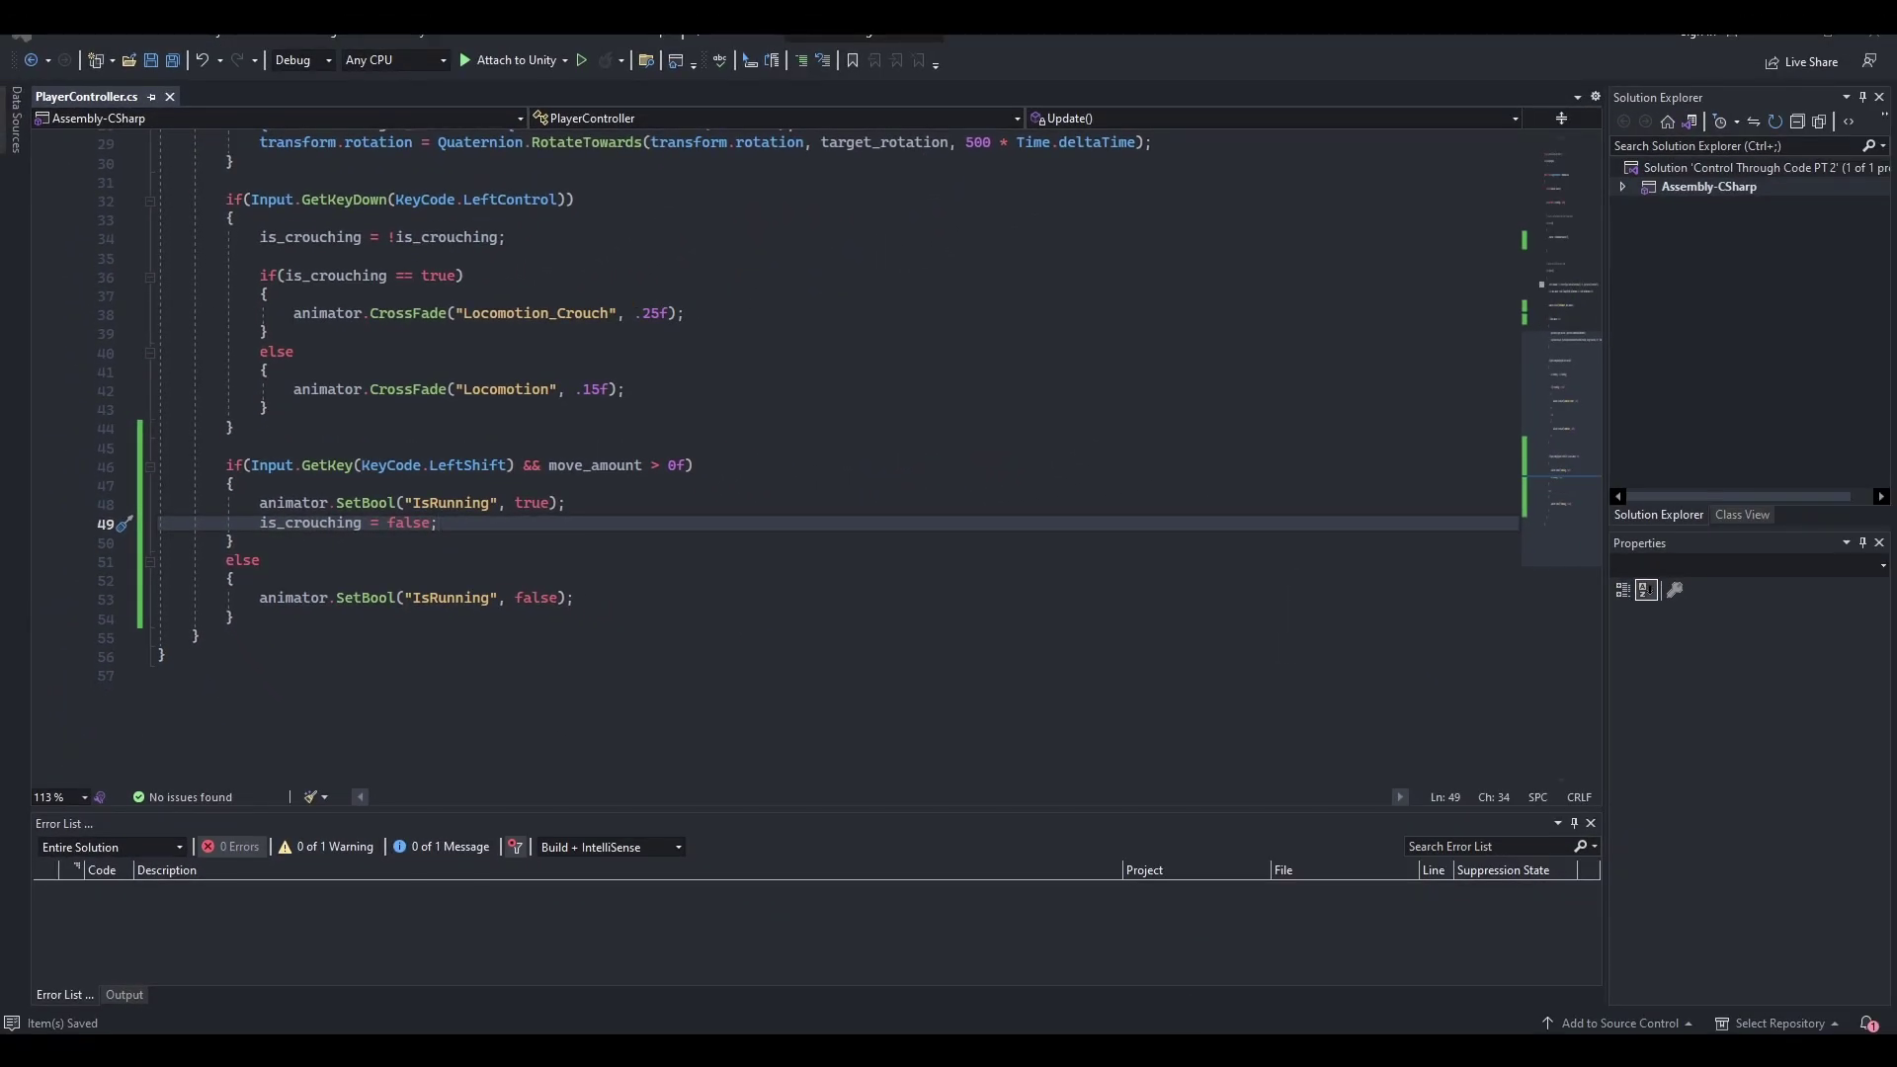
# Step: Switch to Unity and run the game to test sprinting out of the crouched state
pyautogui.click(1176, 1049)
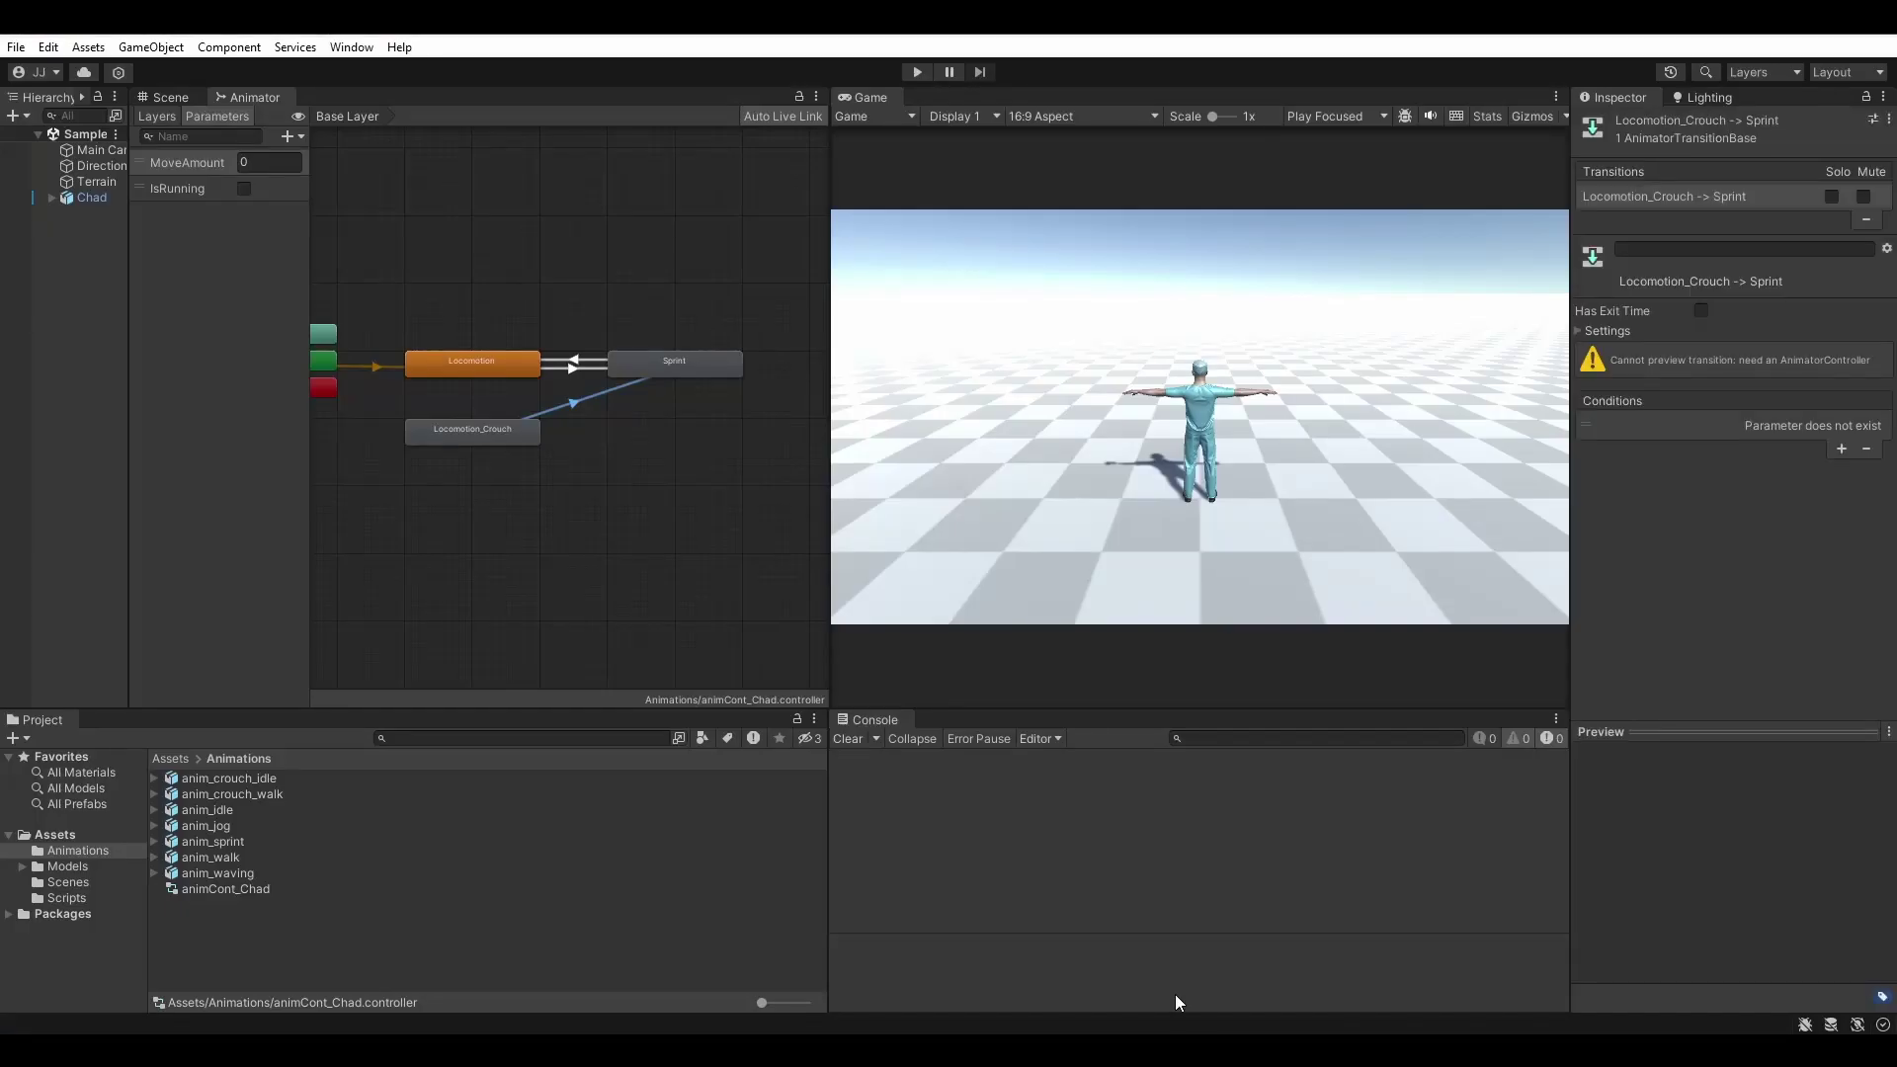
pyautogui.click(919, 71)
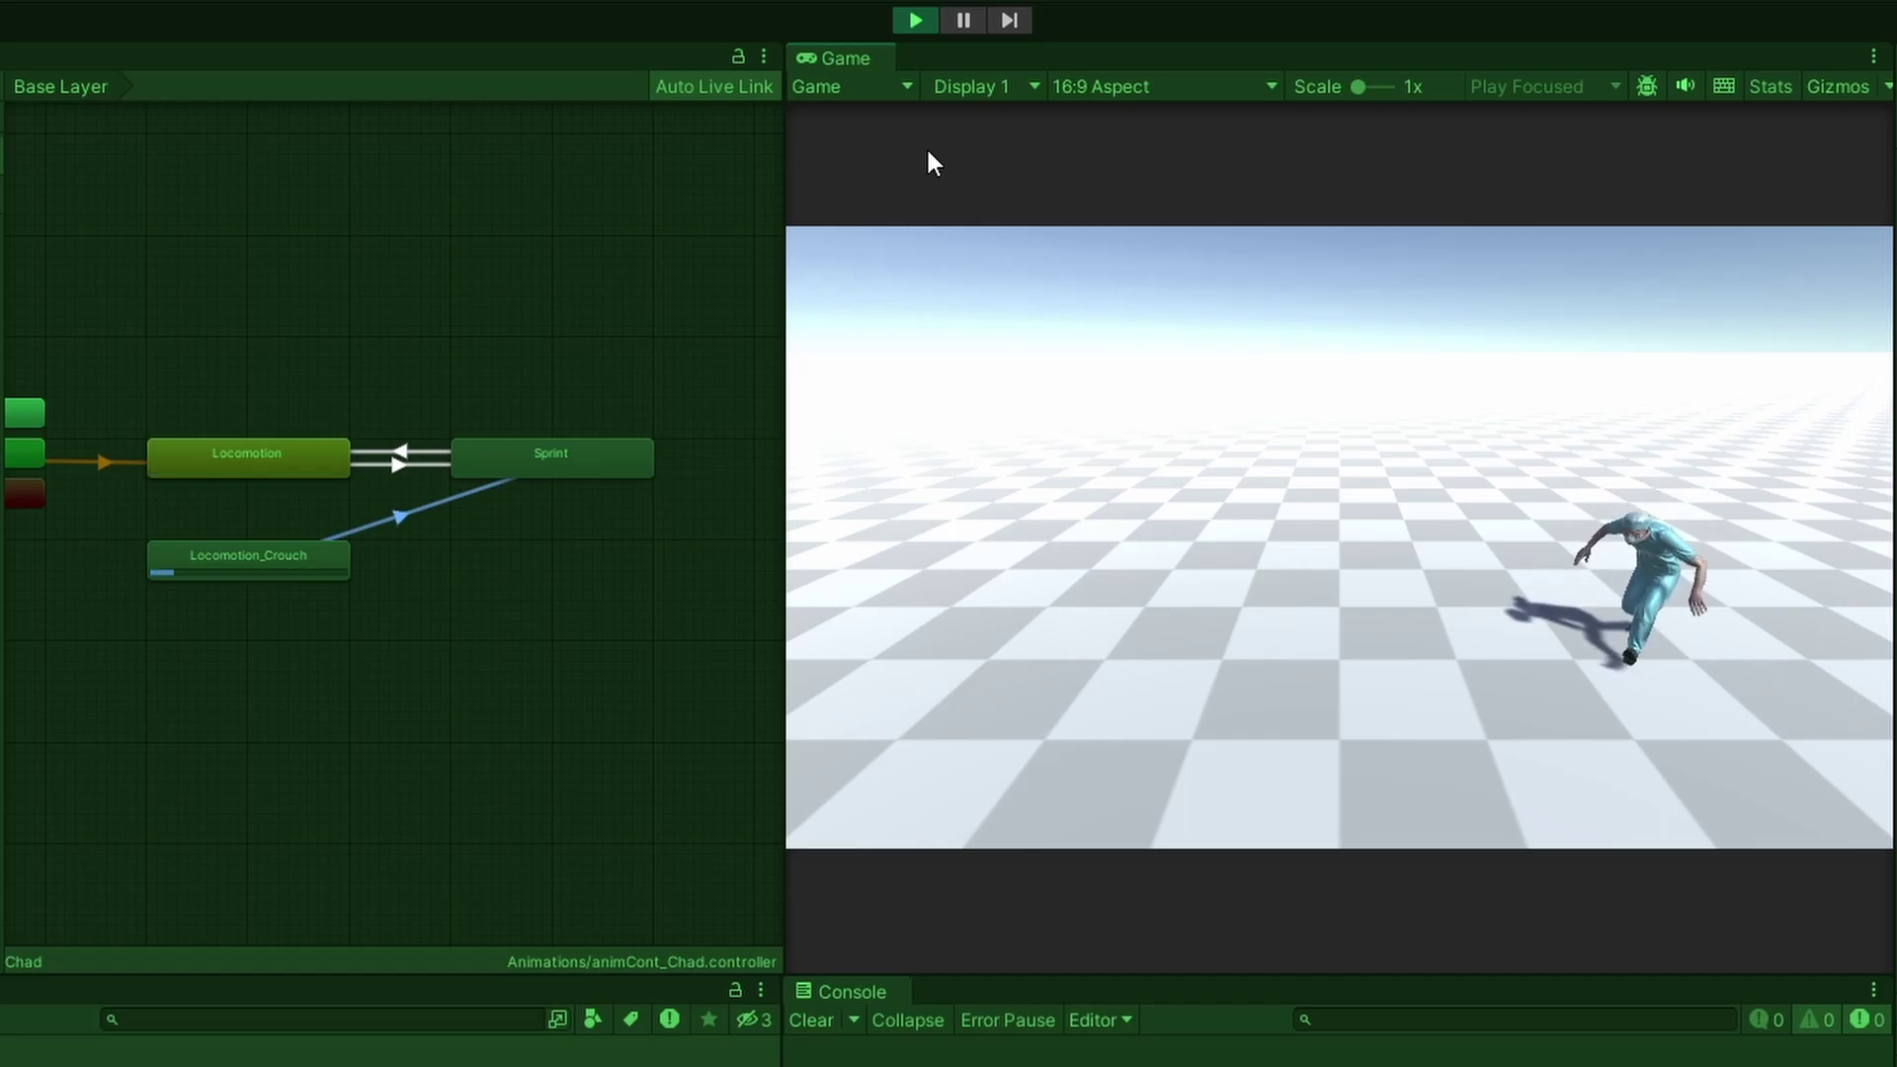
pyautogui.press('shift')
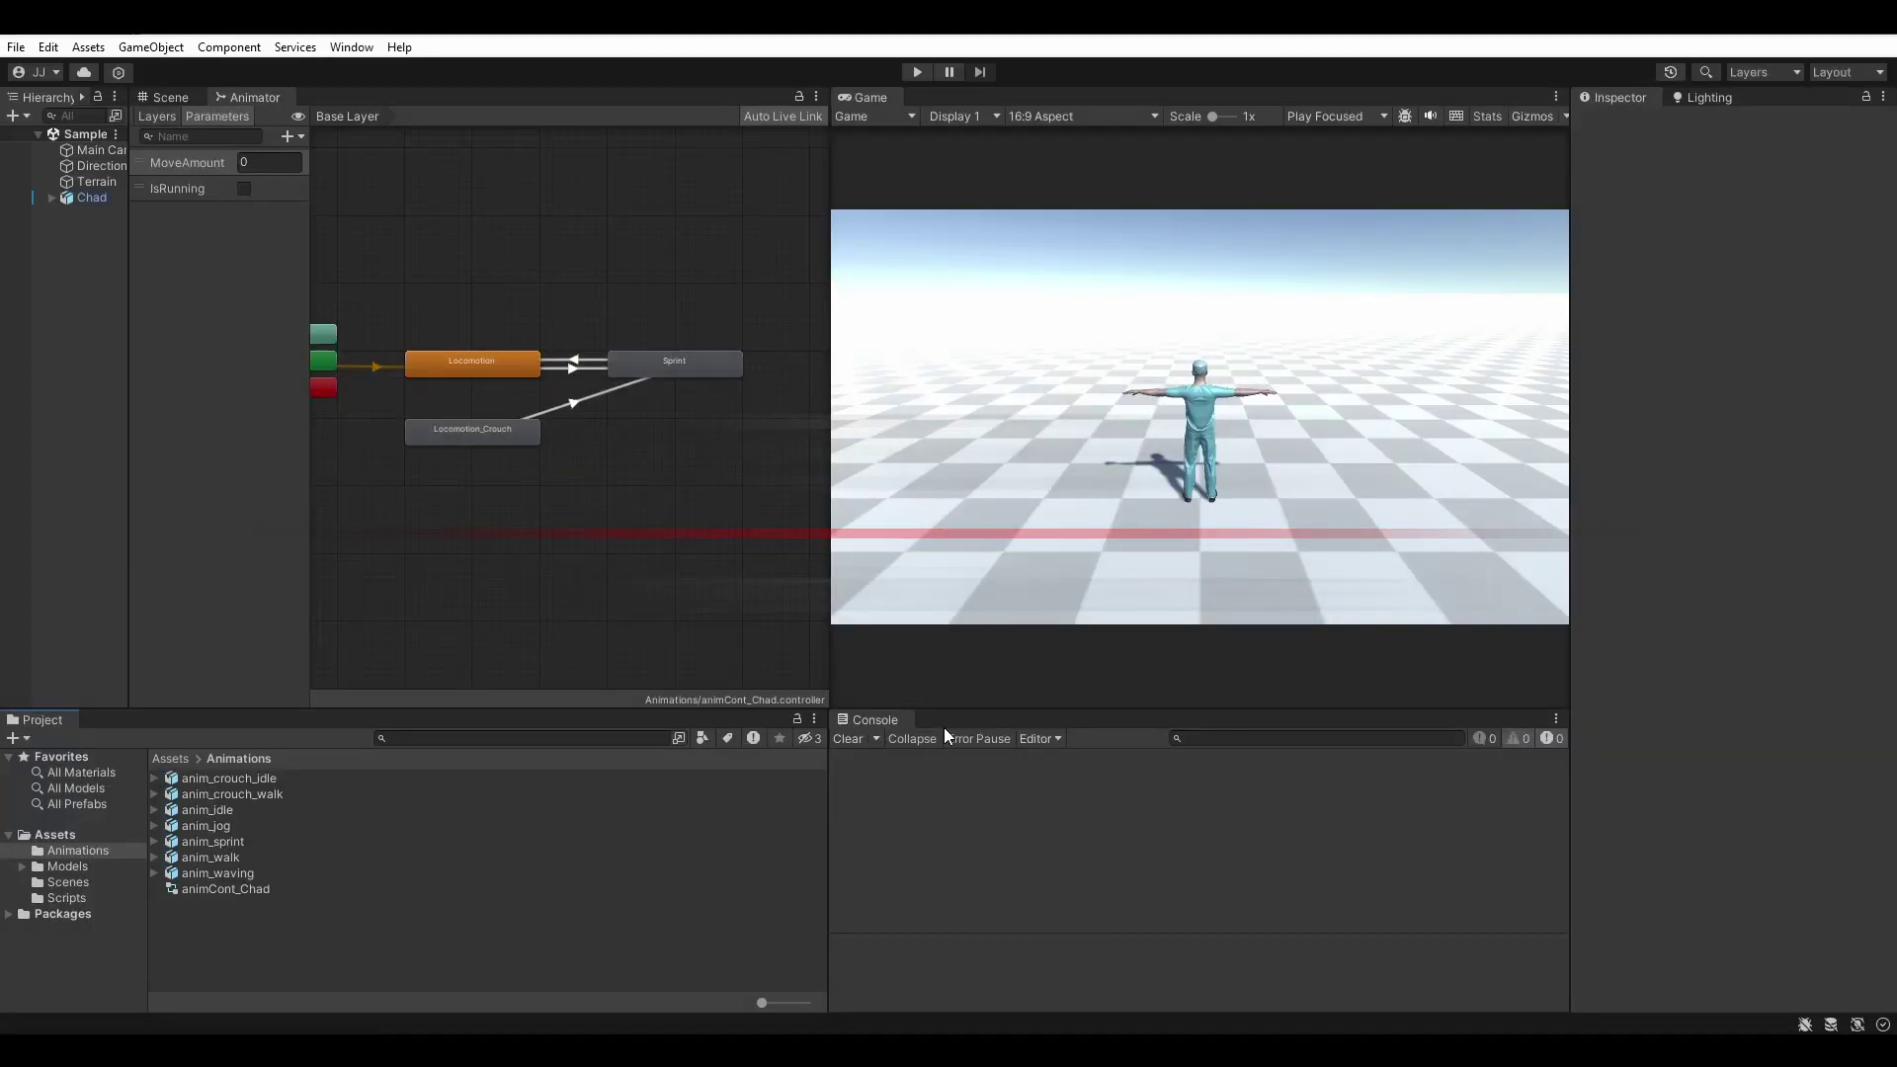
# Step: Run the game again, moving the character and repeatedly toggling crouch to check the animation changes
pyautogui.click(916, 72)
pyautogui.press('s')
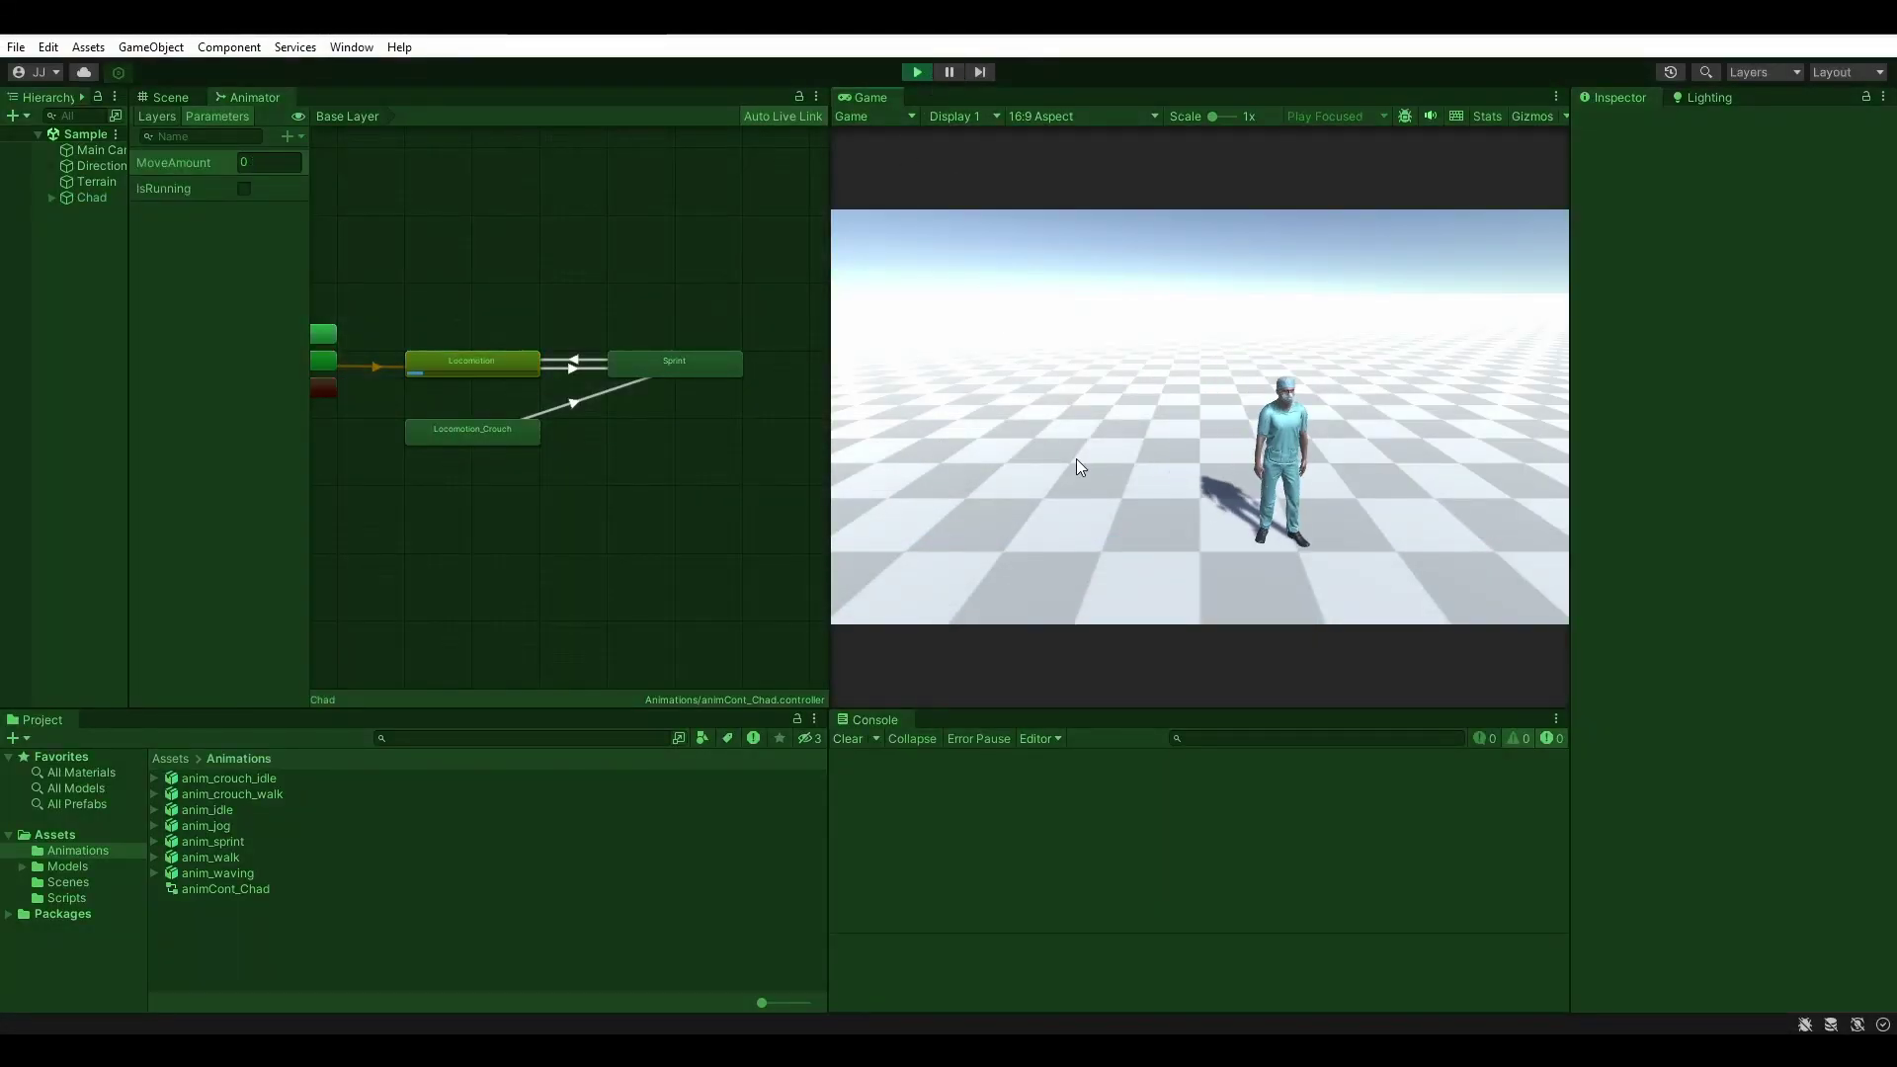
pyautogui.press('c')
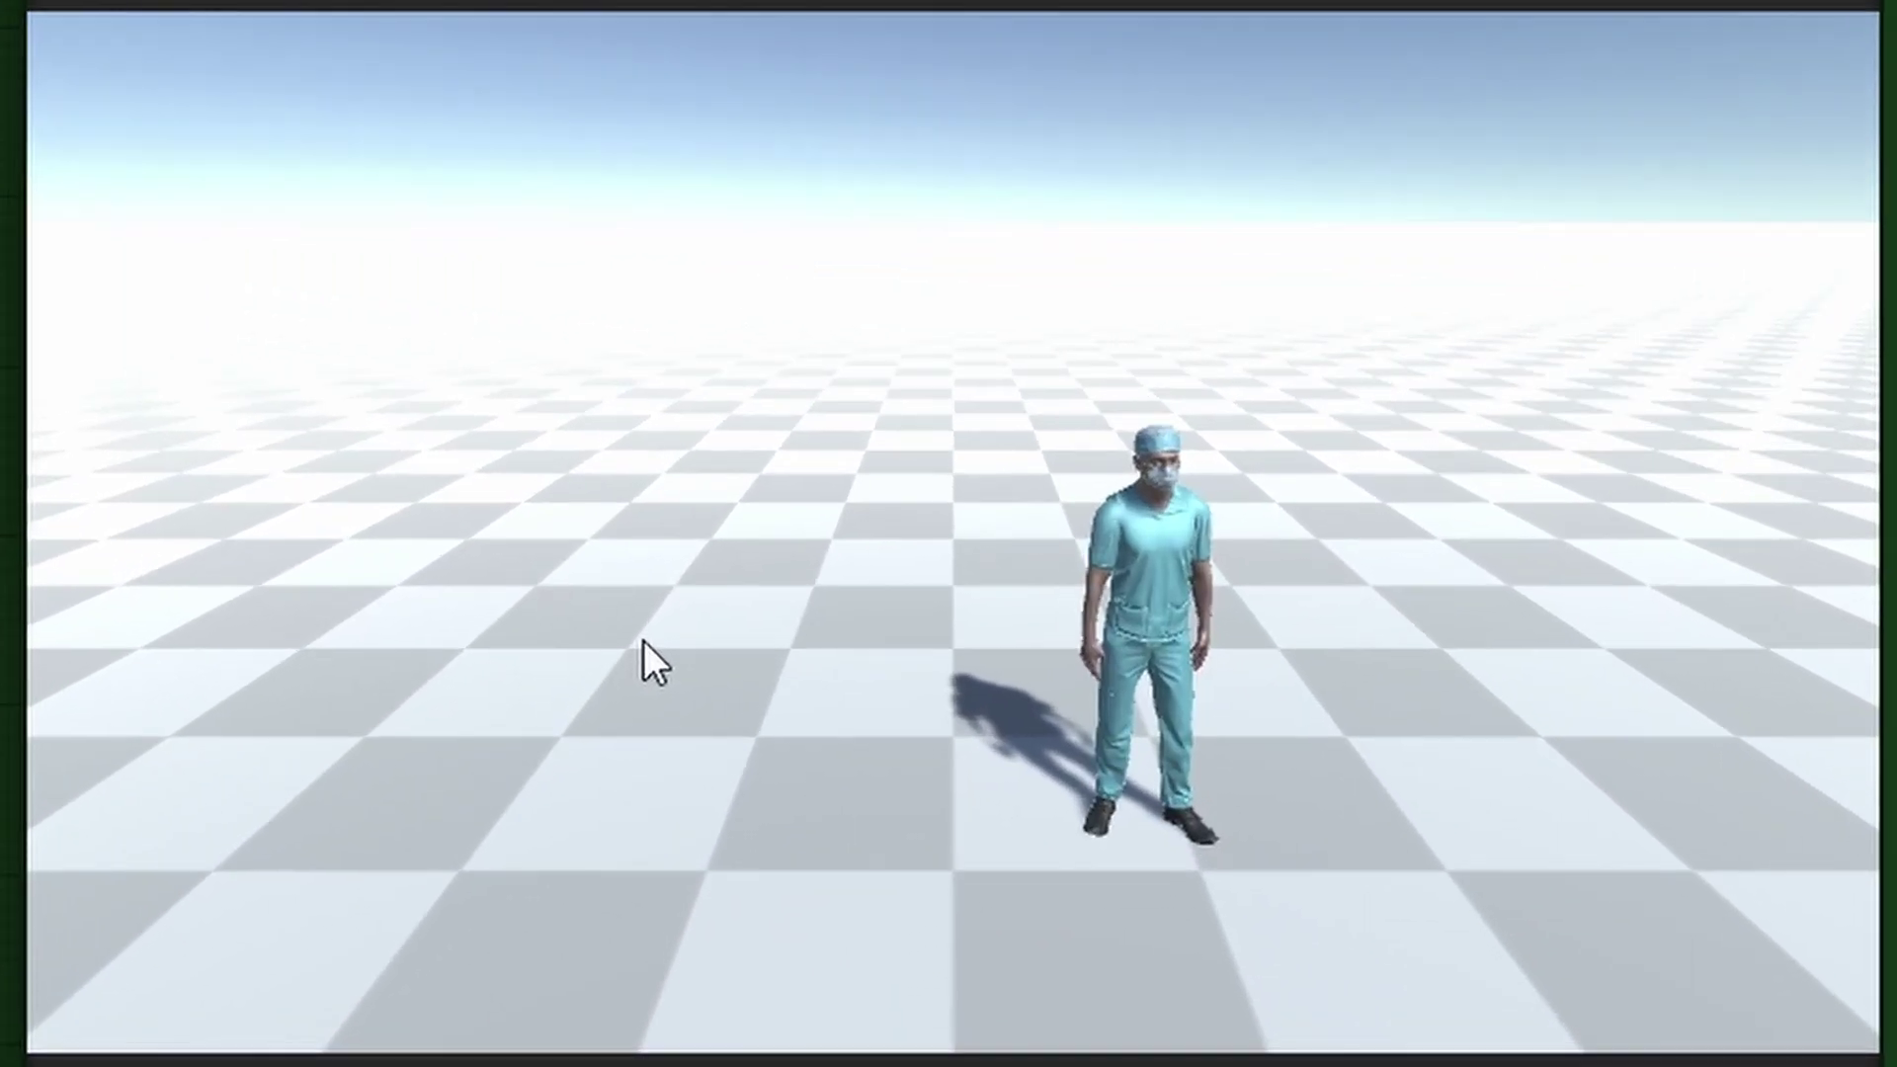
pyautogui.press('a')
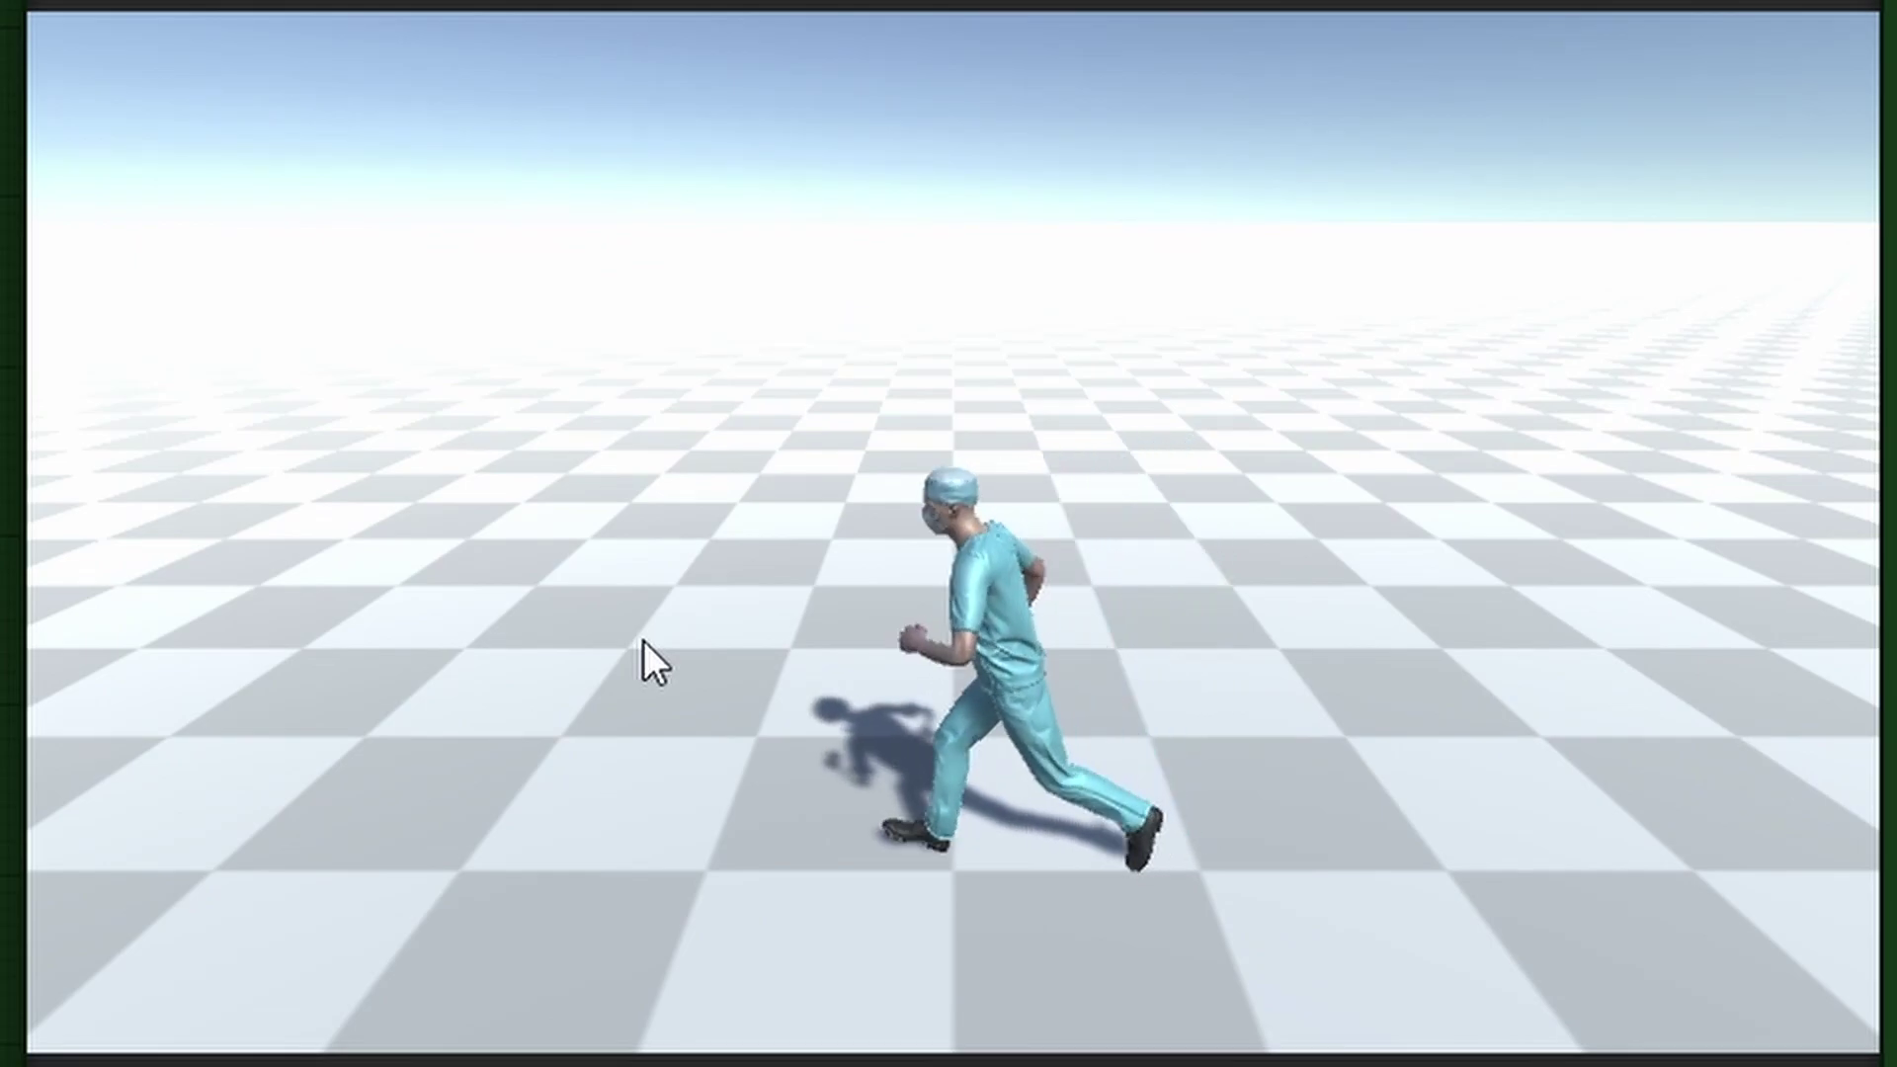
pyautogui.press('c')
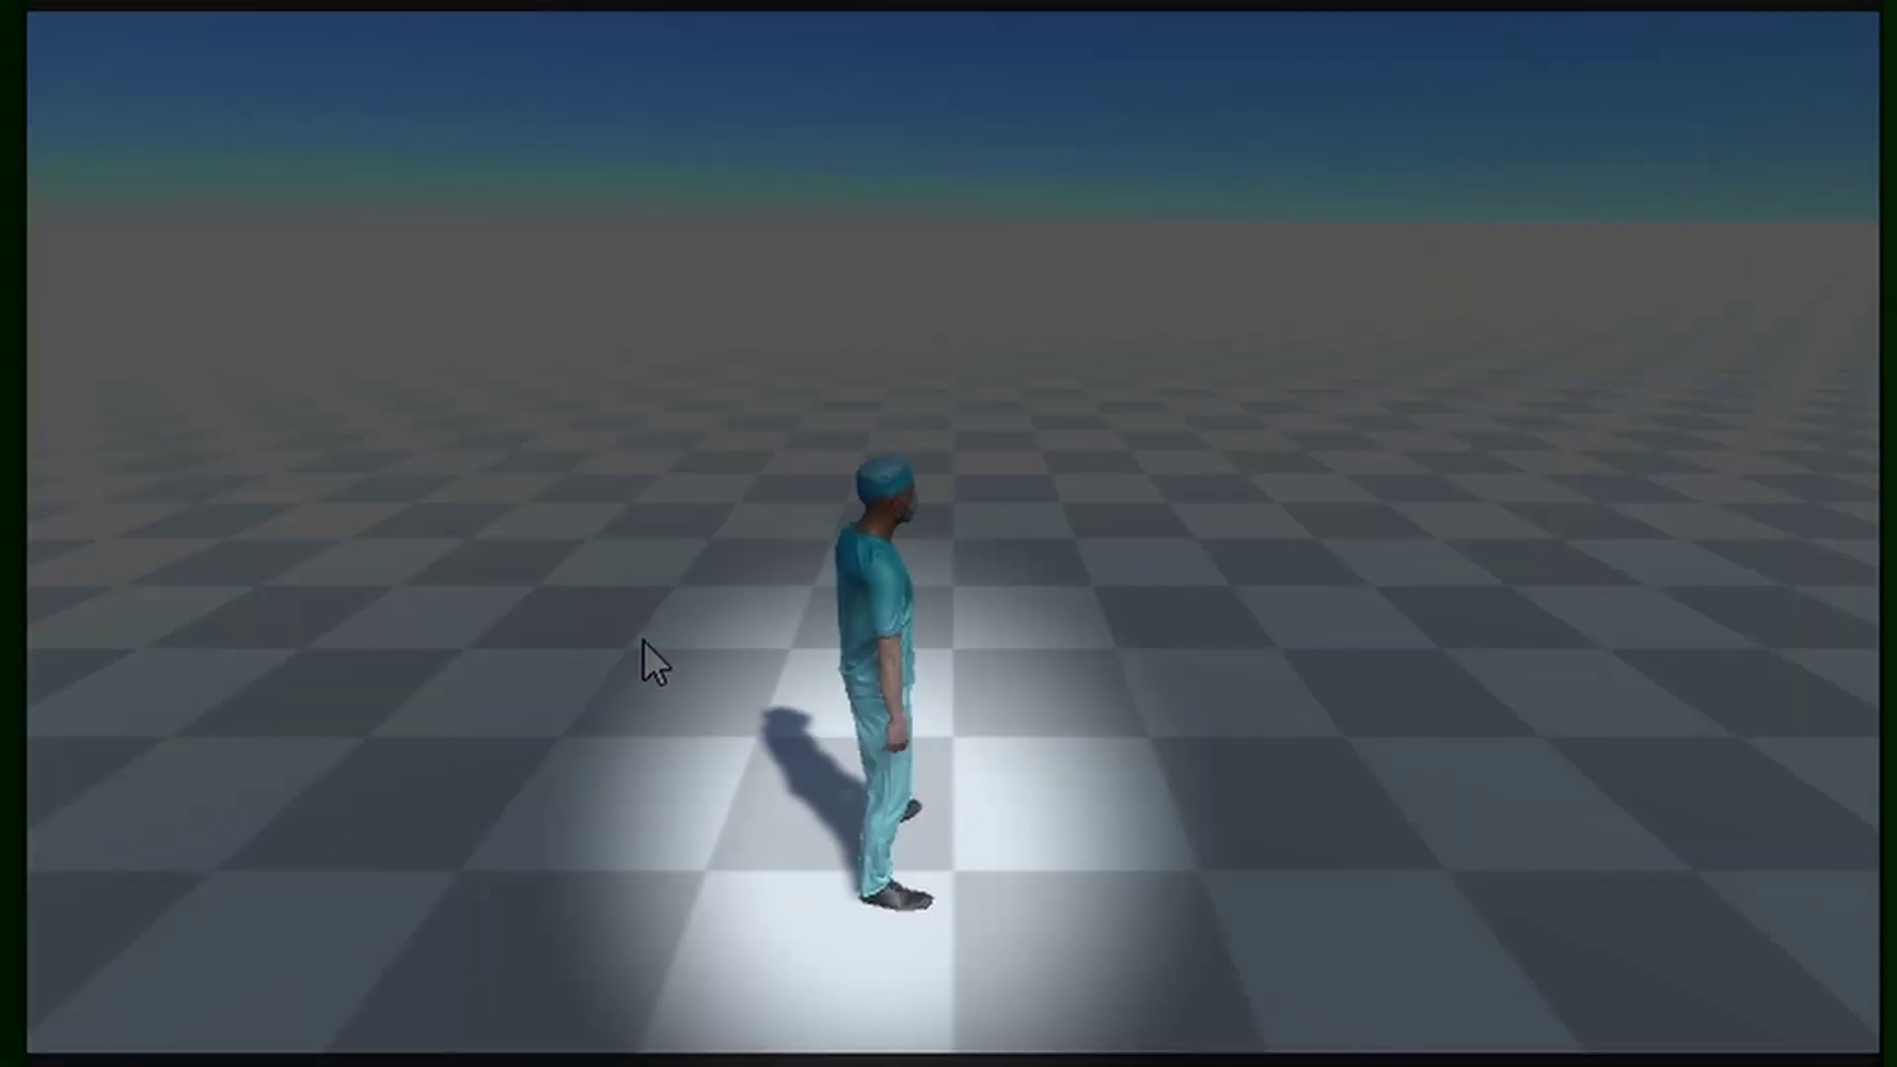
pyautogui.press('c')
pyautogui.press('c')
pyautogui.press('c')
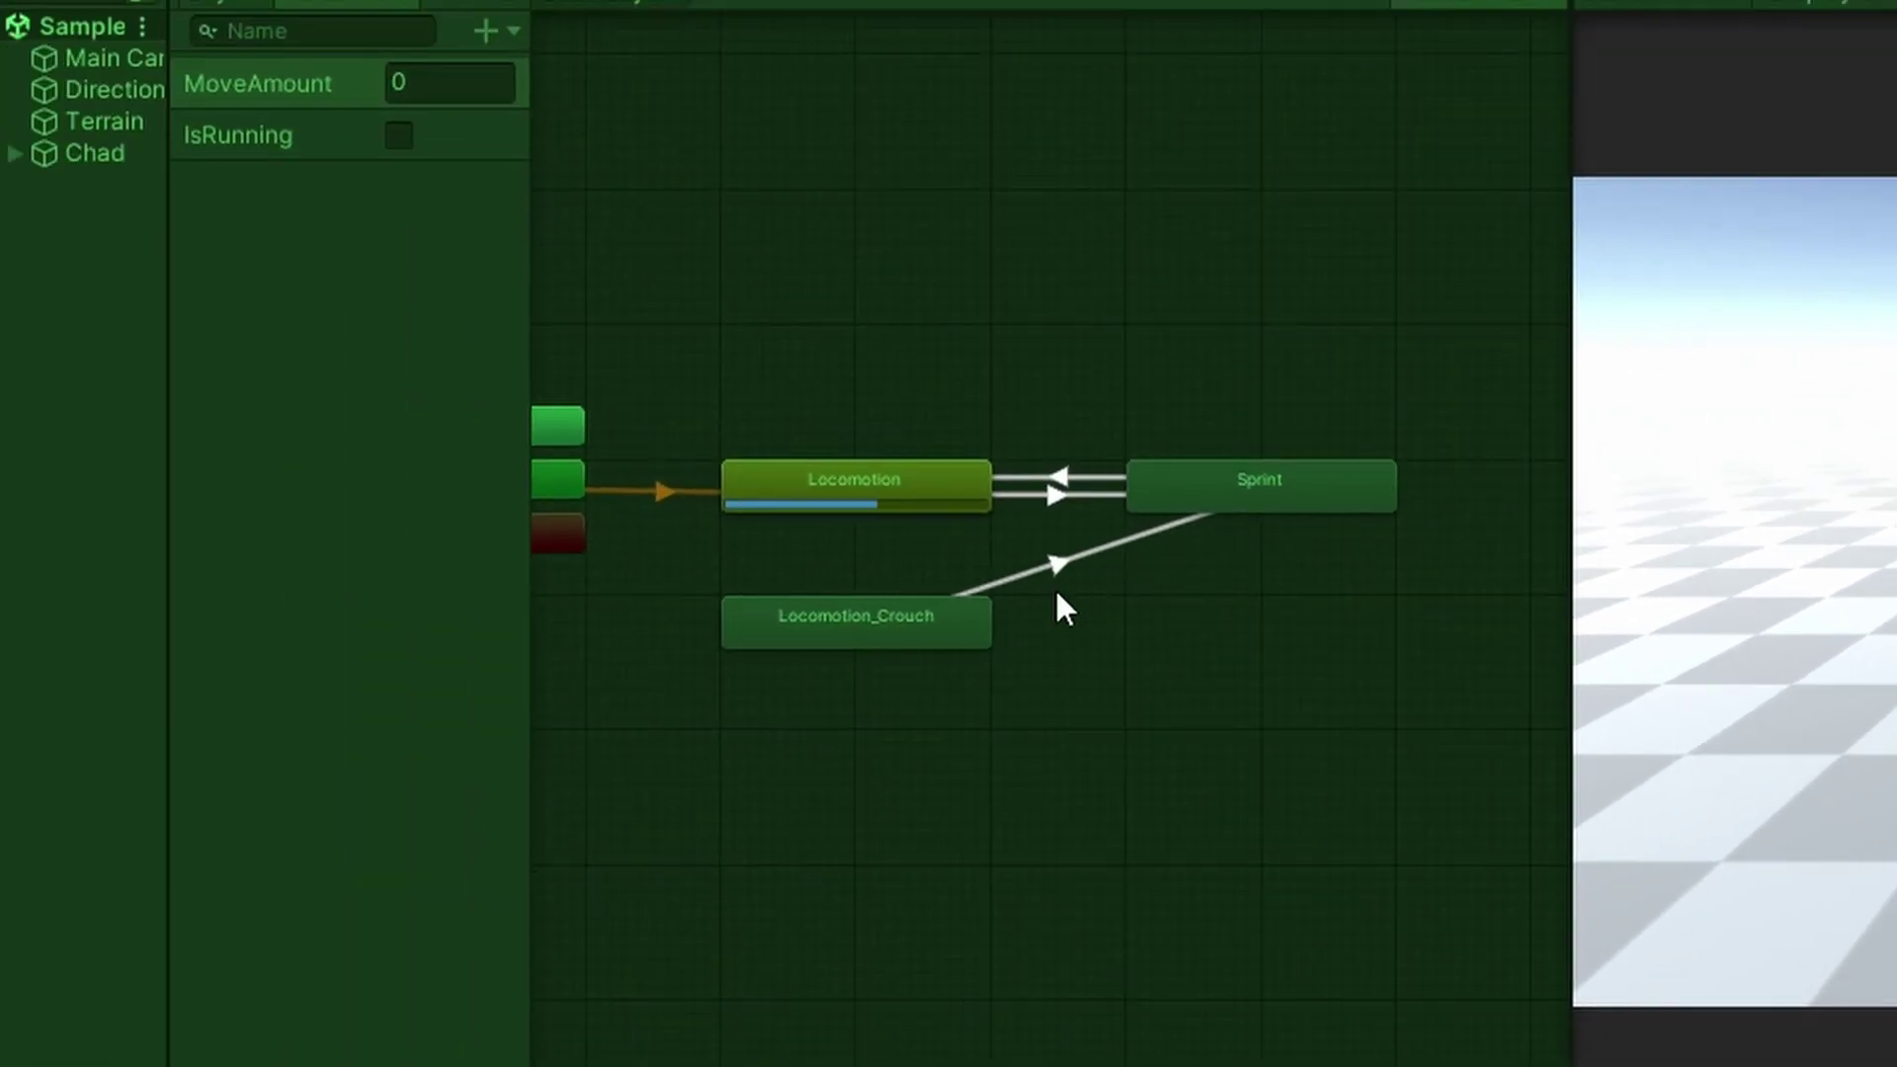
pyautogui.click(978, 621)
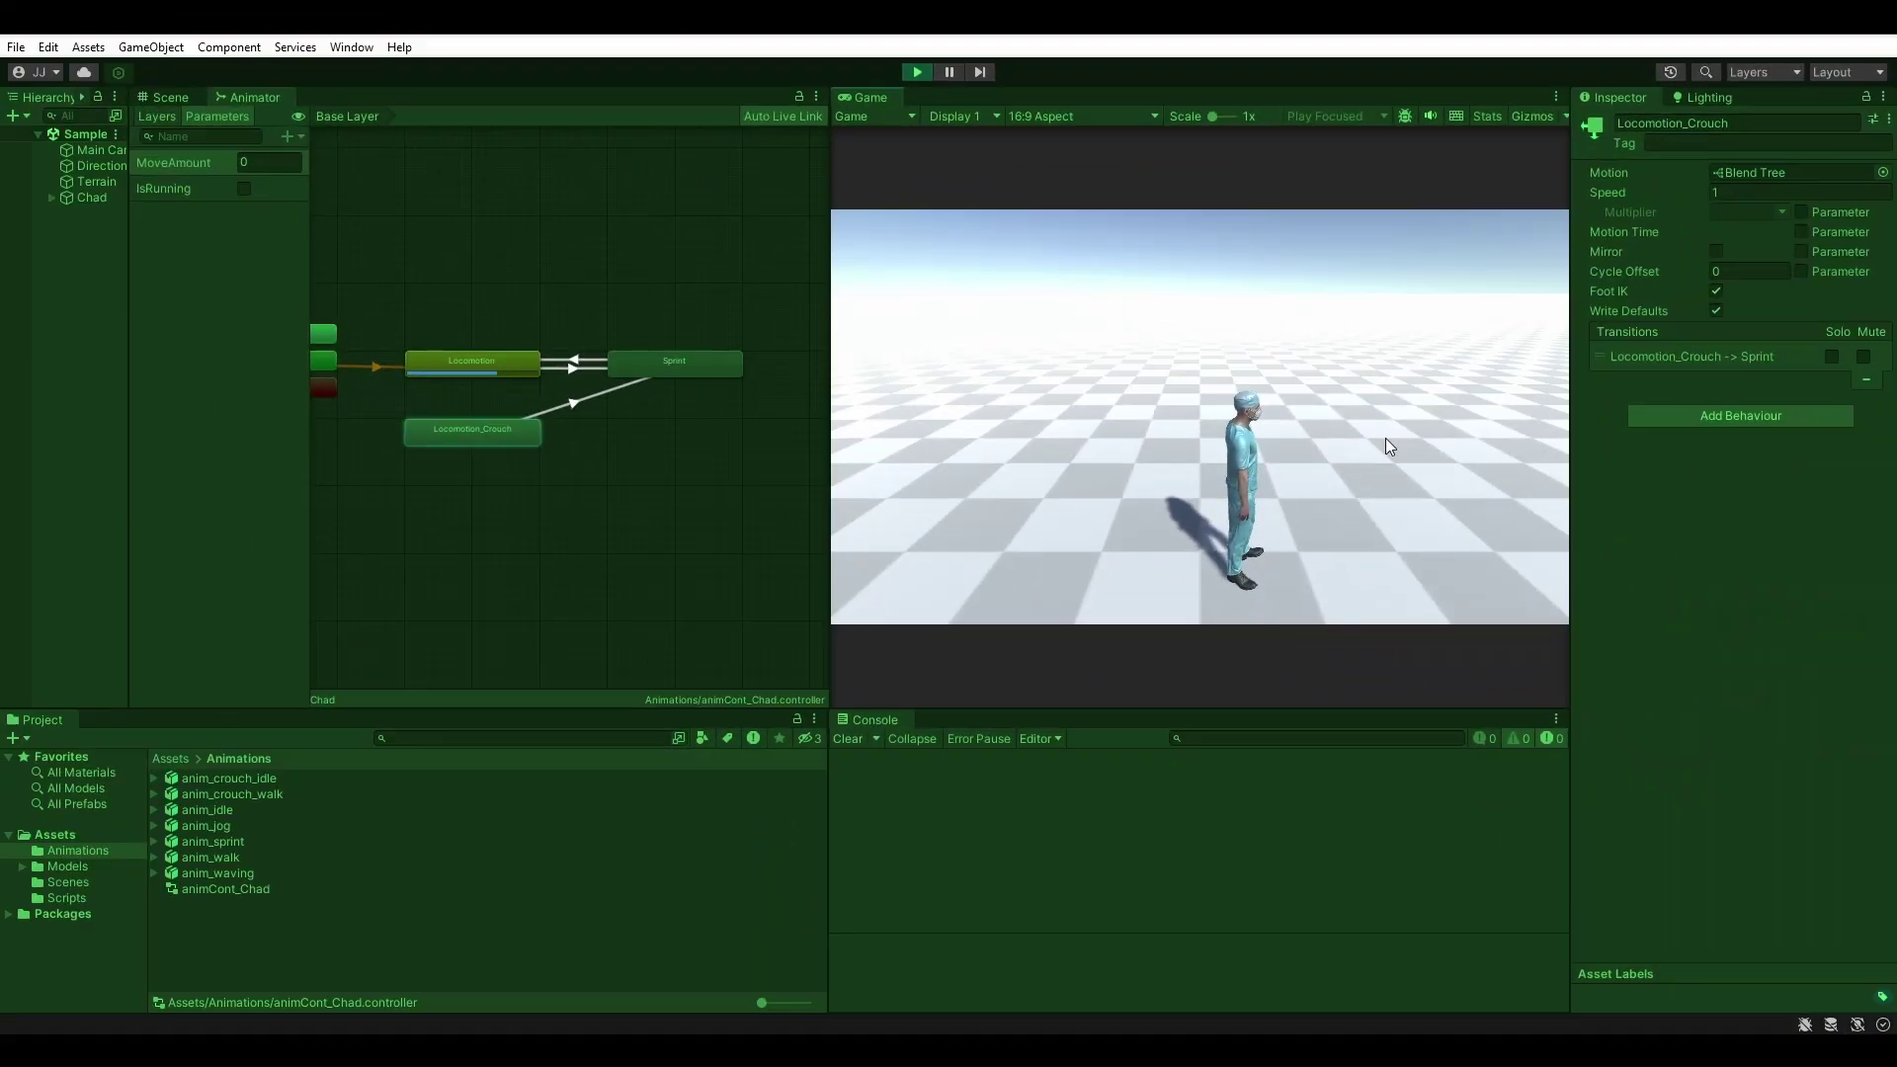
pyautogui.press('w')
pyautogui.press('a')
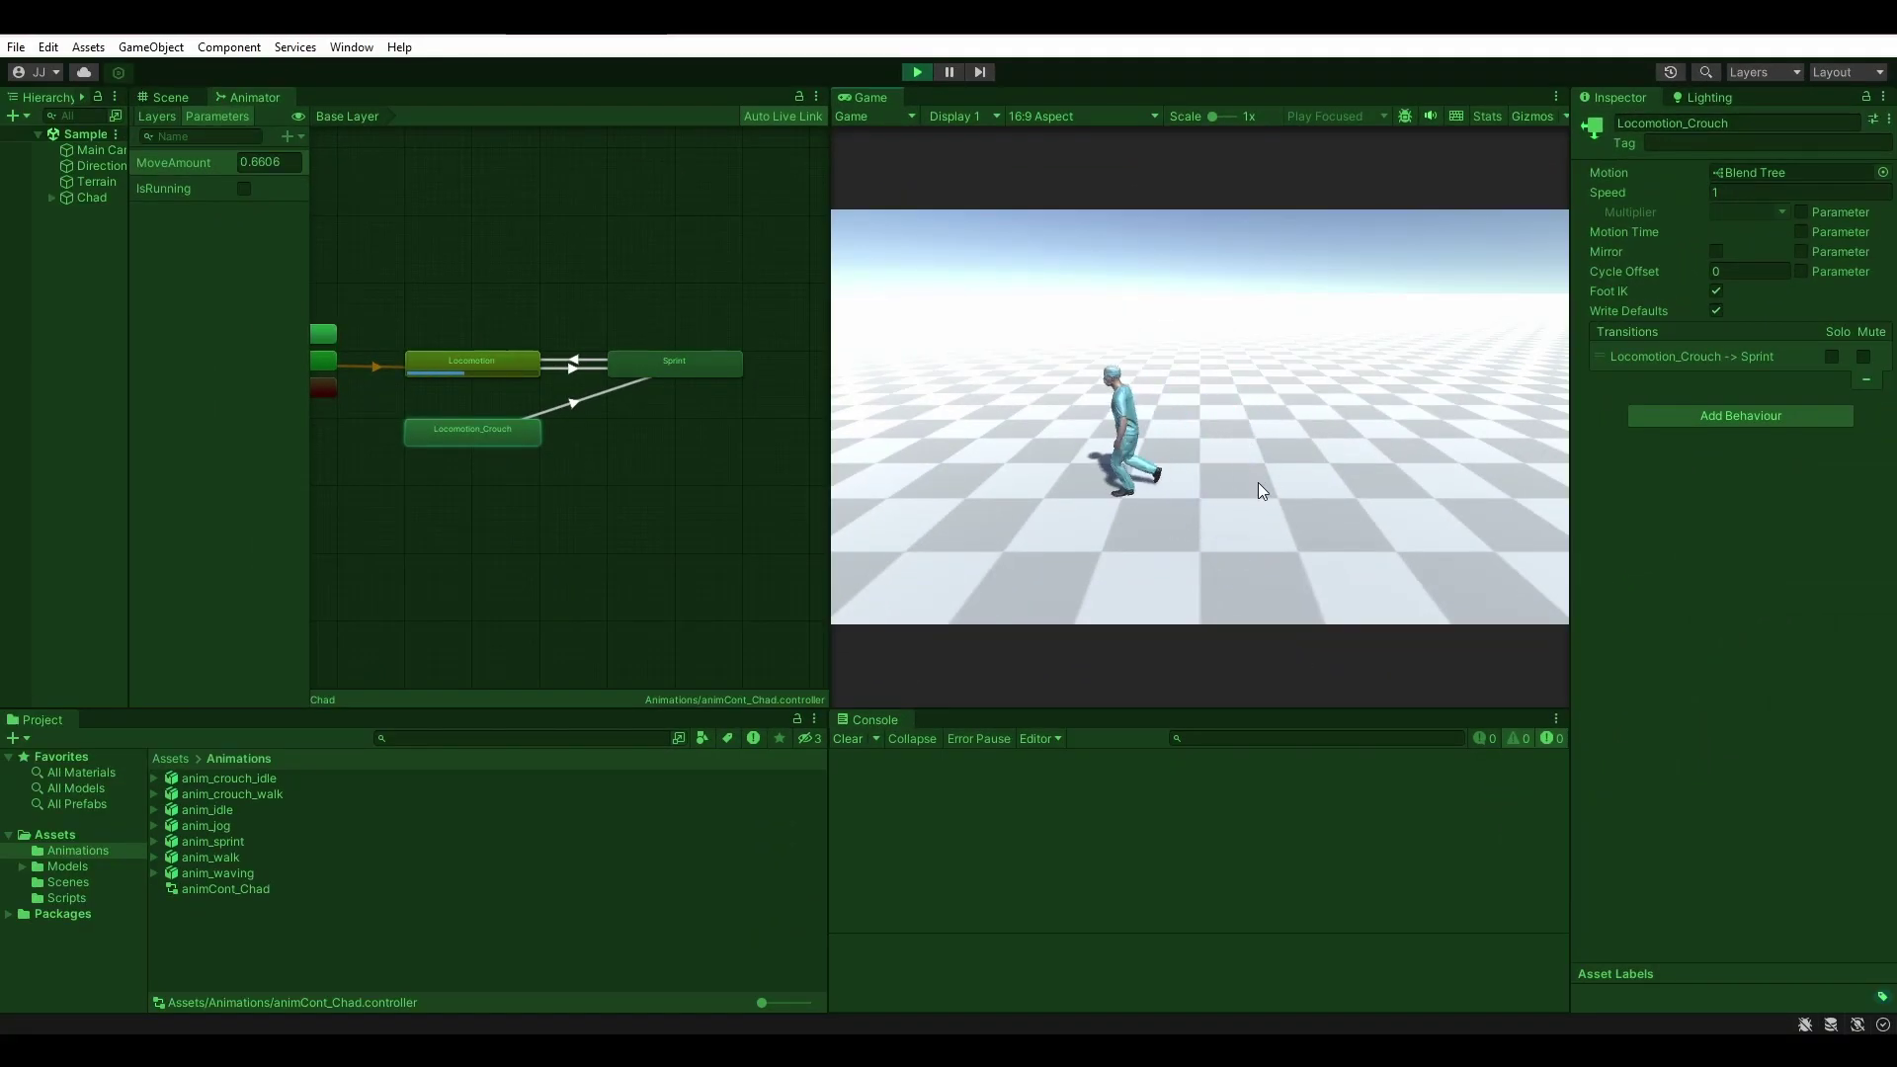
# Step: Enable Bake Into Pose for Root Transform Position (XZ) on the anim_idle clip and apply the import settings
pyautogui.click(102, 200)
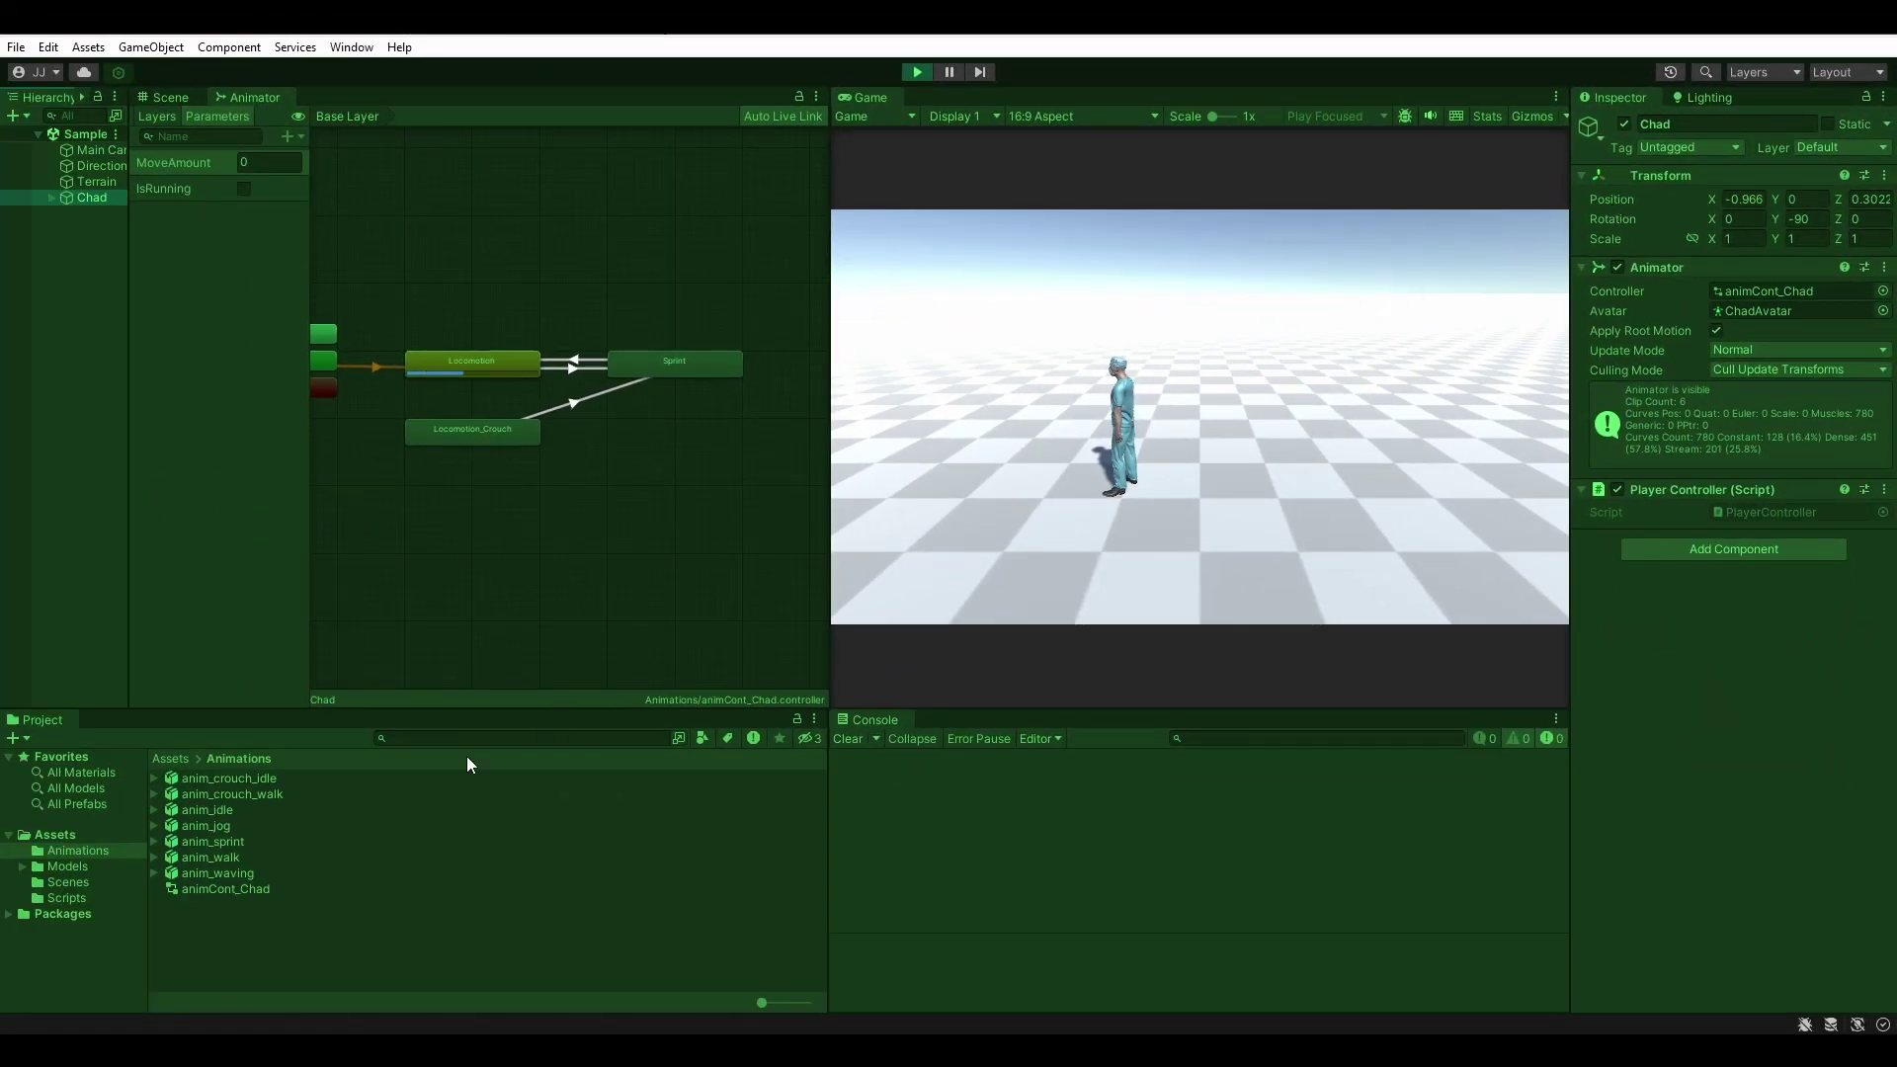
pyautogui.click(229, 810)
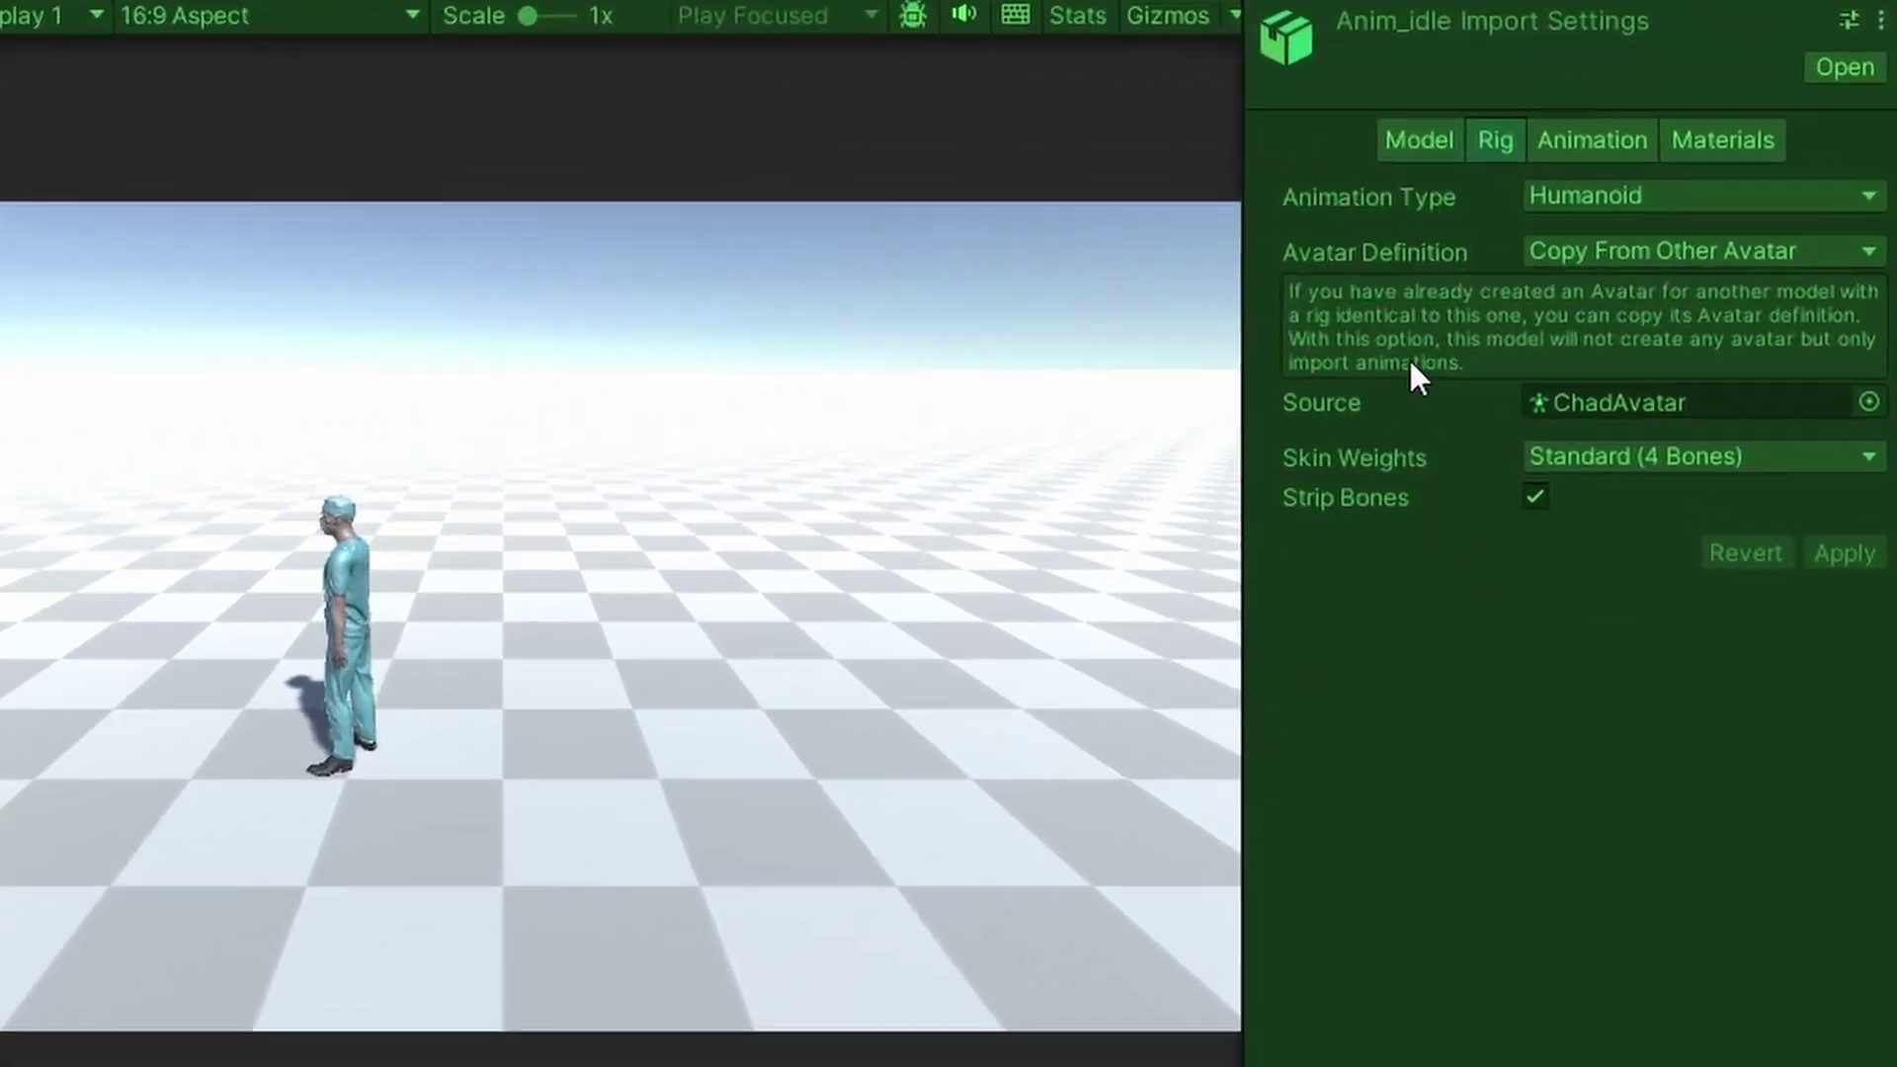
pyautogui.click(1585, 144)
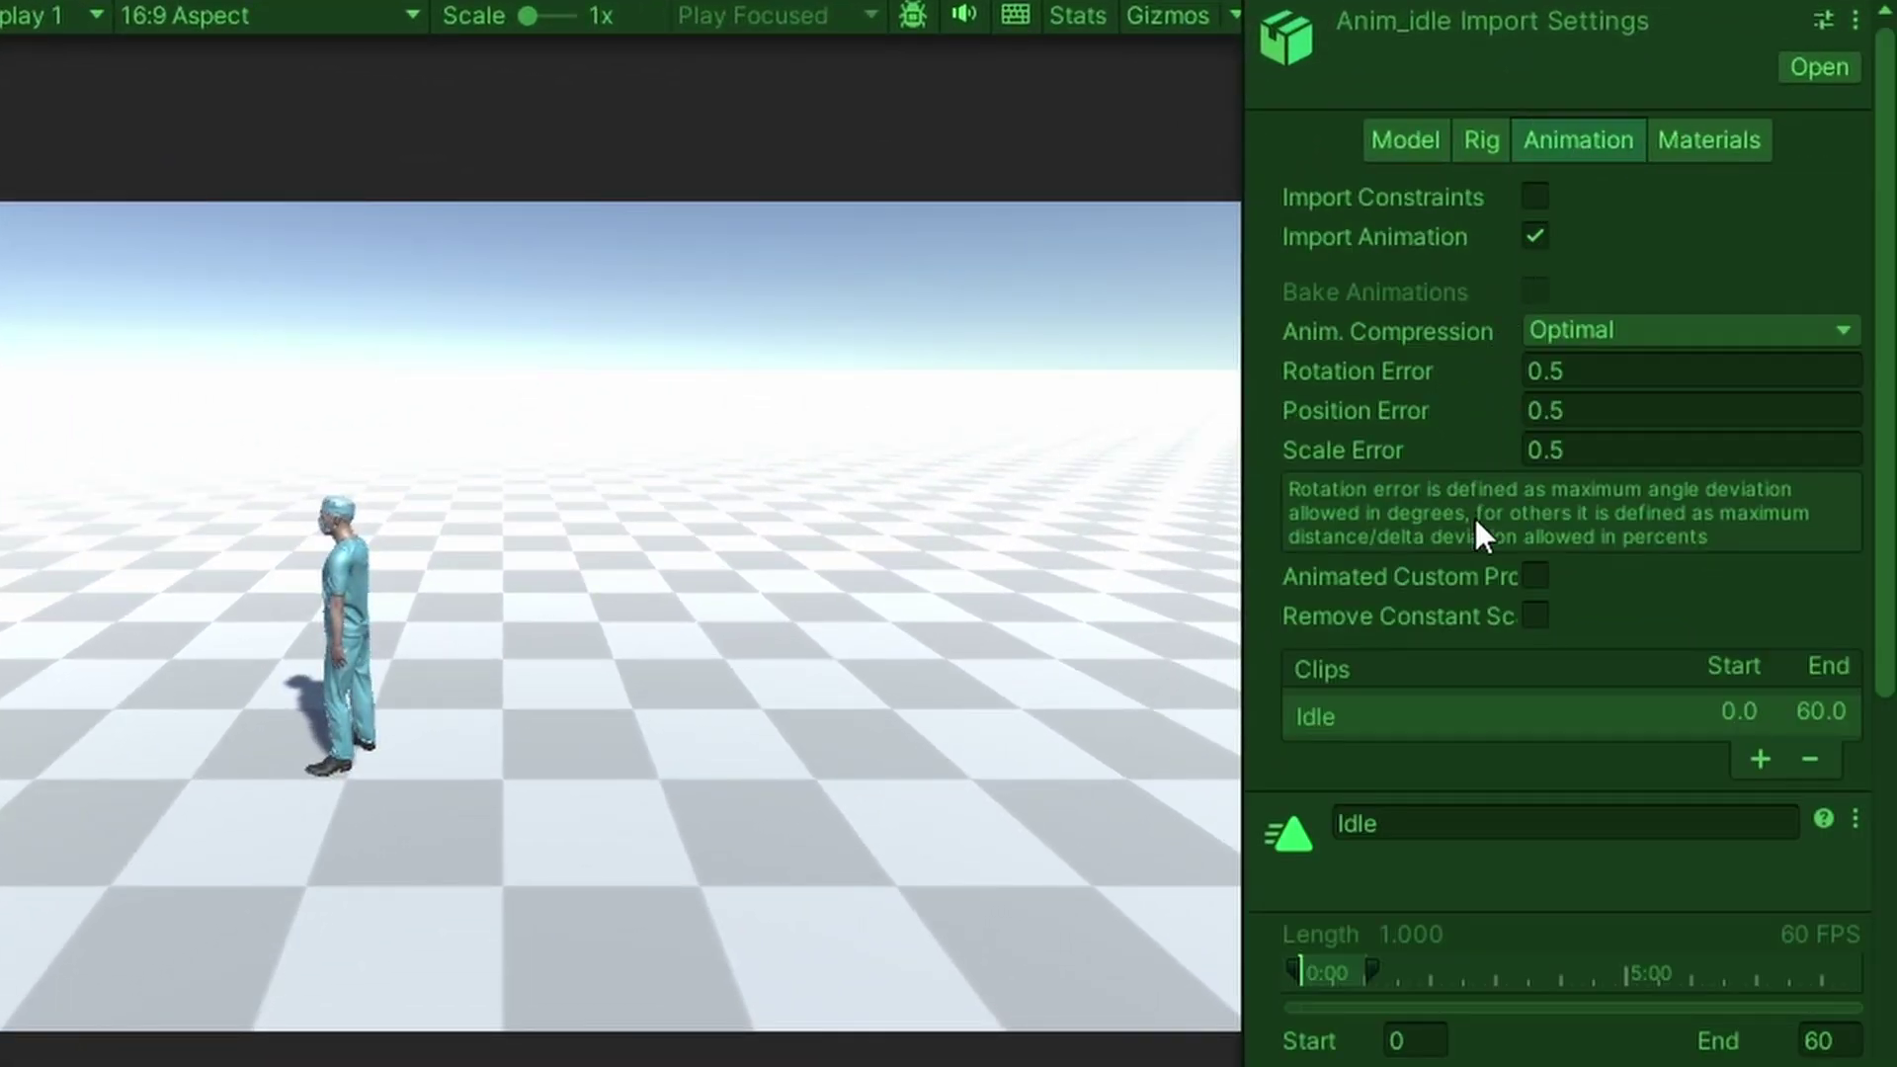
pyautogui.scroll(-10, 1496, 678)
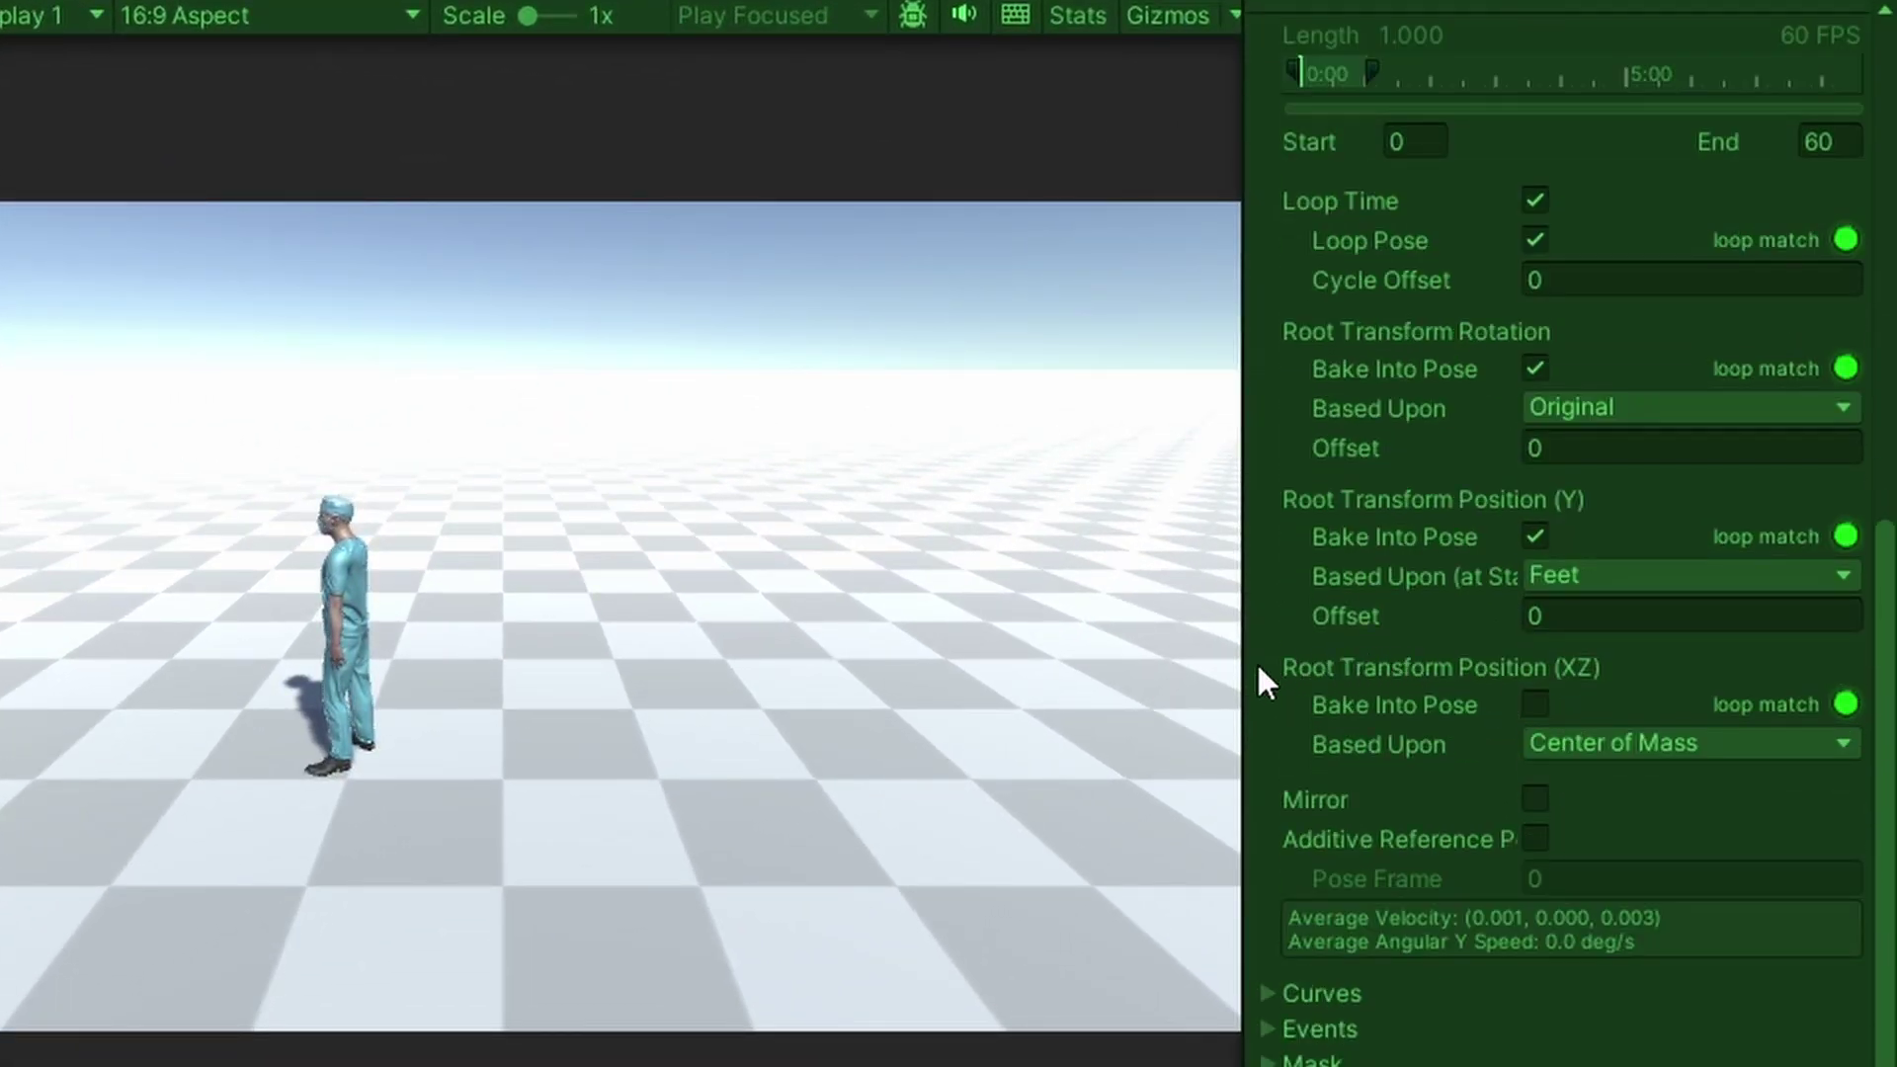
pyautogui.click(1538, 702)
pyautogui.click(1810, 950)
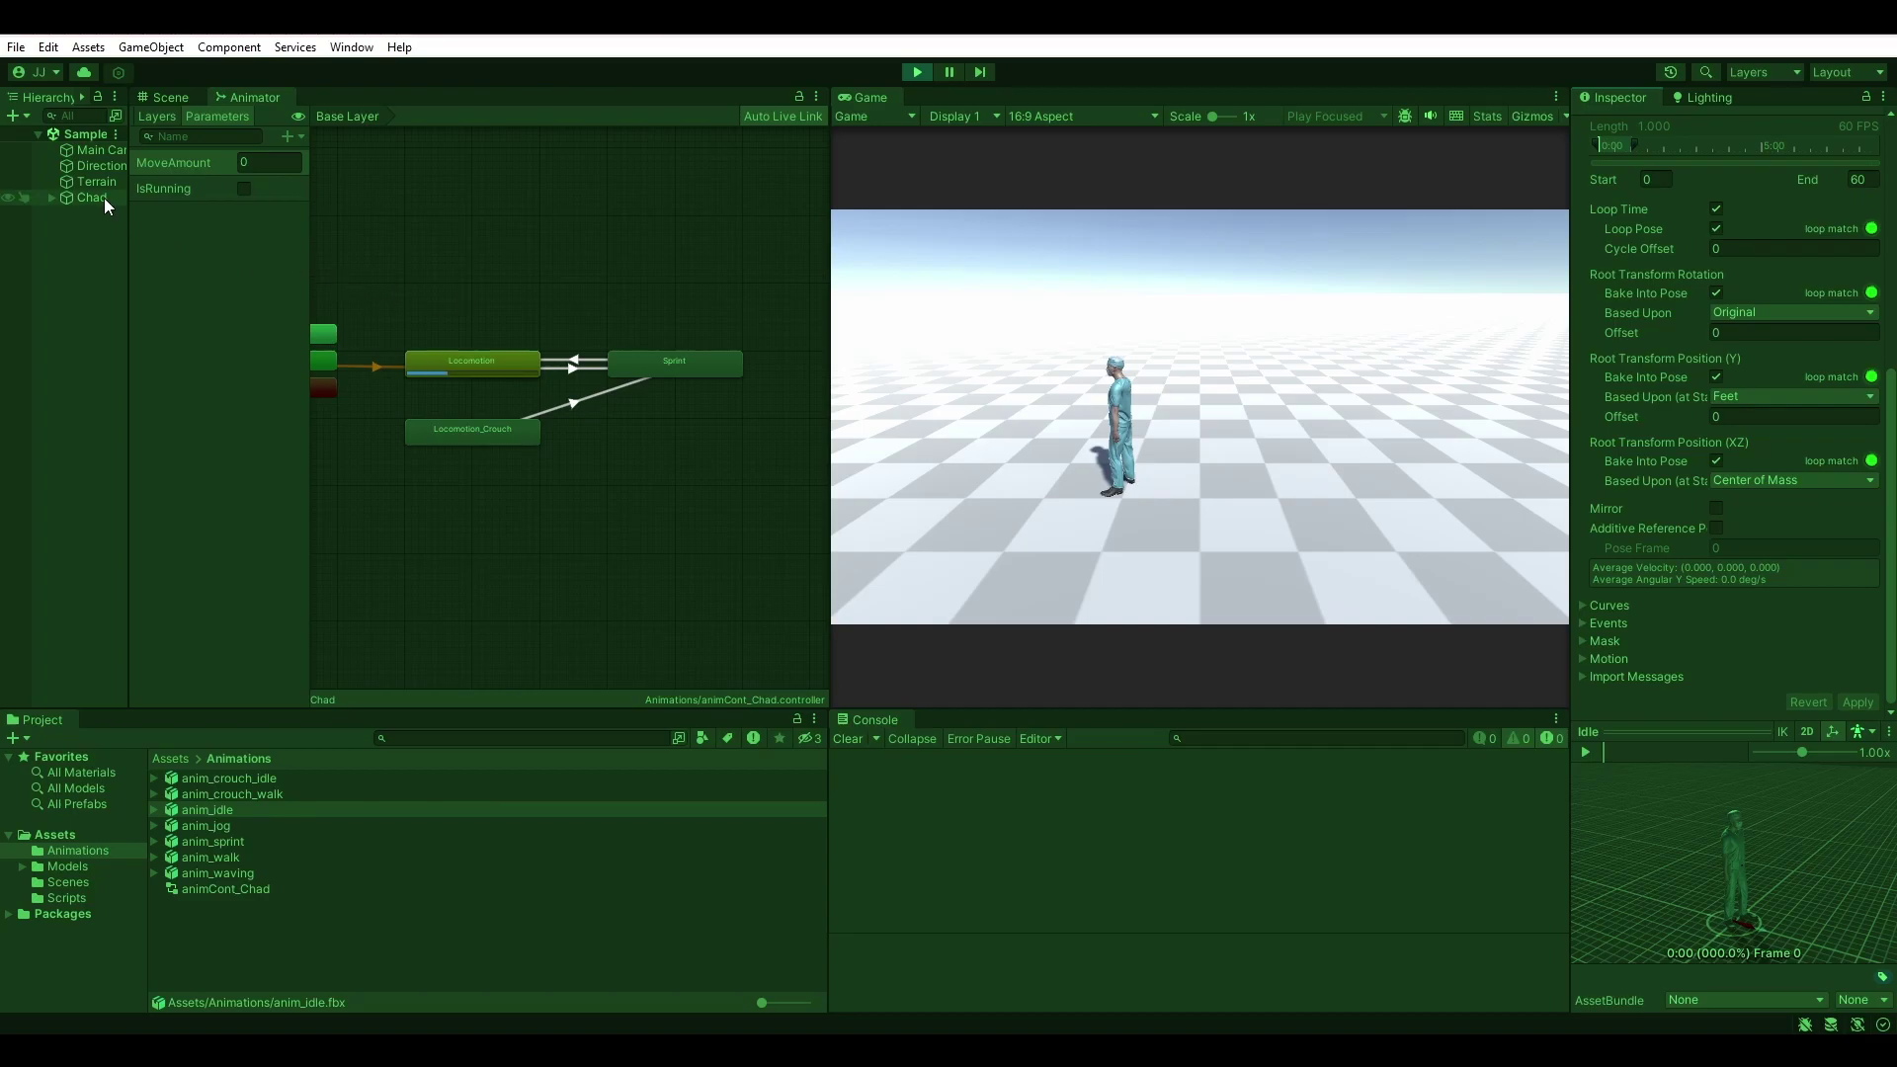
# Step: Check Chad's Transform position and examine the root transform import settings of anim_crouch_idle
pyautogui.click(104, 197)
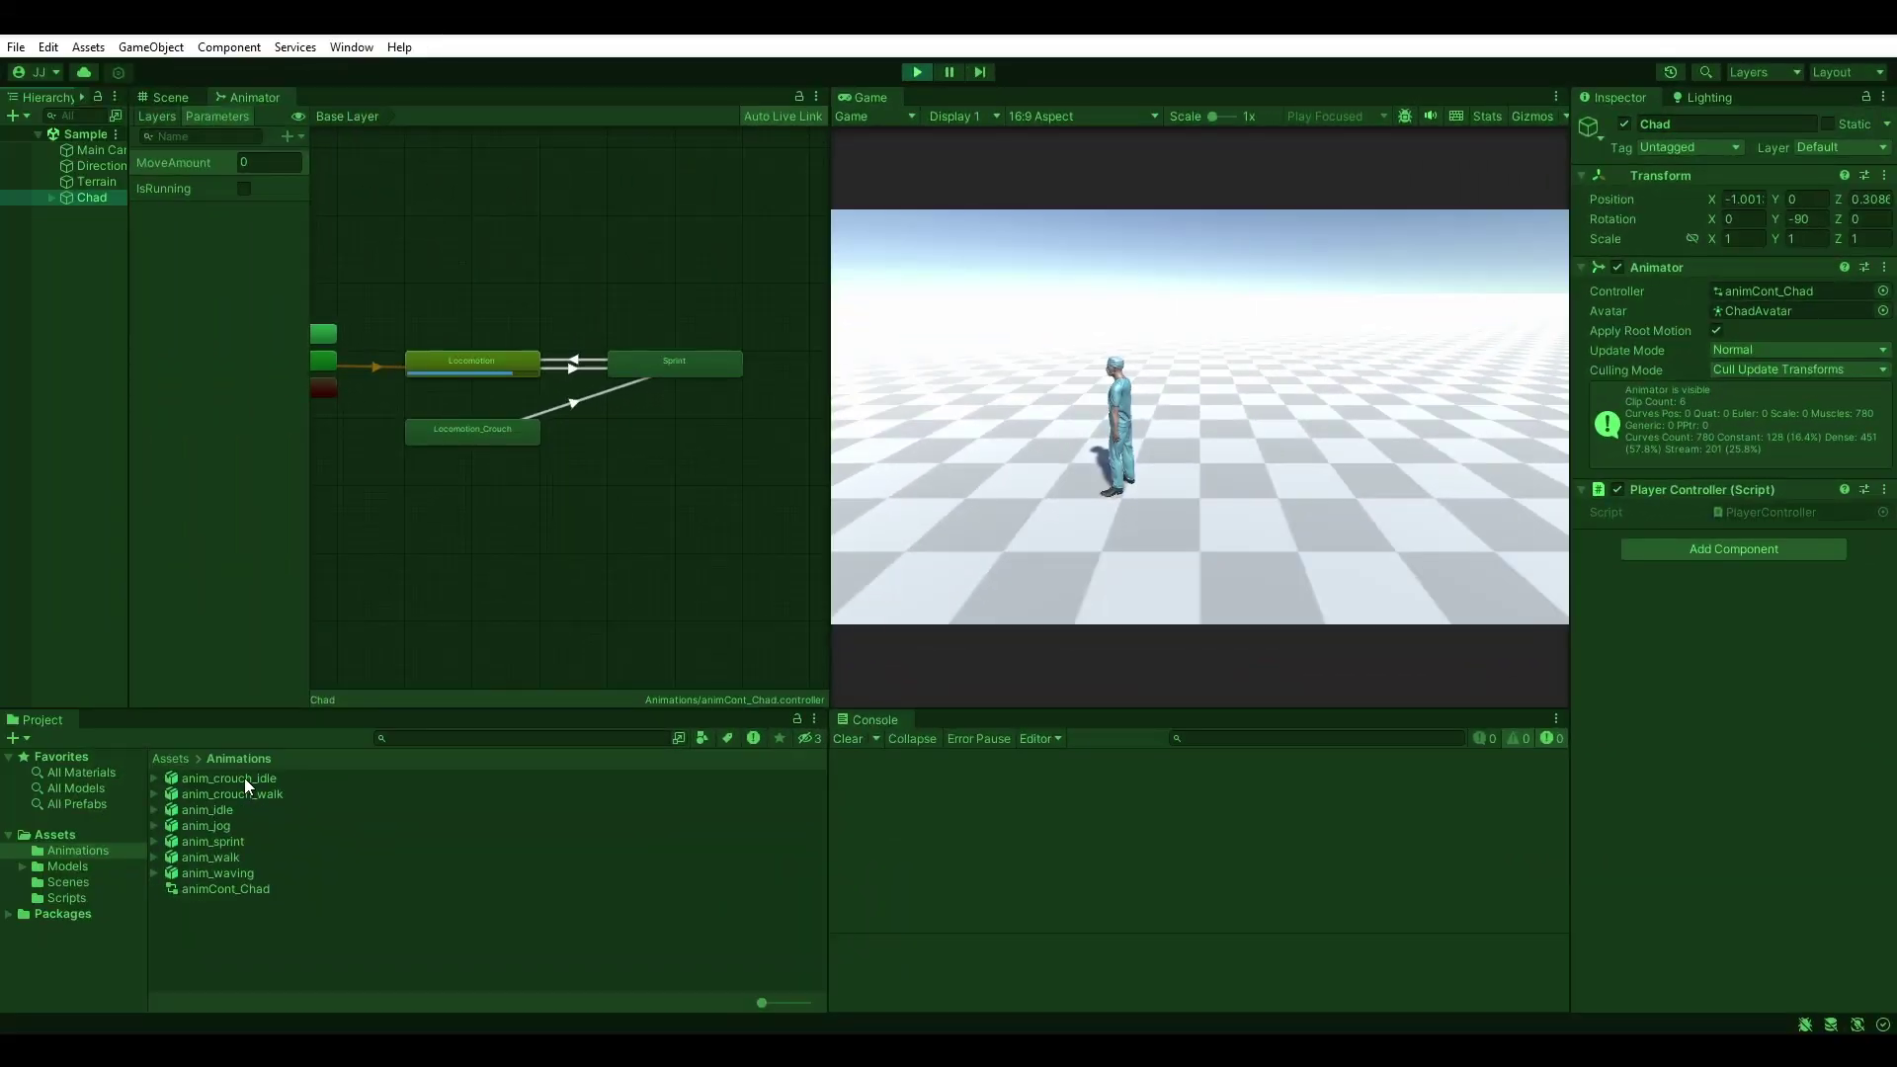
pyautogui.click(245, 778)
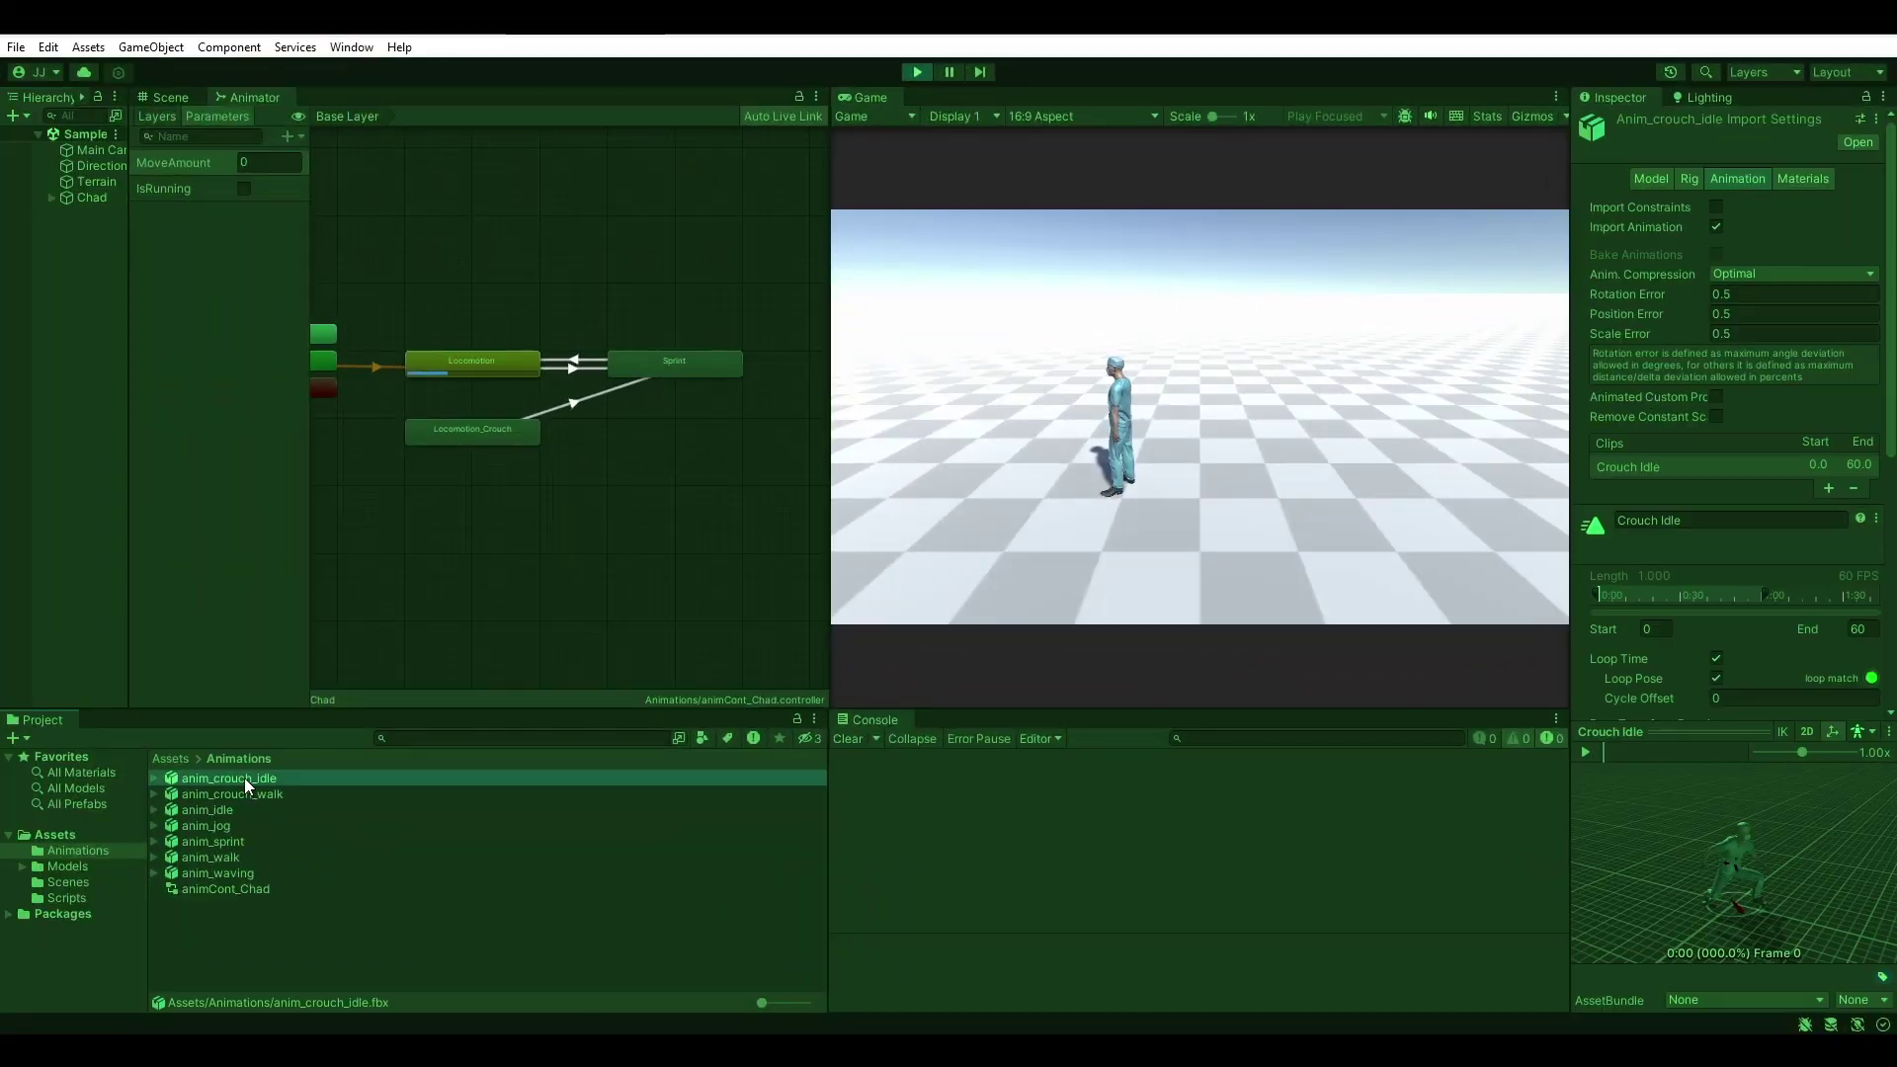
pyautogui.scroll(-5, 1697, 415)
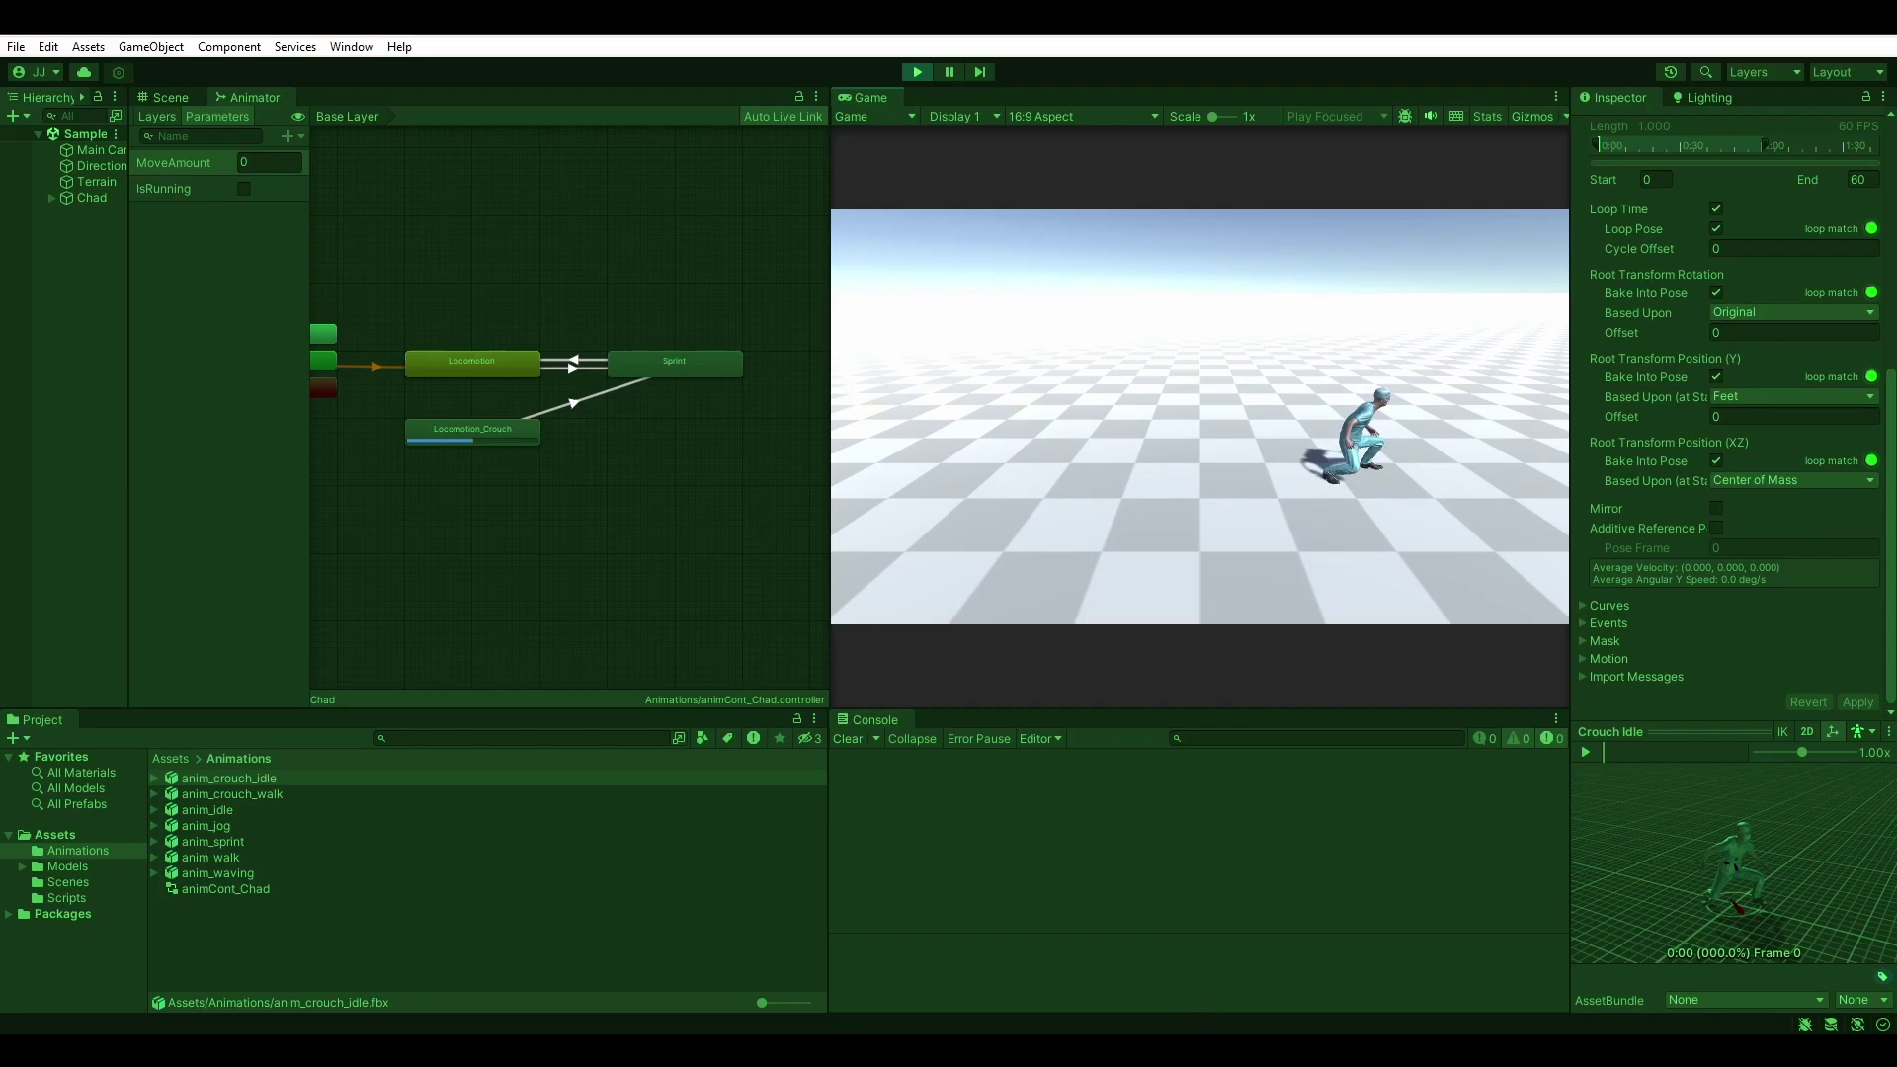
# Step: Switch to Visual Studio, add .25f and Time.deltaTime as damping arguments to the MoveAmount SetFloat call in PlayerController.cs, and save the script
pyautogui.click(1230, 1047)
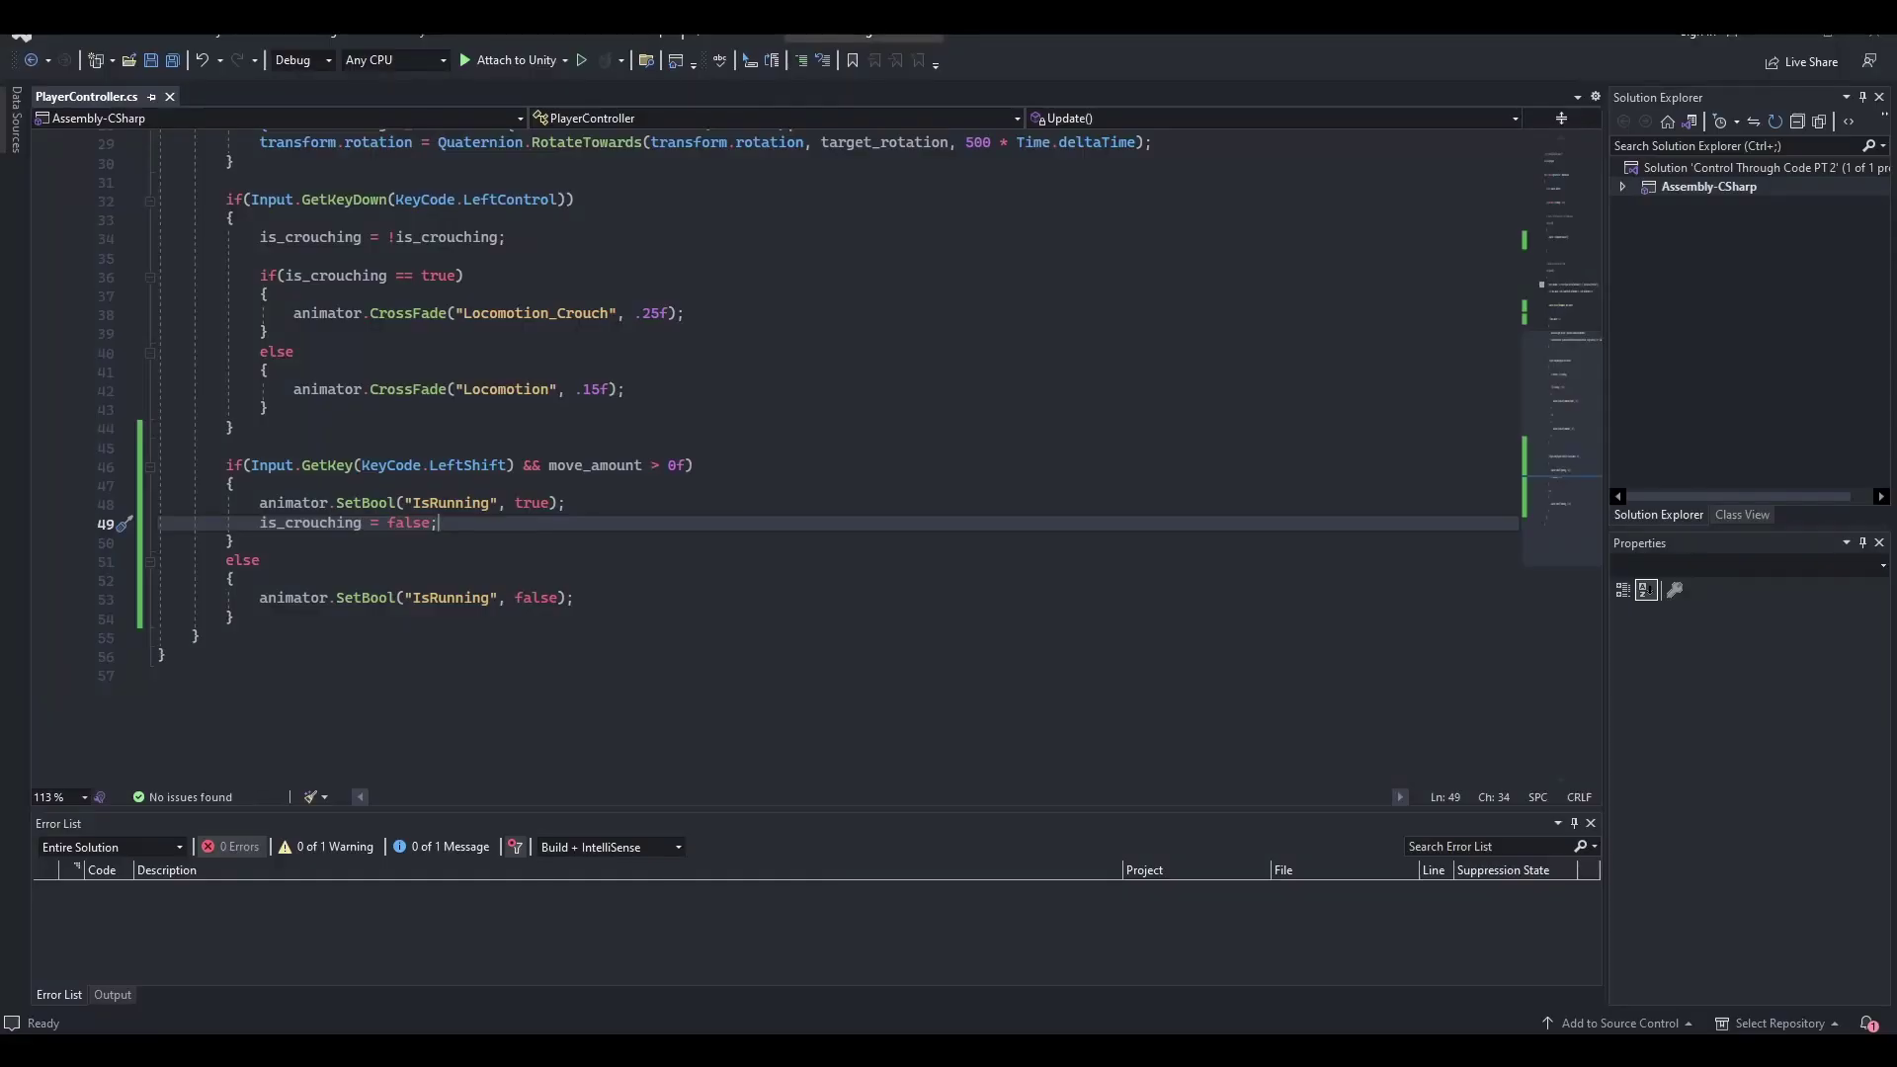
pyautogui.scroll(6, 625, 432)
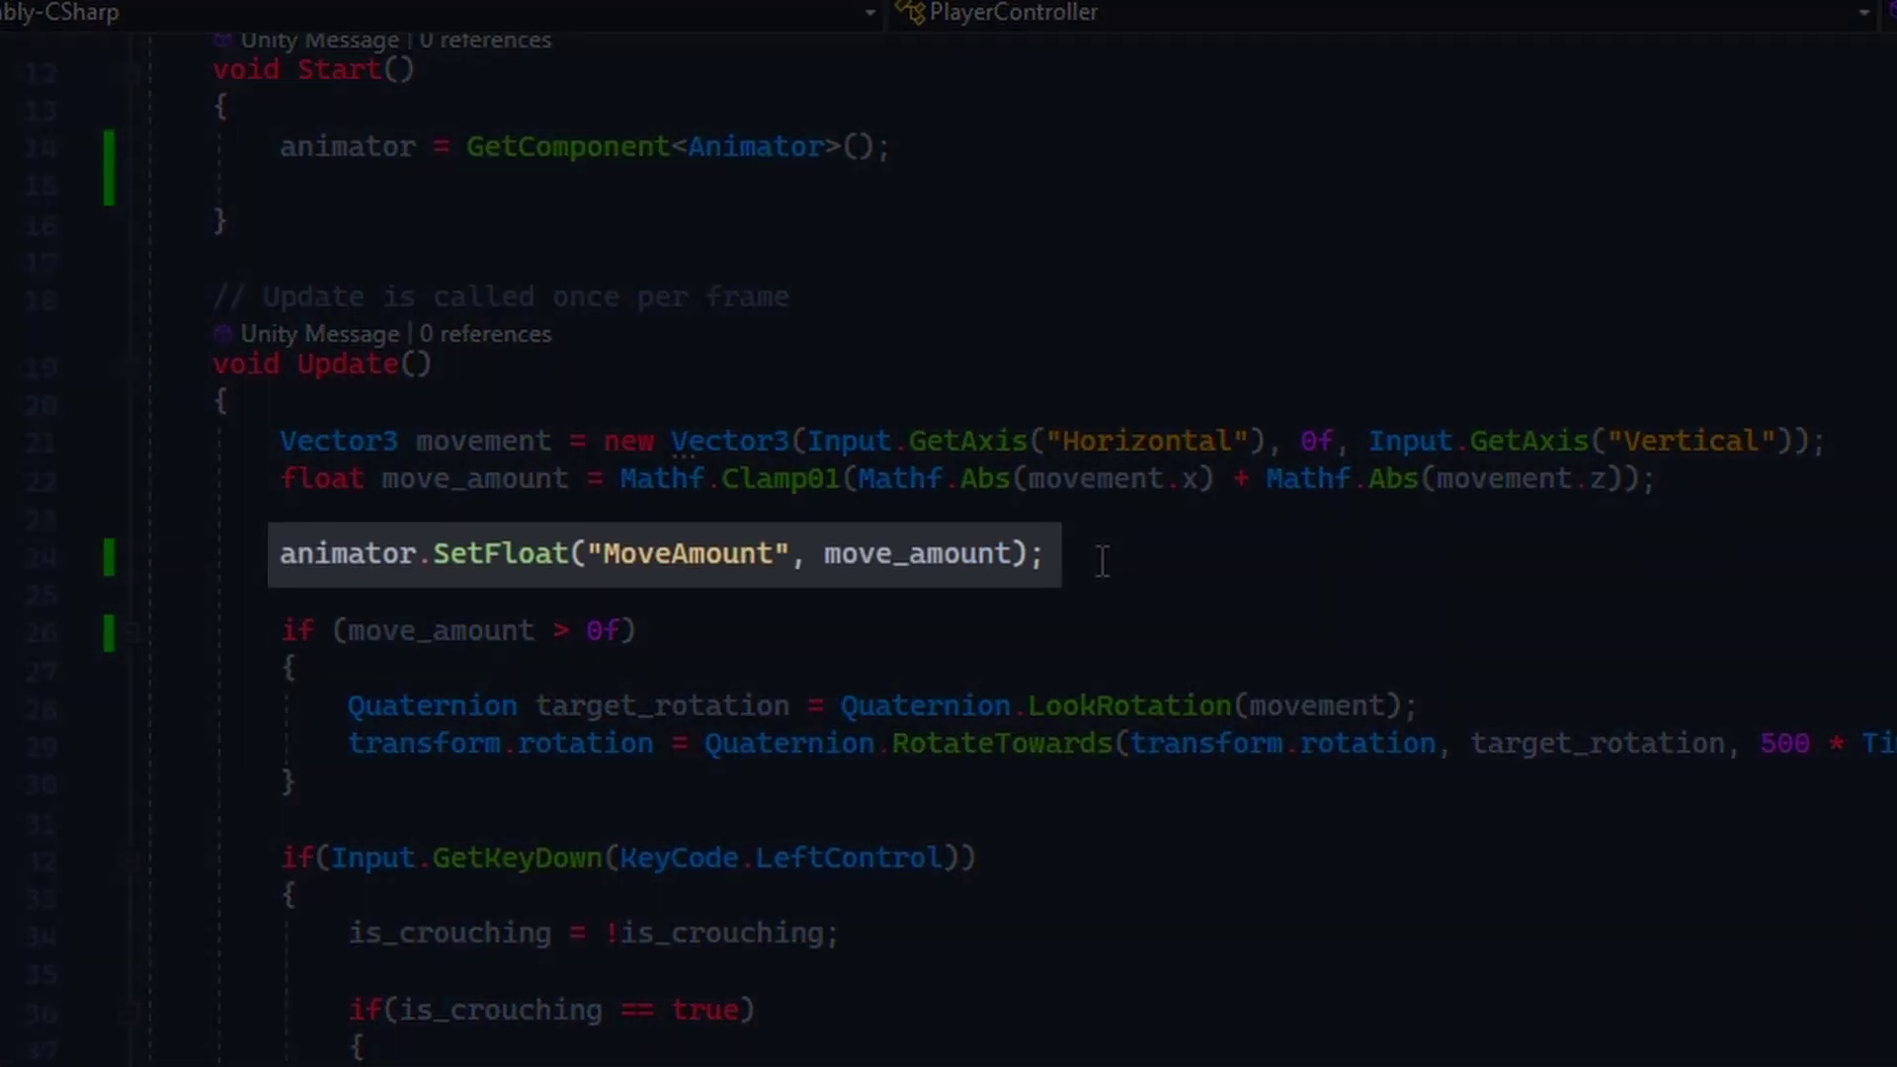
pyautogui.click(469, 555)
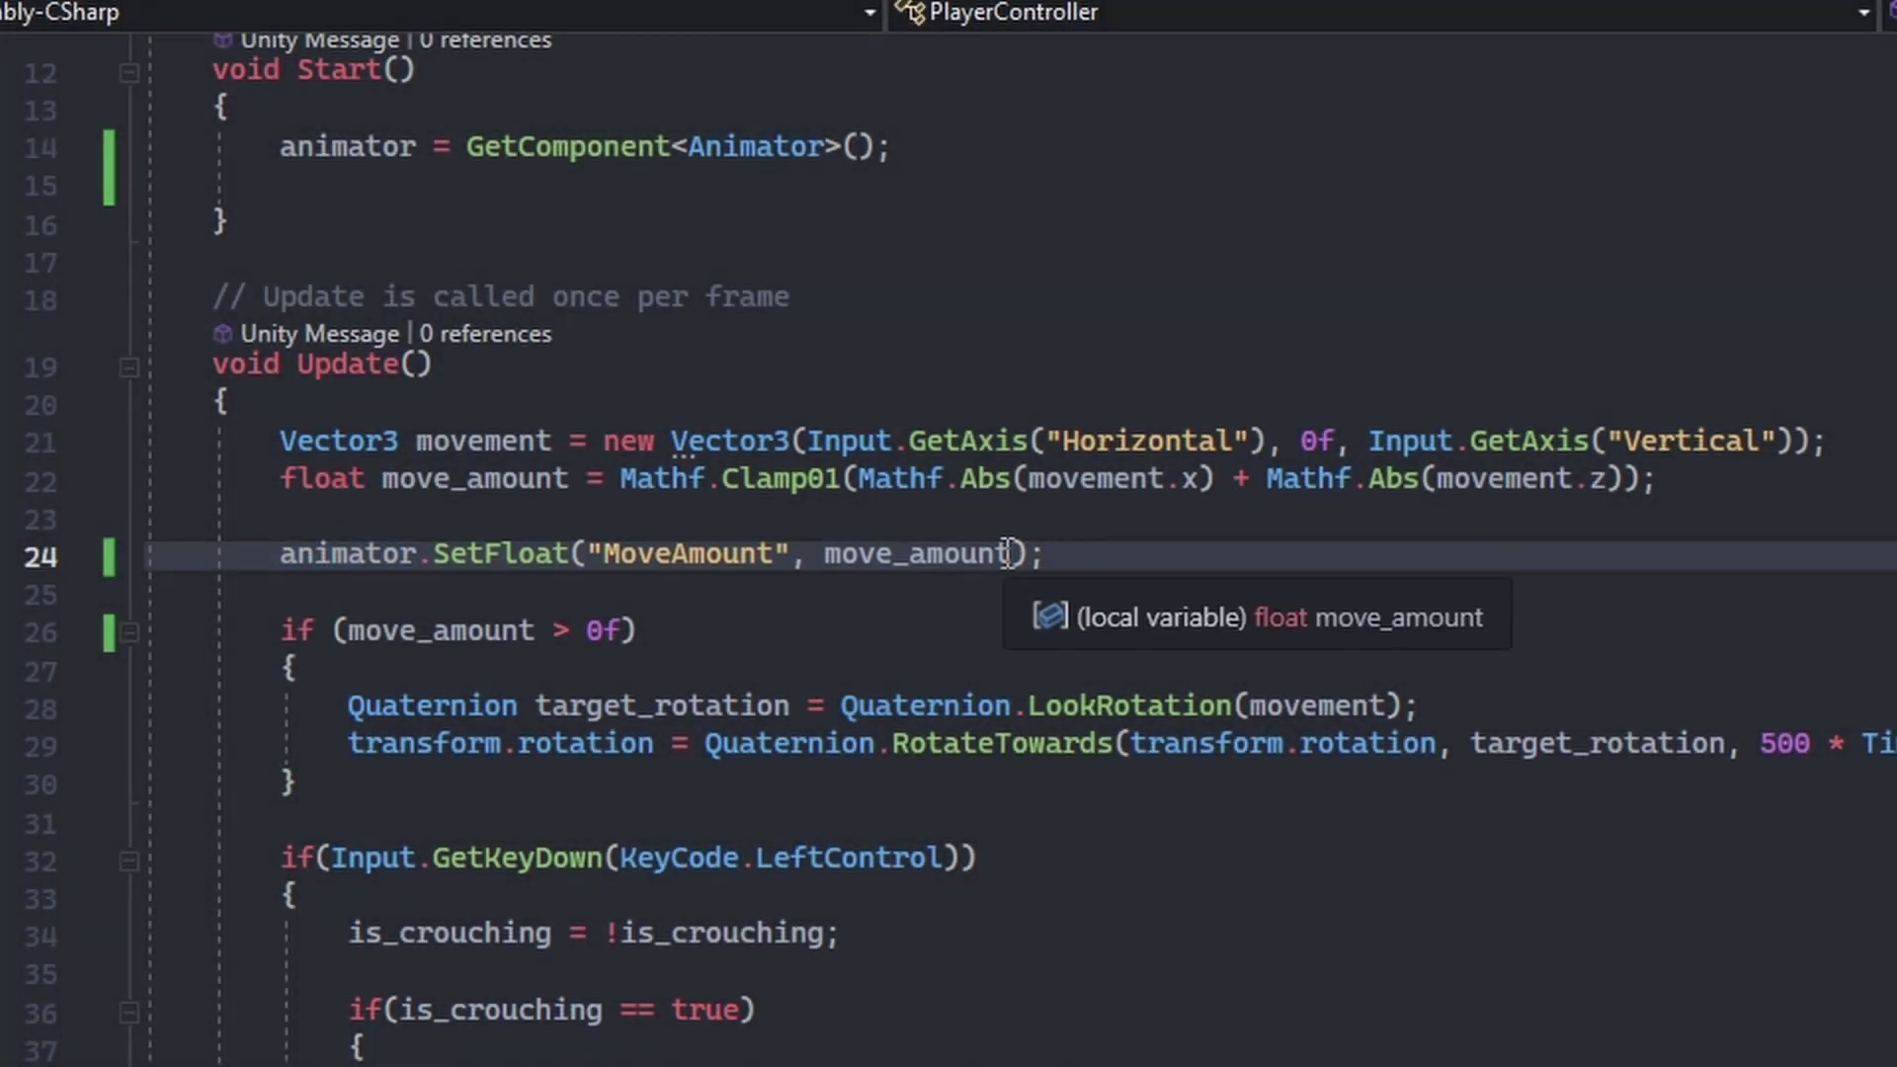
pyautogui.click(1011, 554)
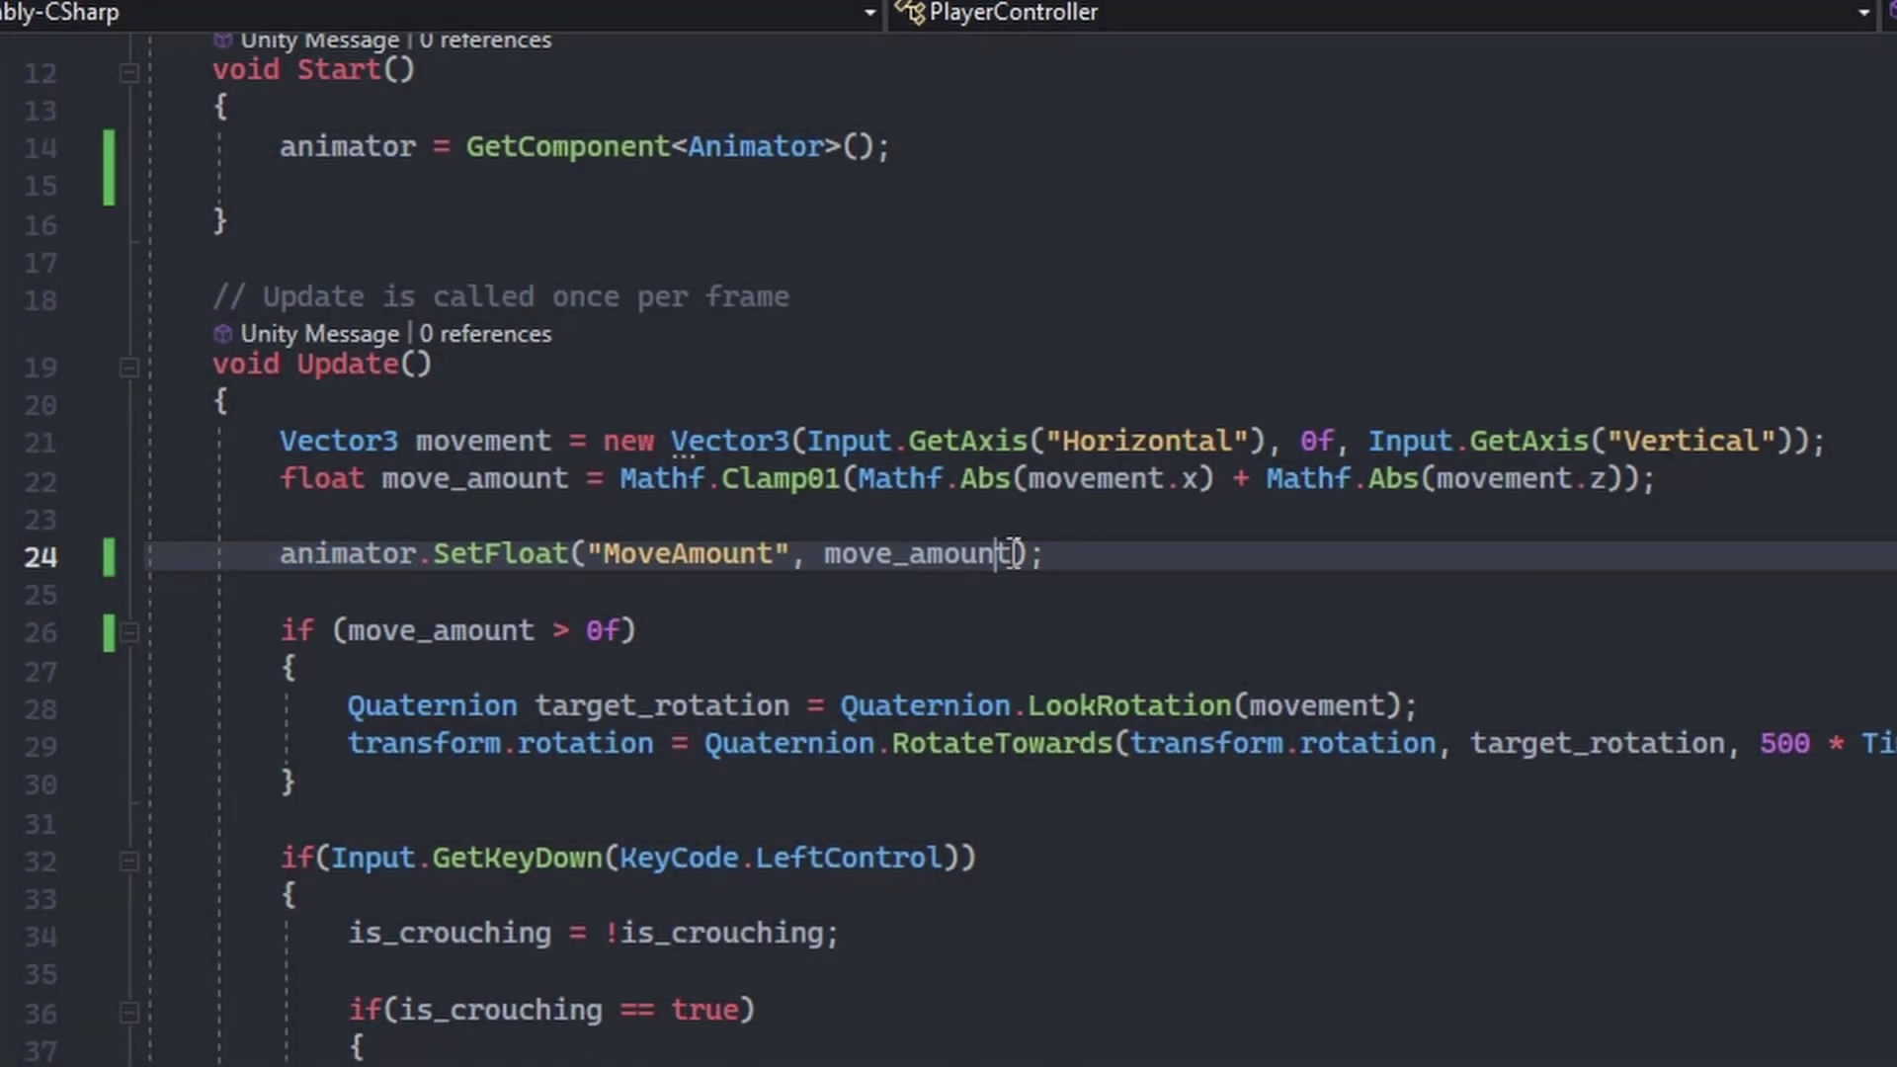
pyautogui.write(', .')
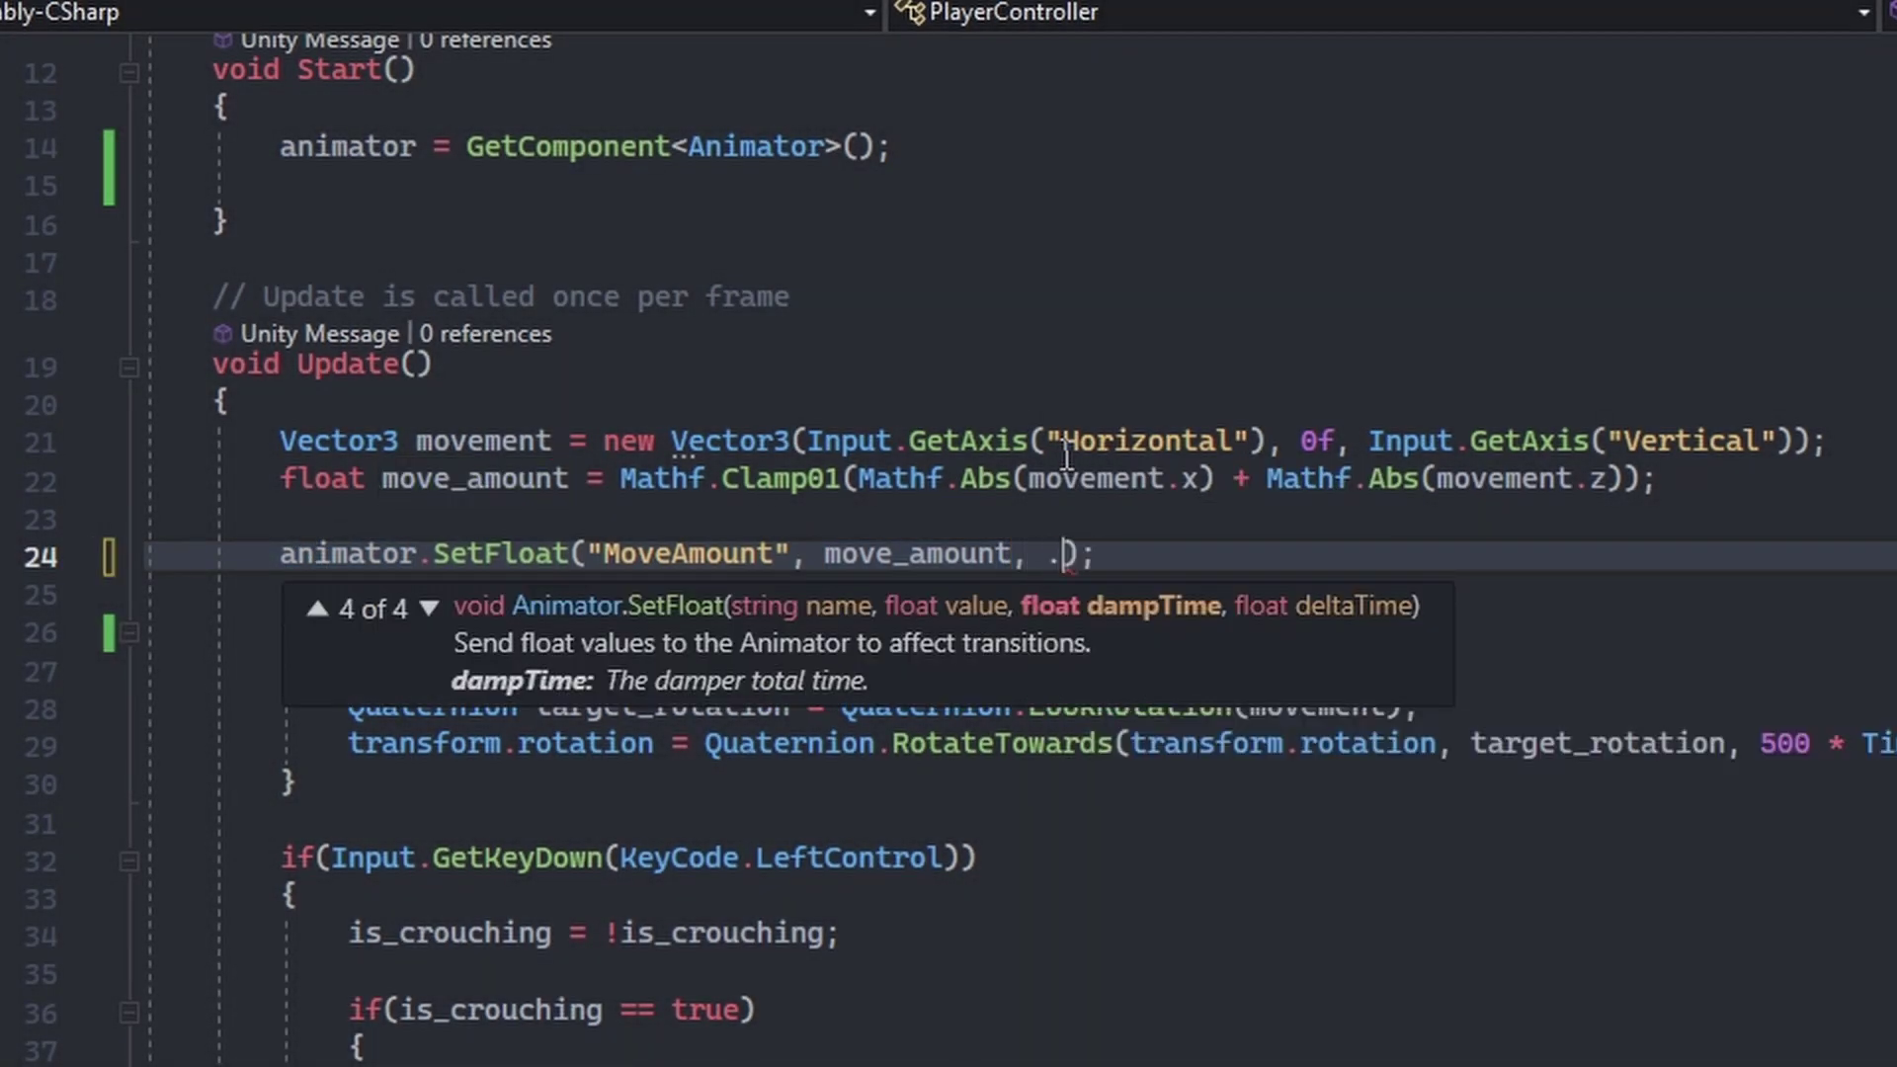
pyautogui.write('25f, Time.deltaTime')
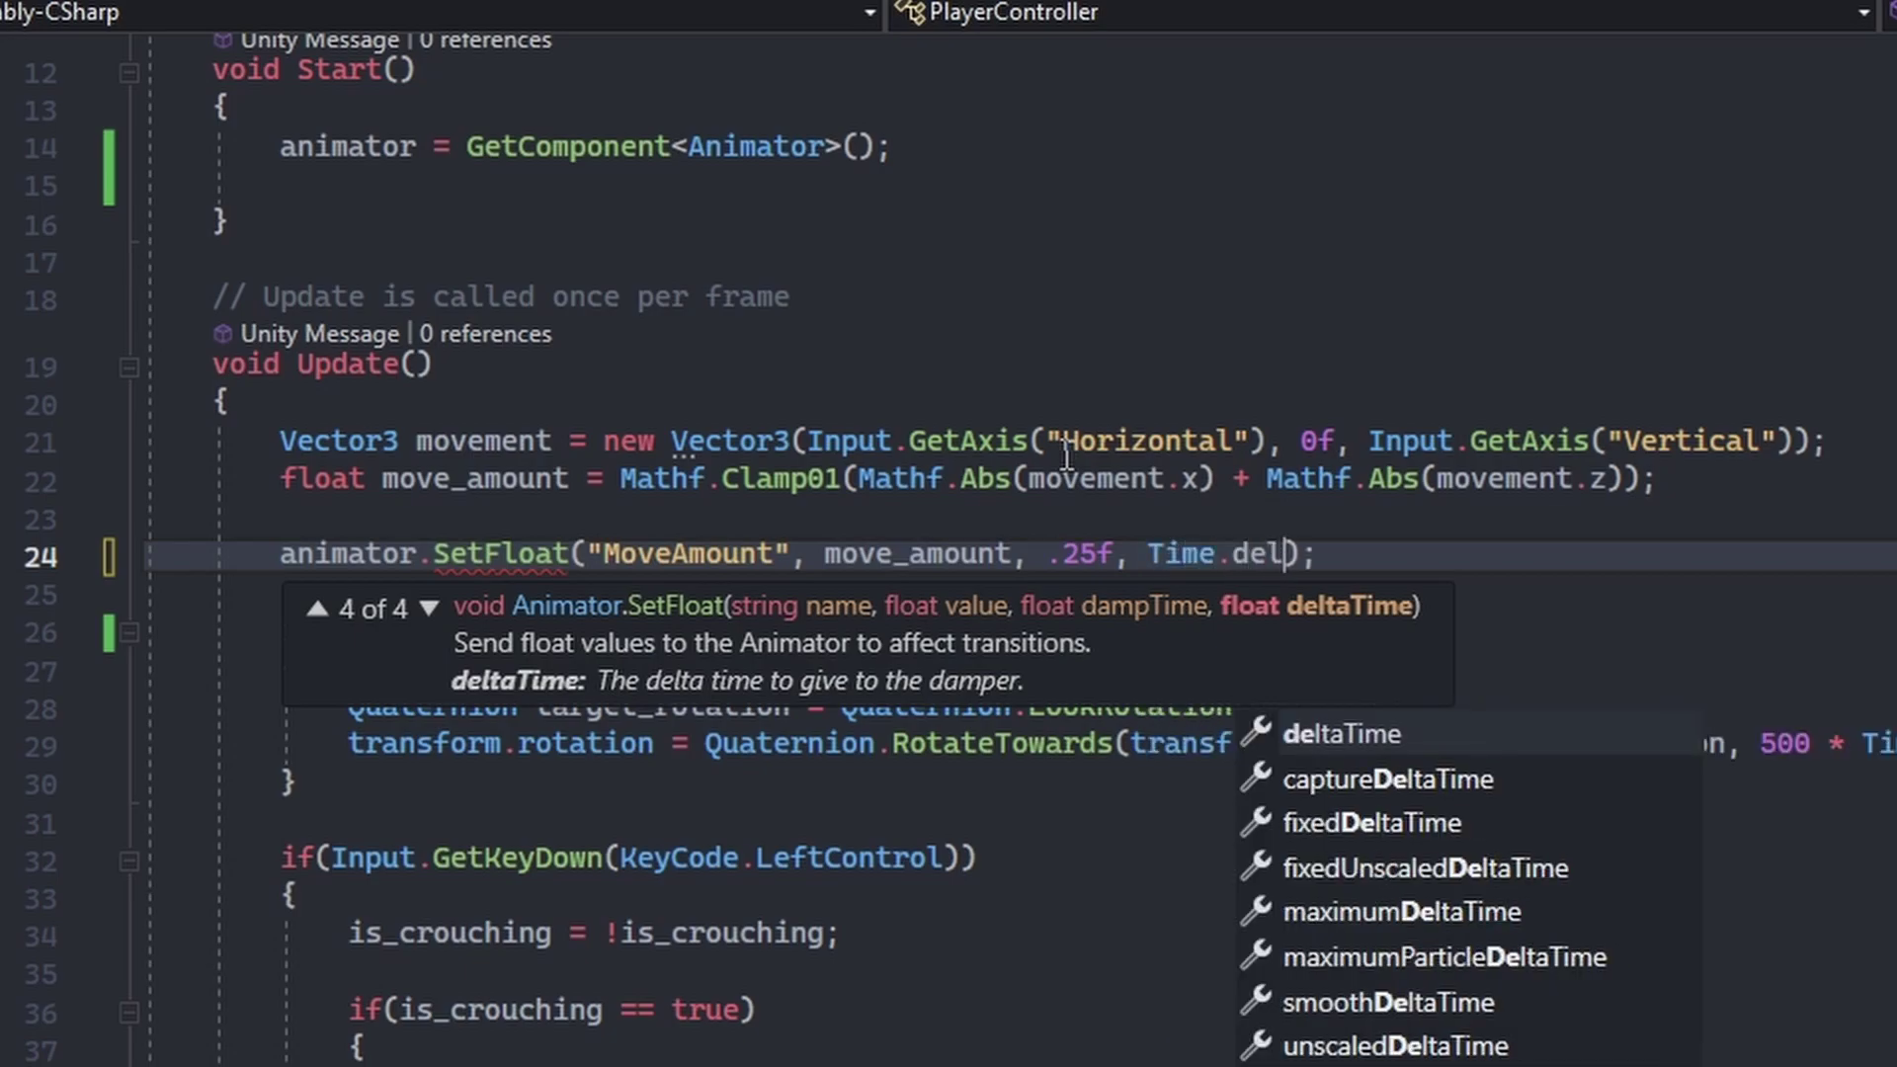
pyautogui.hotkey('ctrl', 's')
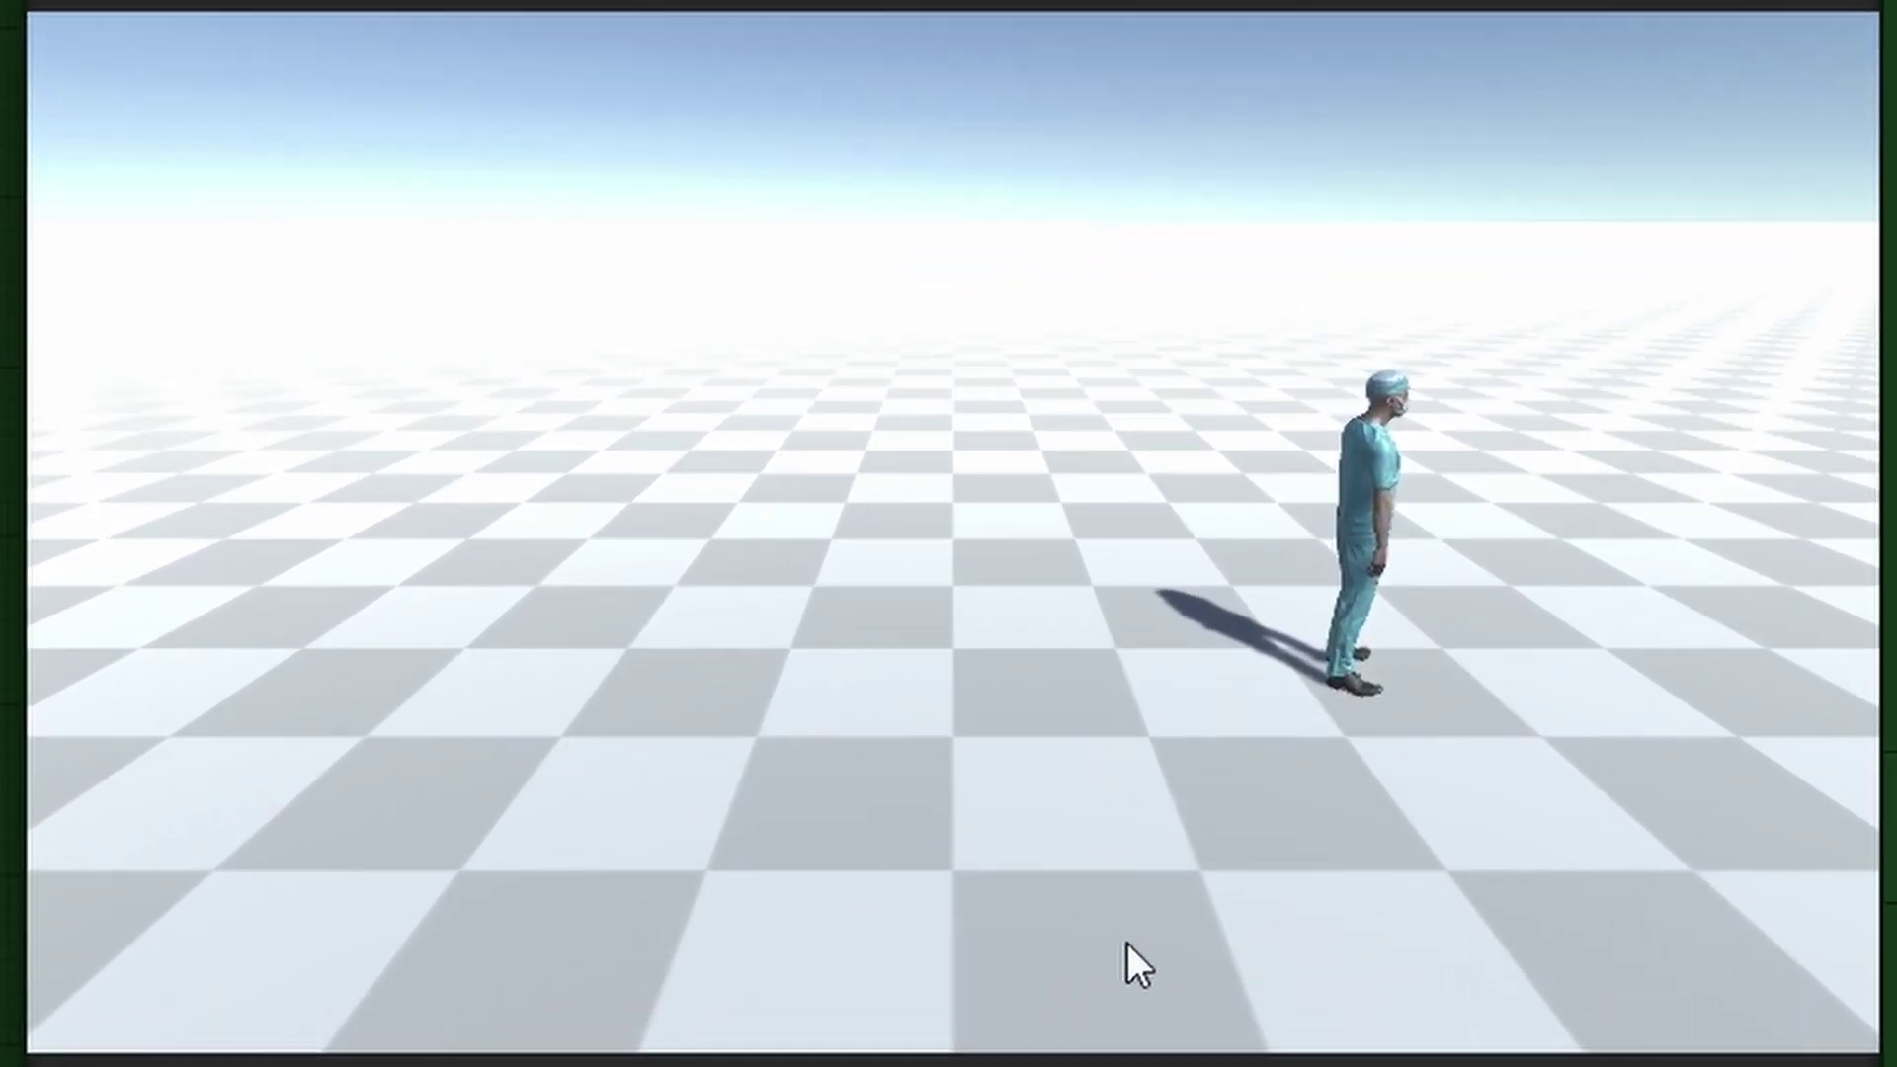
# Step: Test the character in the running Unity game by walking in different directions while toggling between standing and crouching
pyautogui.press('a')
pyautogui.press('d')
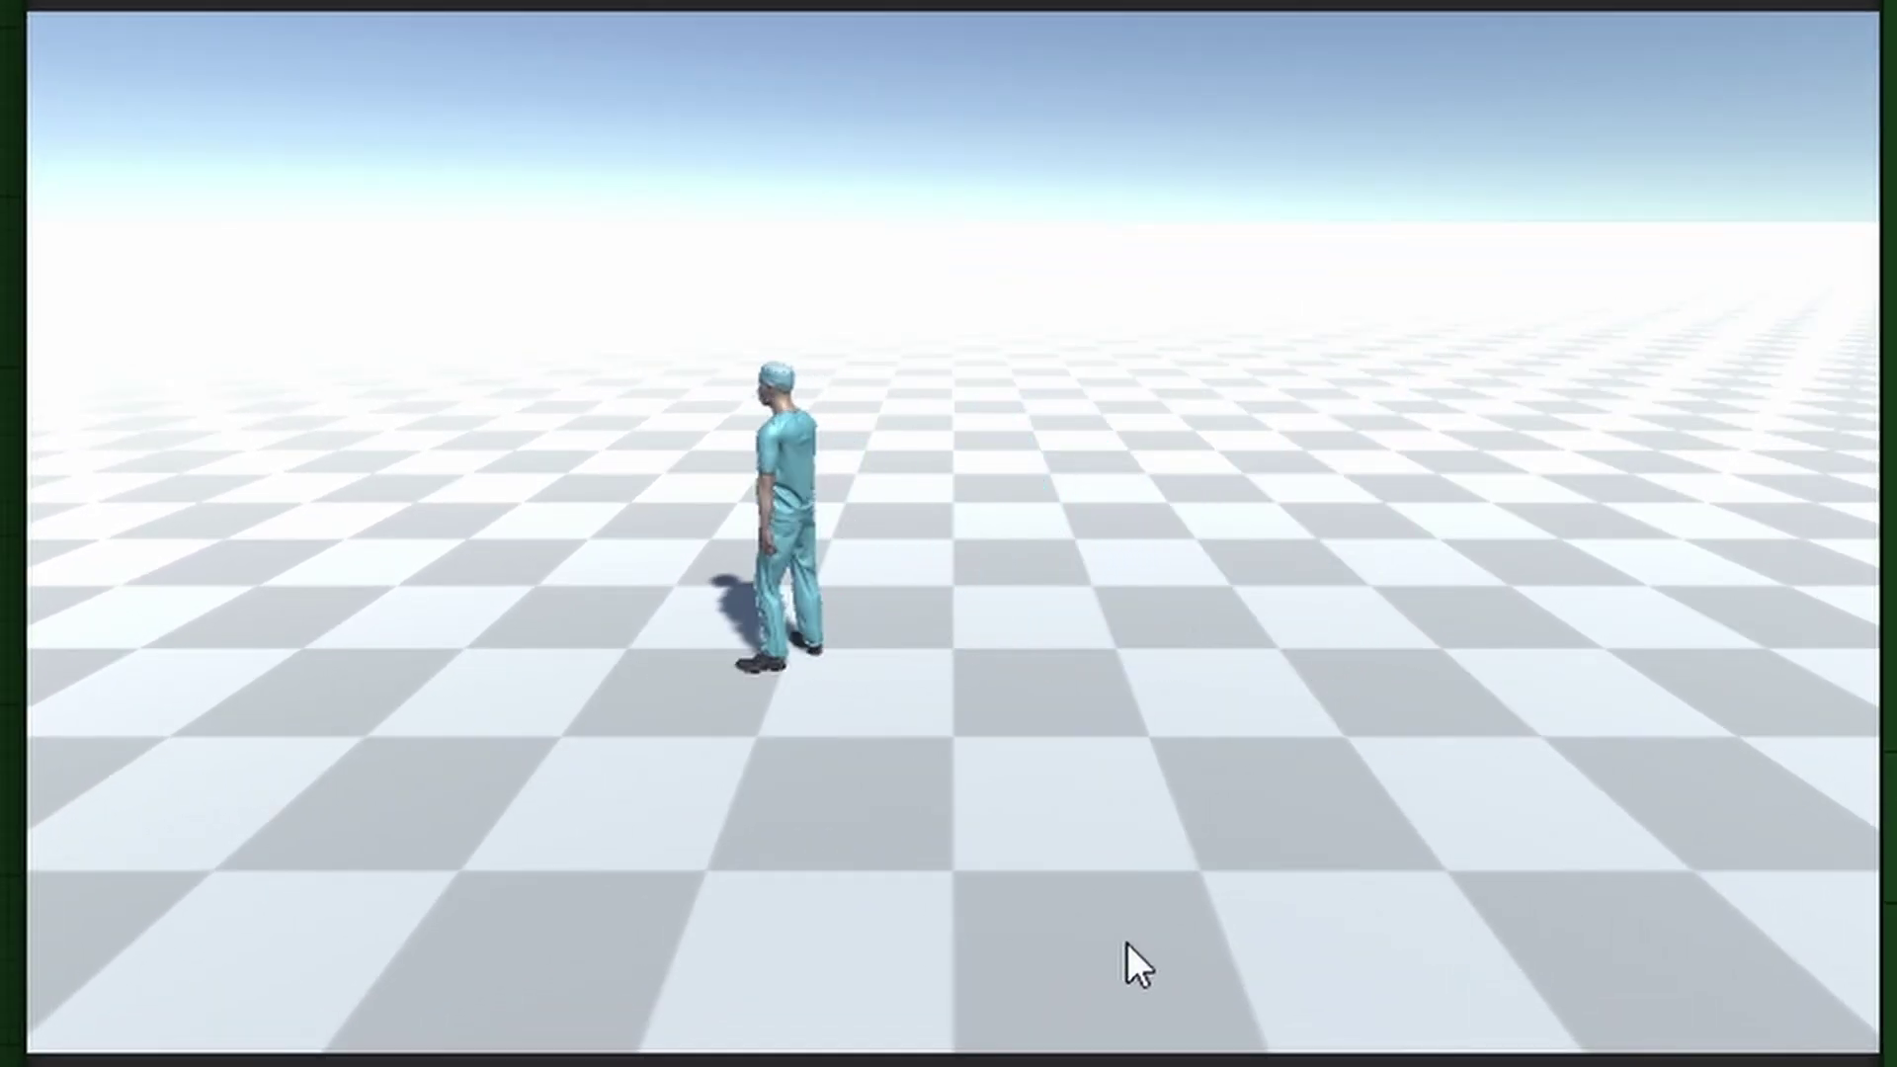
pyautogui.press('c')
pyautogui.press('a')
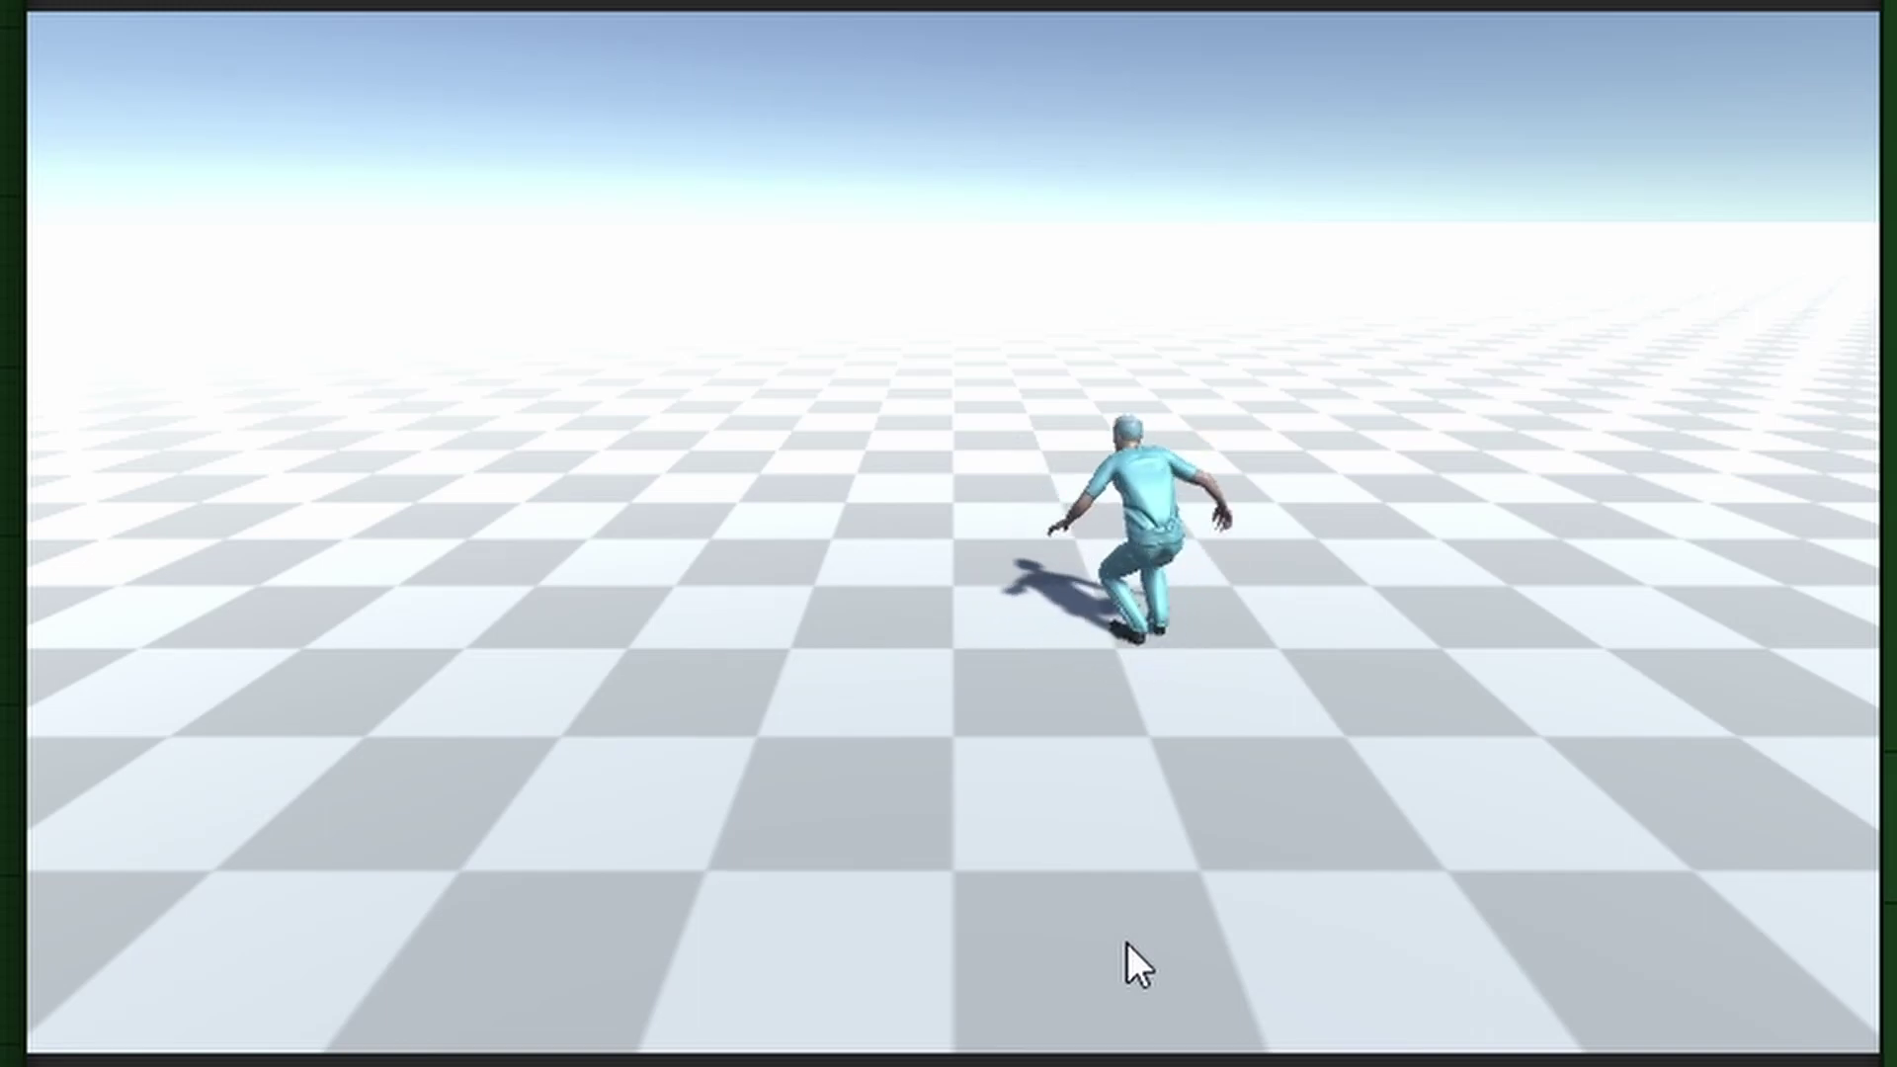
pyautogui.press('d')
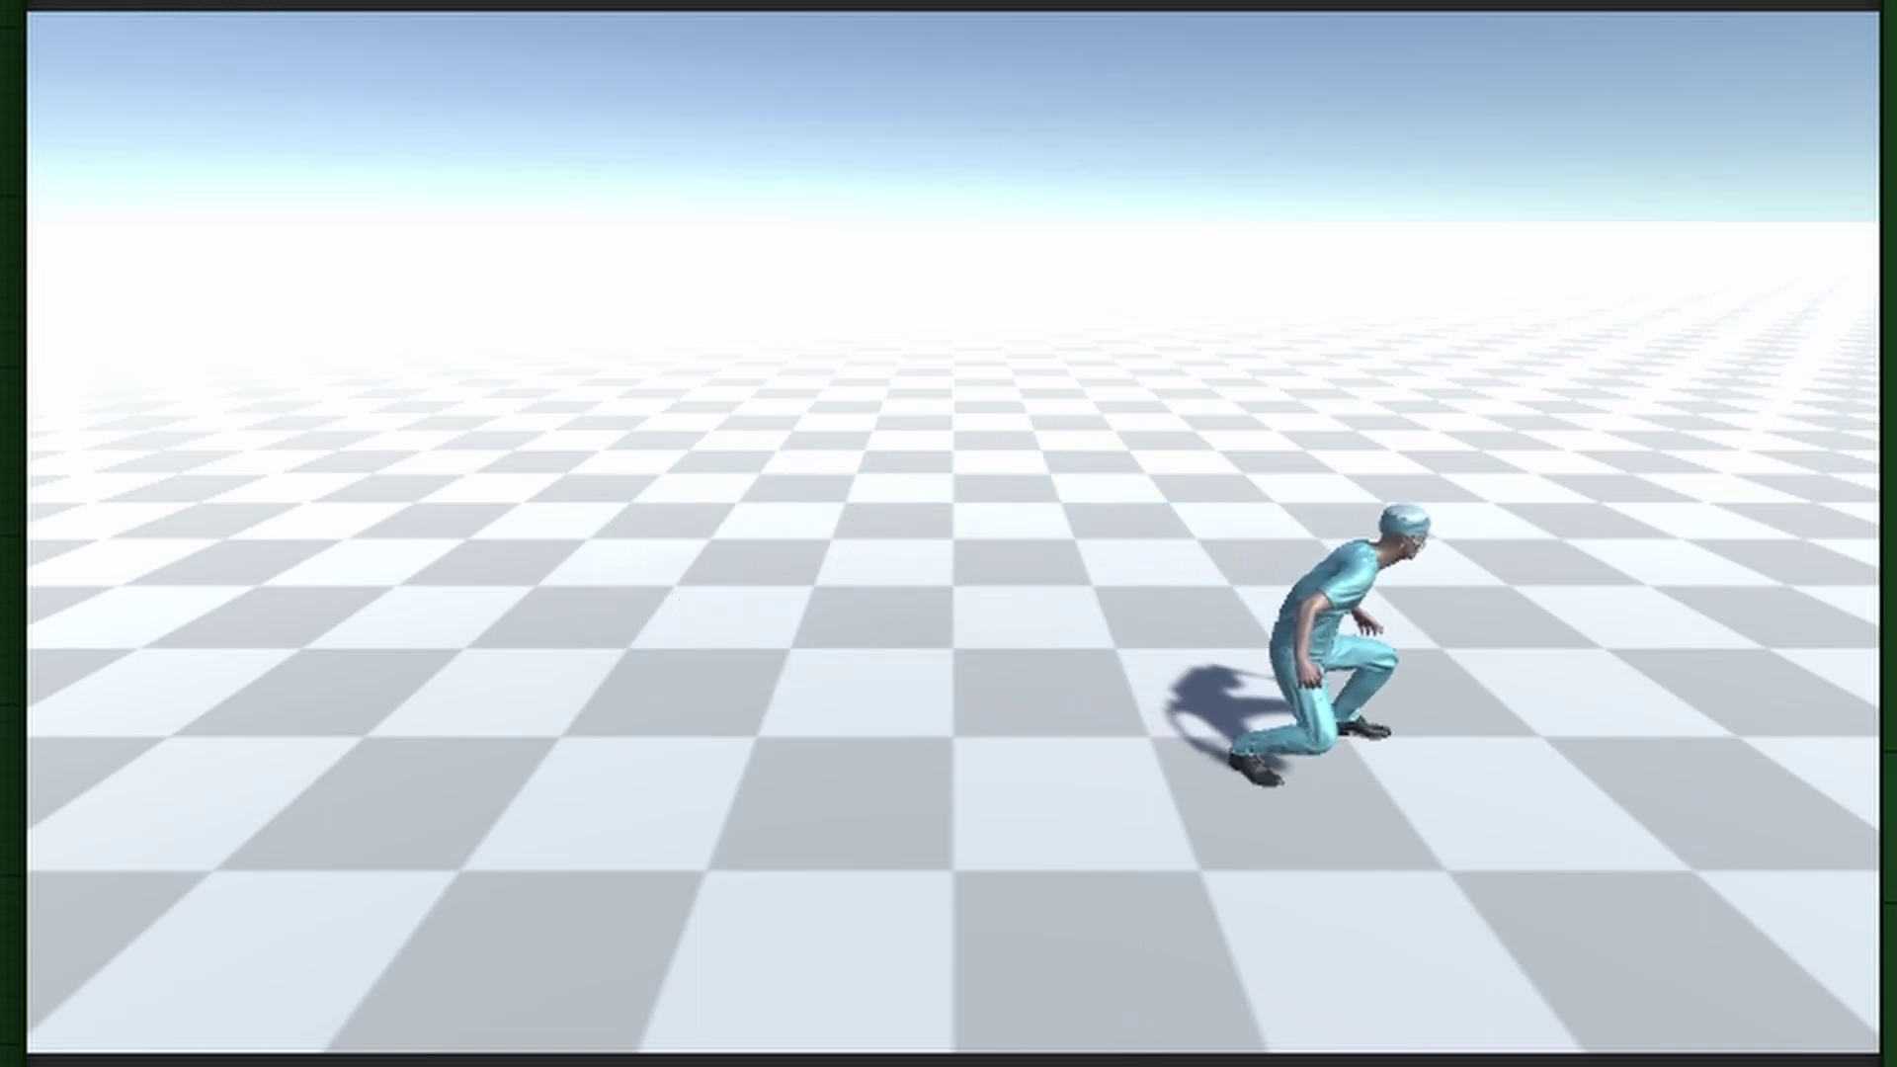
pyautogui.press('c')
pyautogui.press('a')
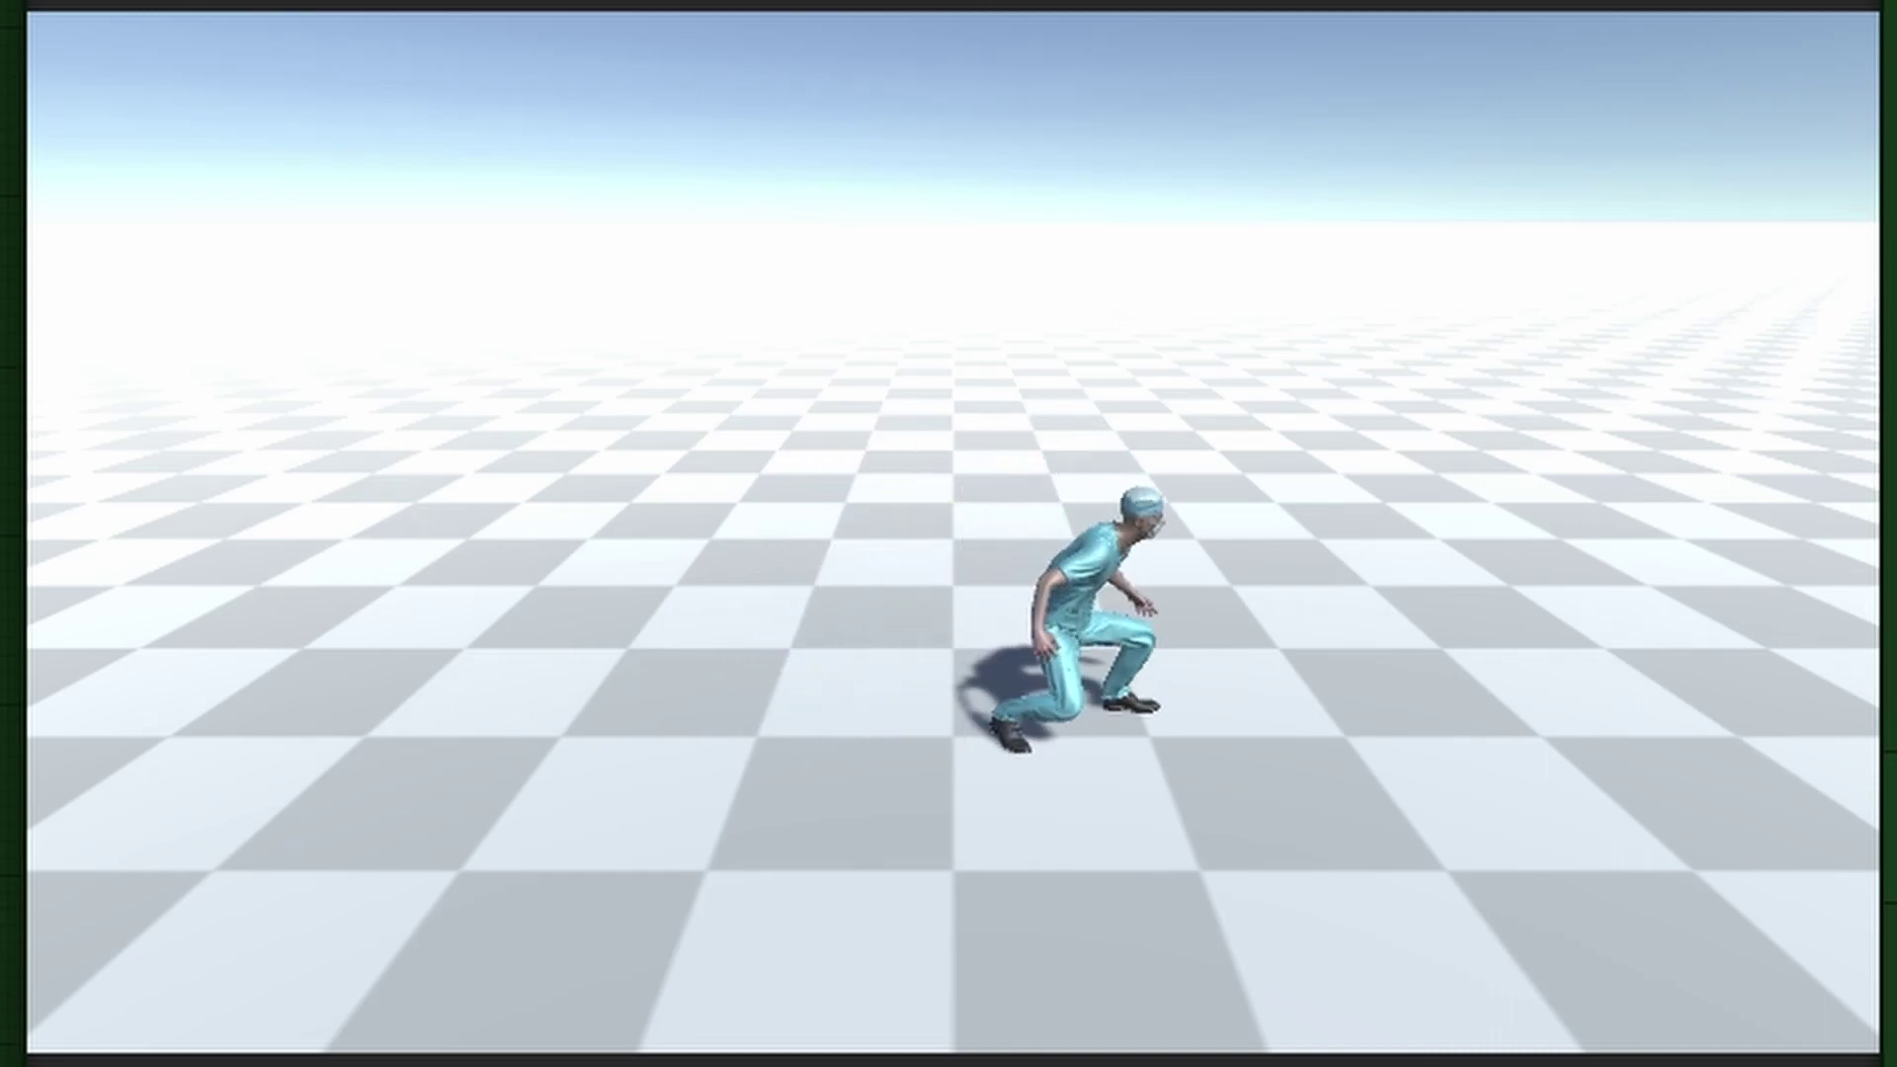
pyautogui.press('a')
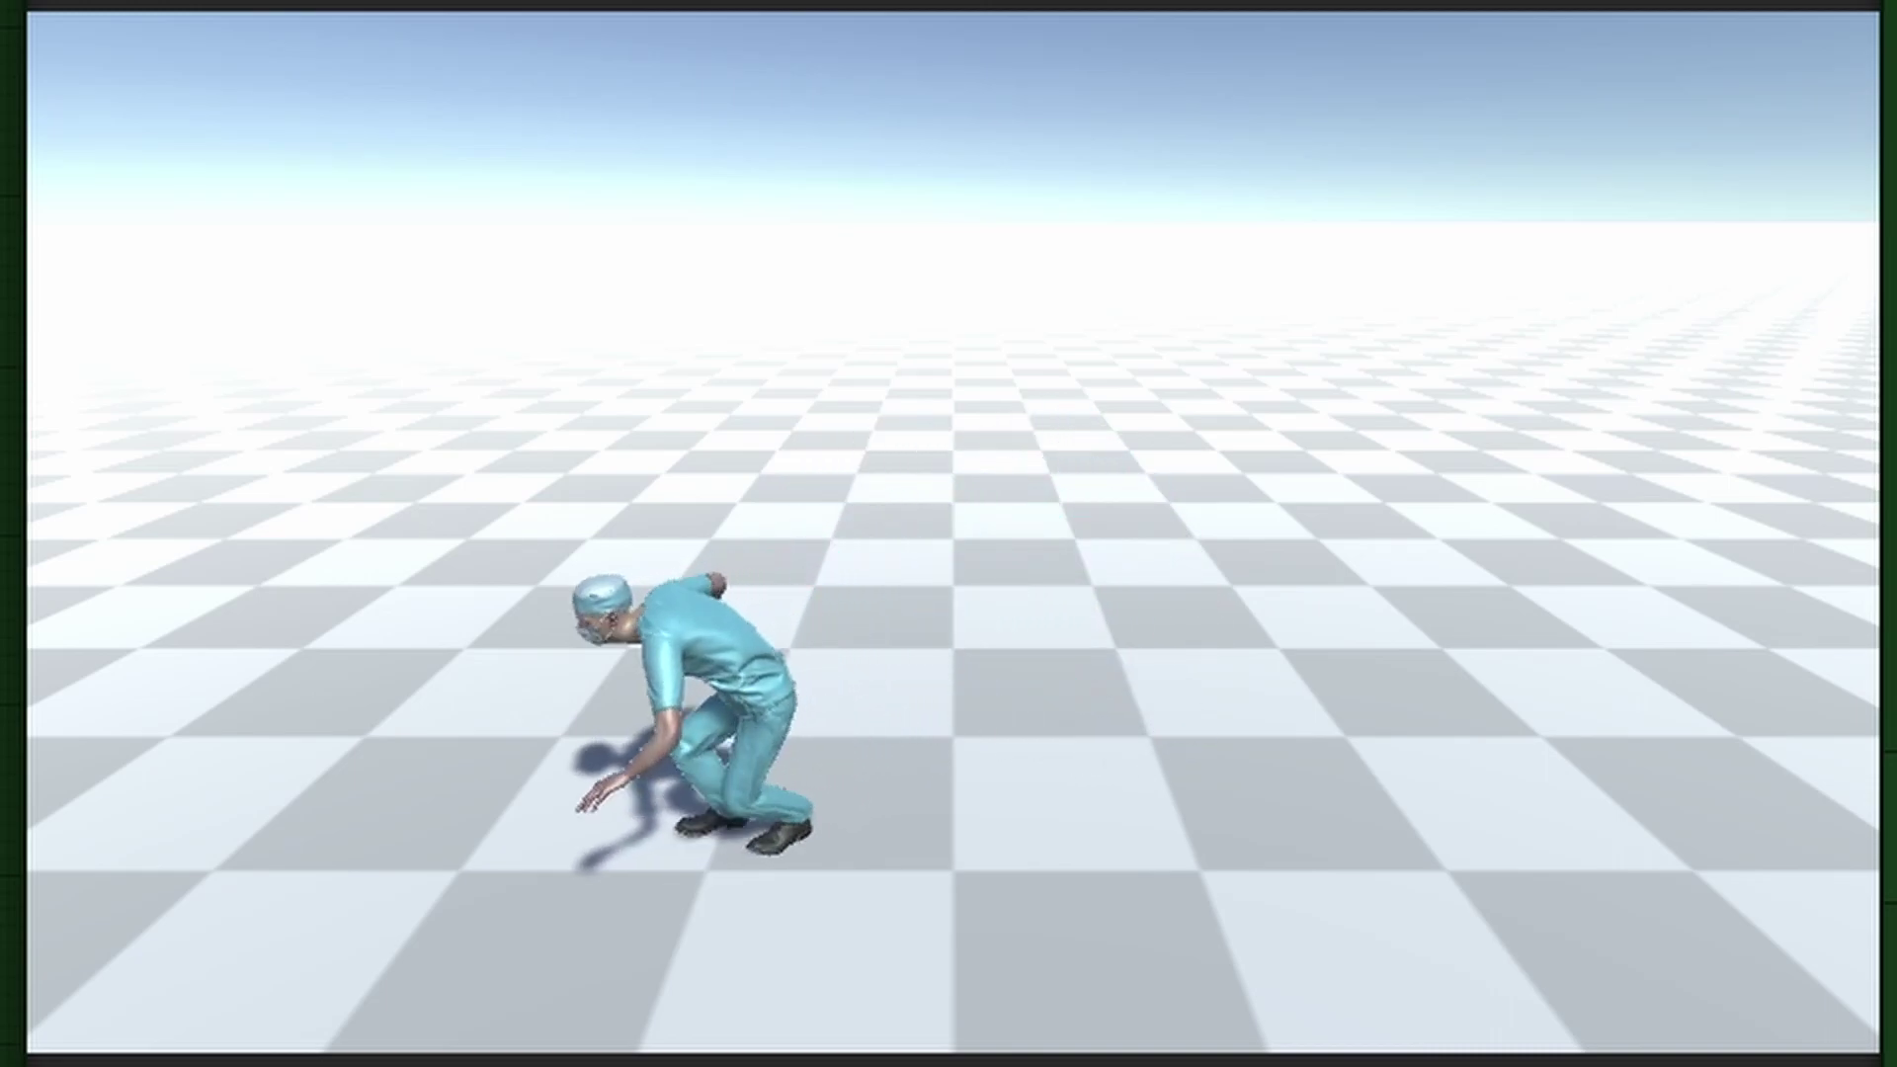
pyautogui.press('w')
pyautogui.press('d')
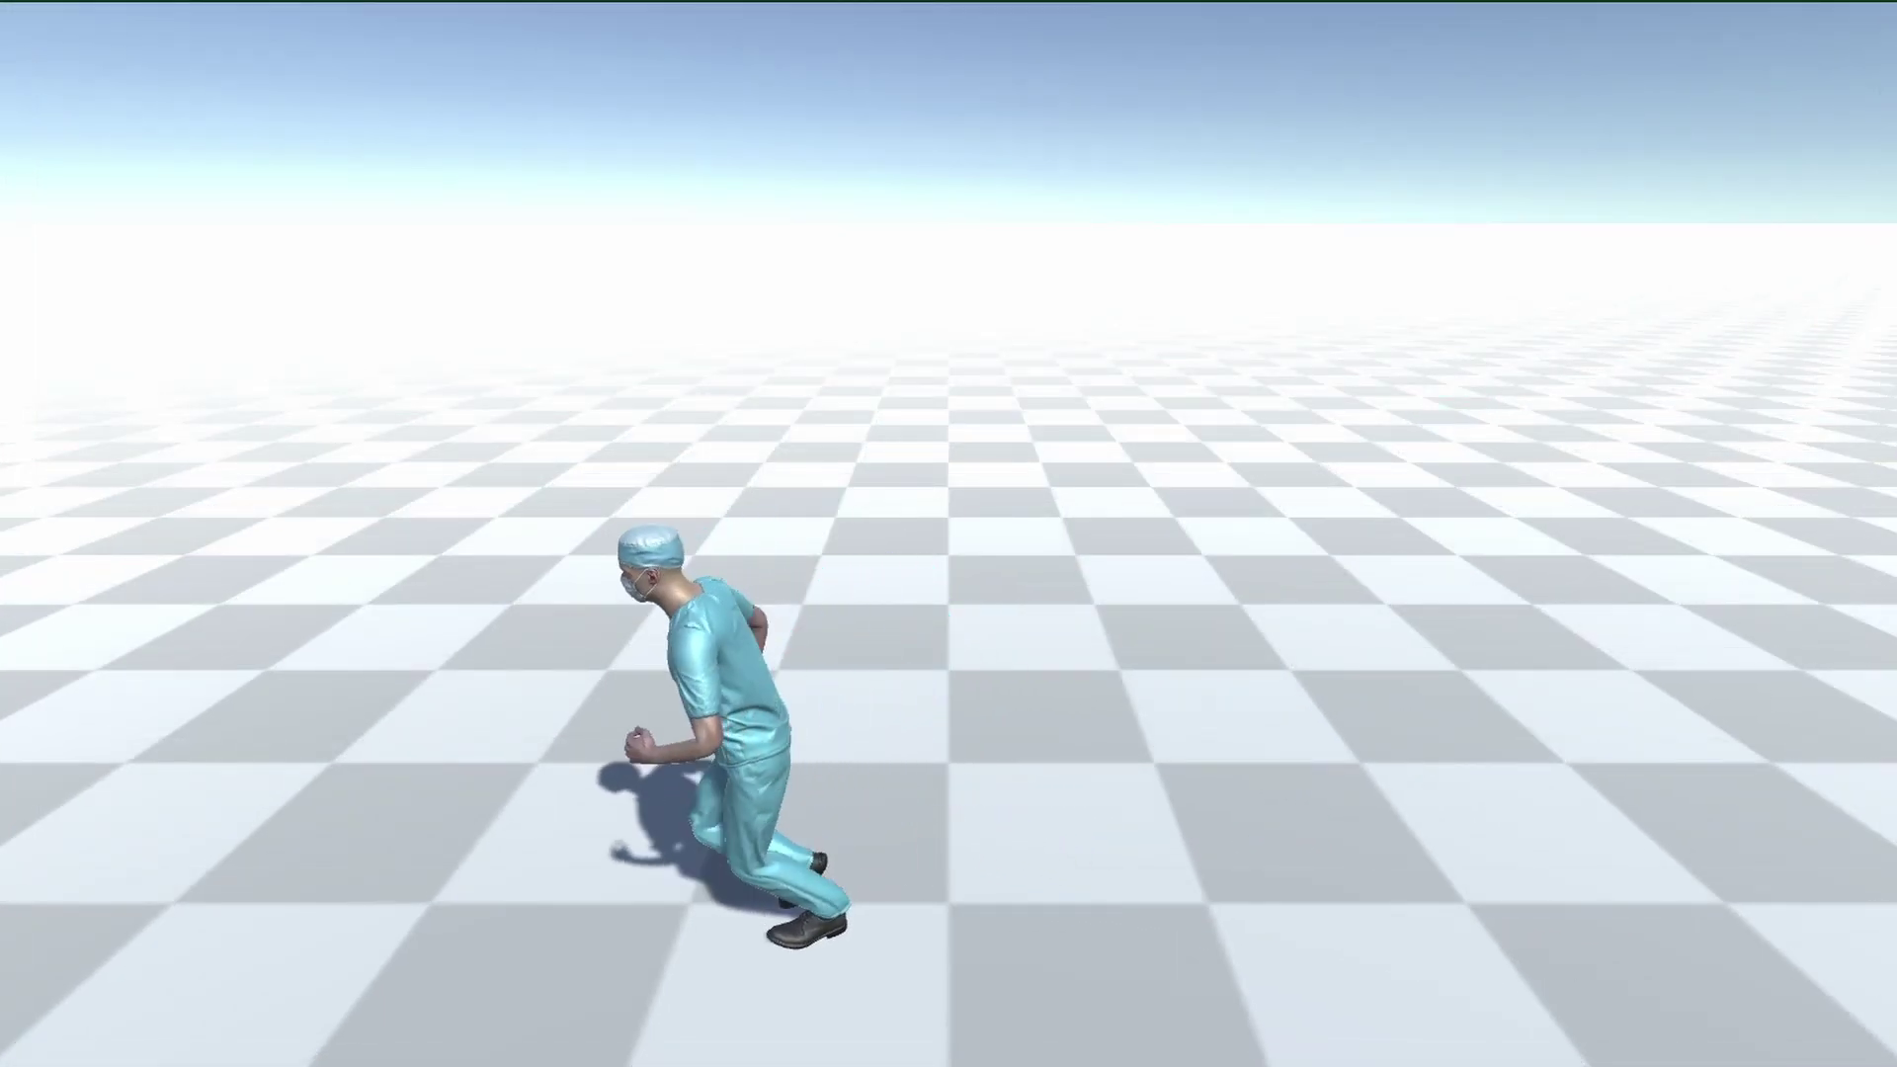
# Step: Run the character around the terrain in several directions to check the running animations and turns
pyautogui.press('w')
pyautogui.press('d')
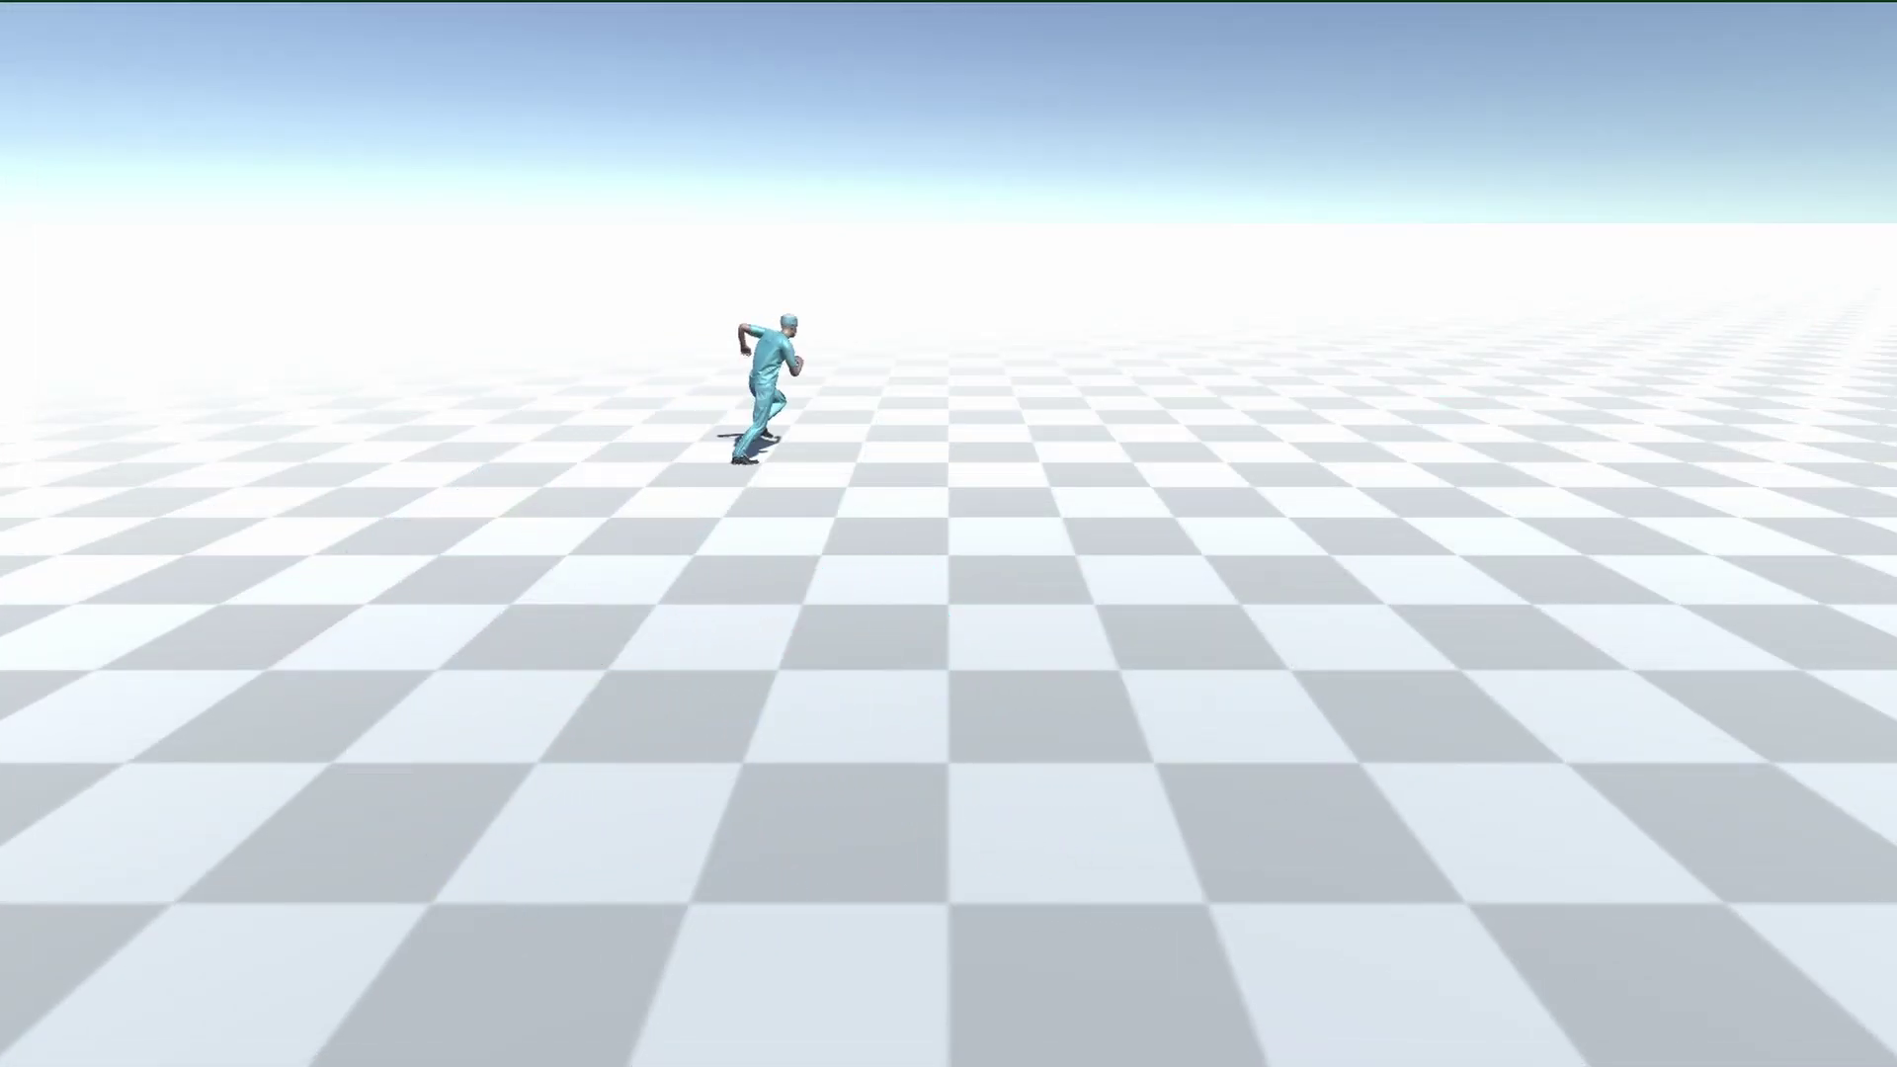
pyautogui.press('s')
pyautogui.press('a')
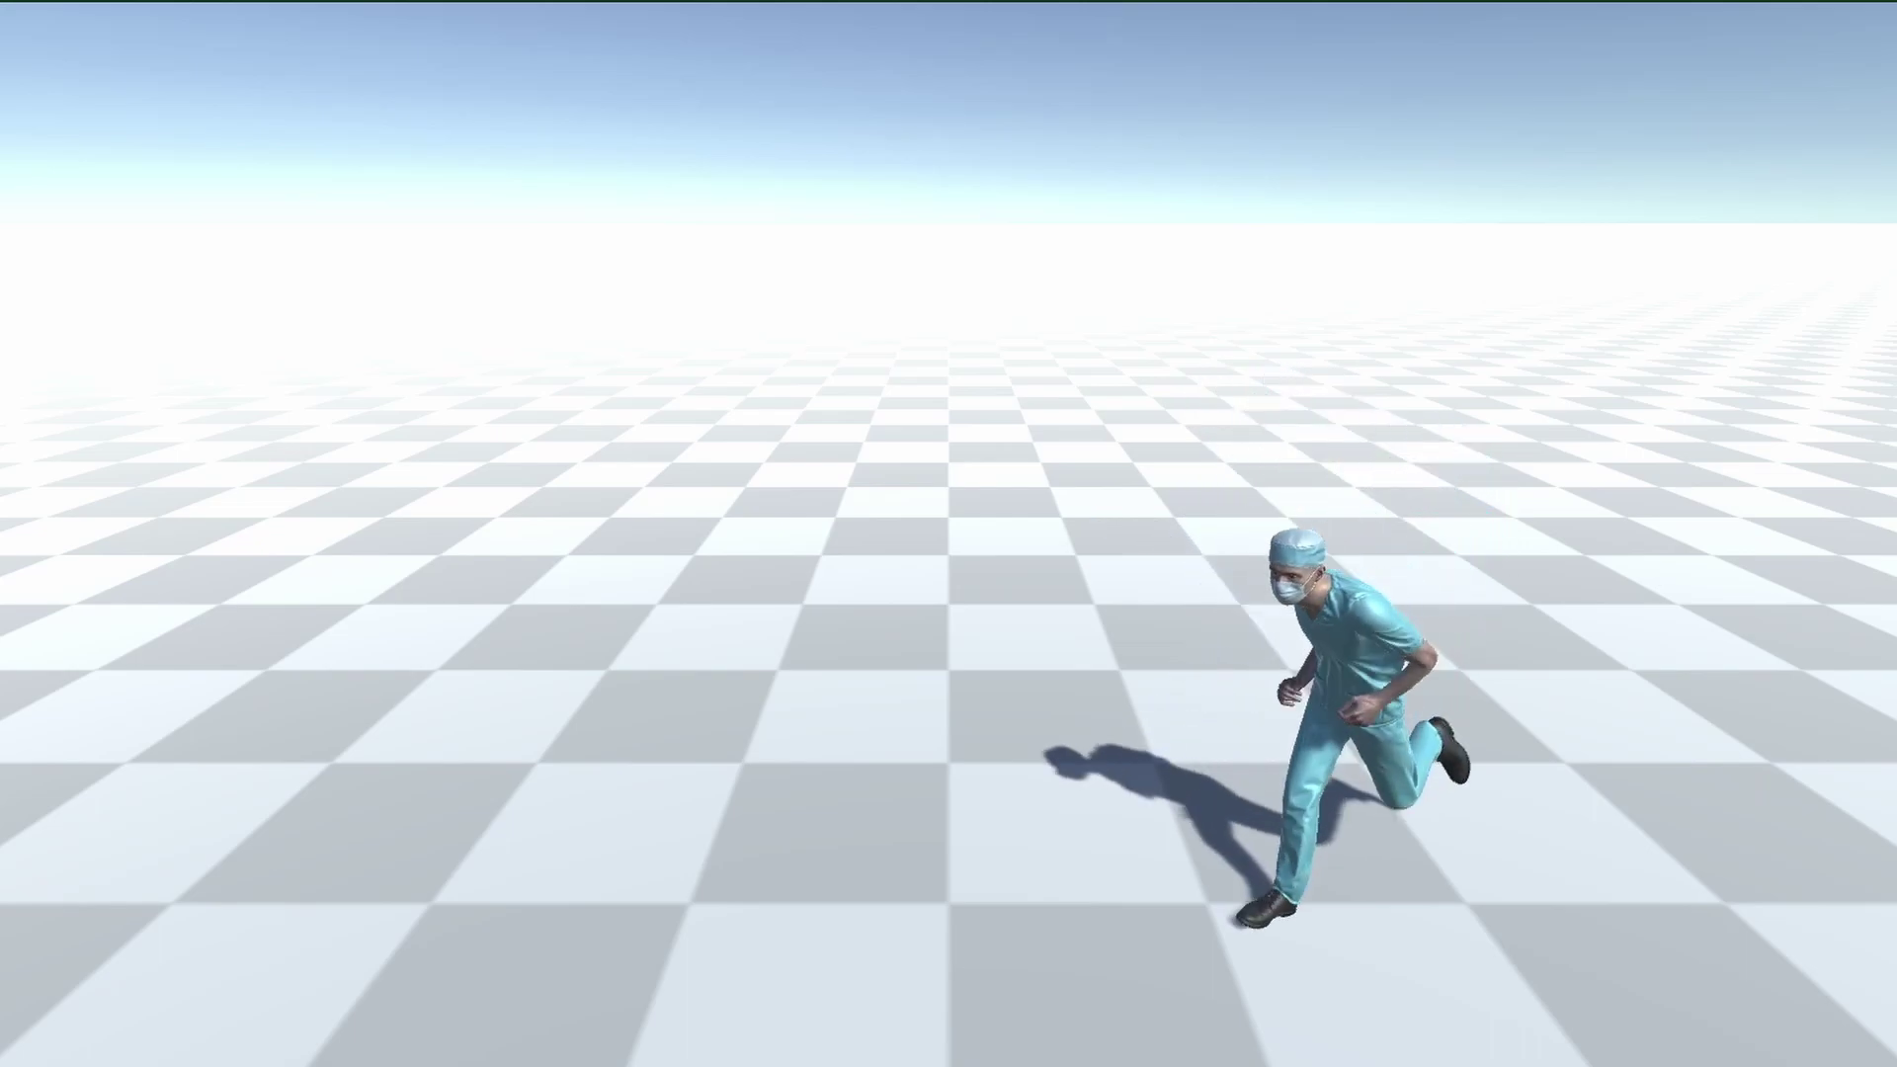
pyautogui.press('w')
pyautogui.press('c')
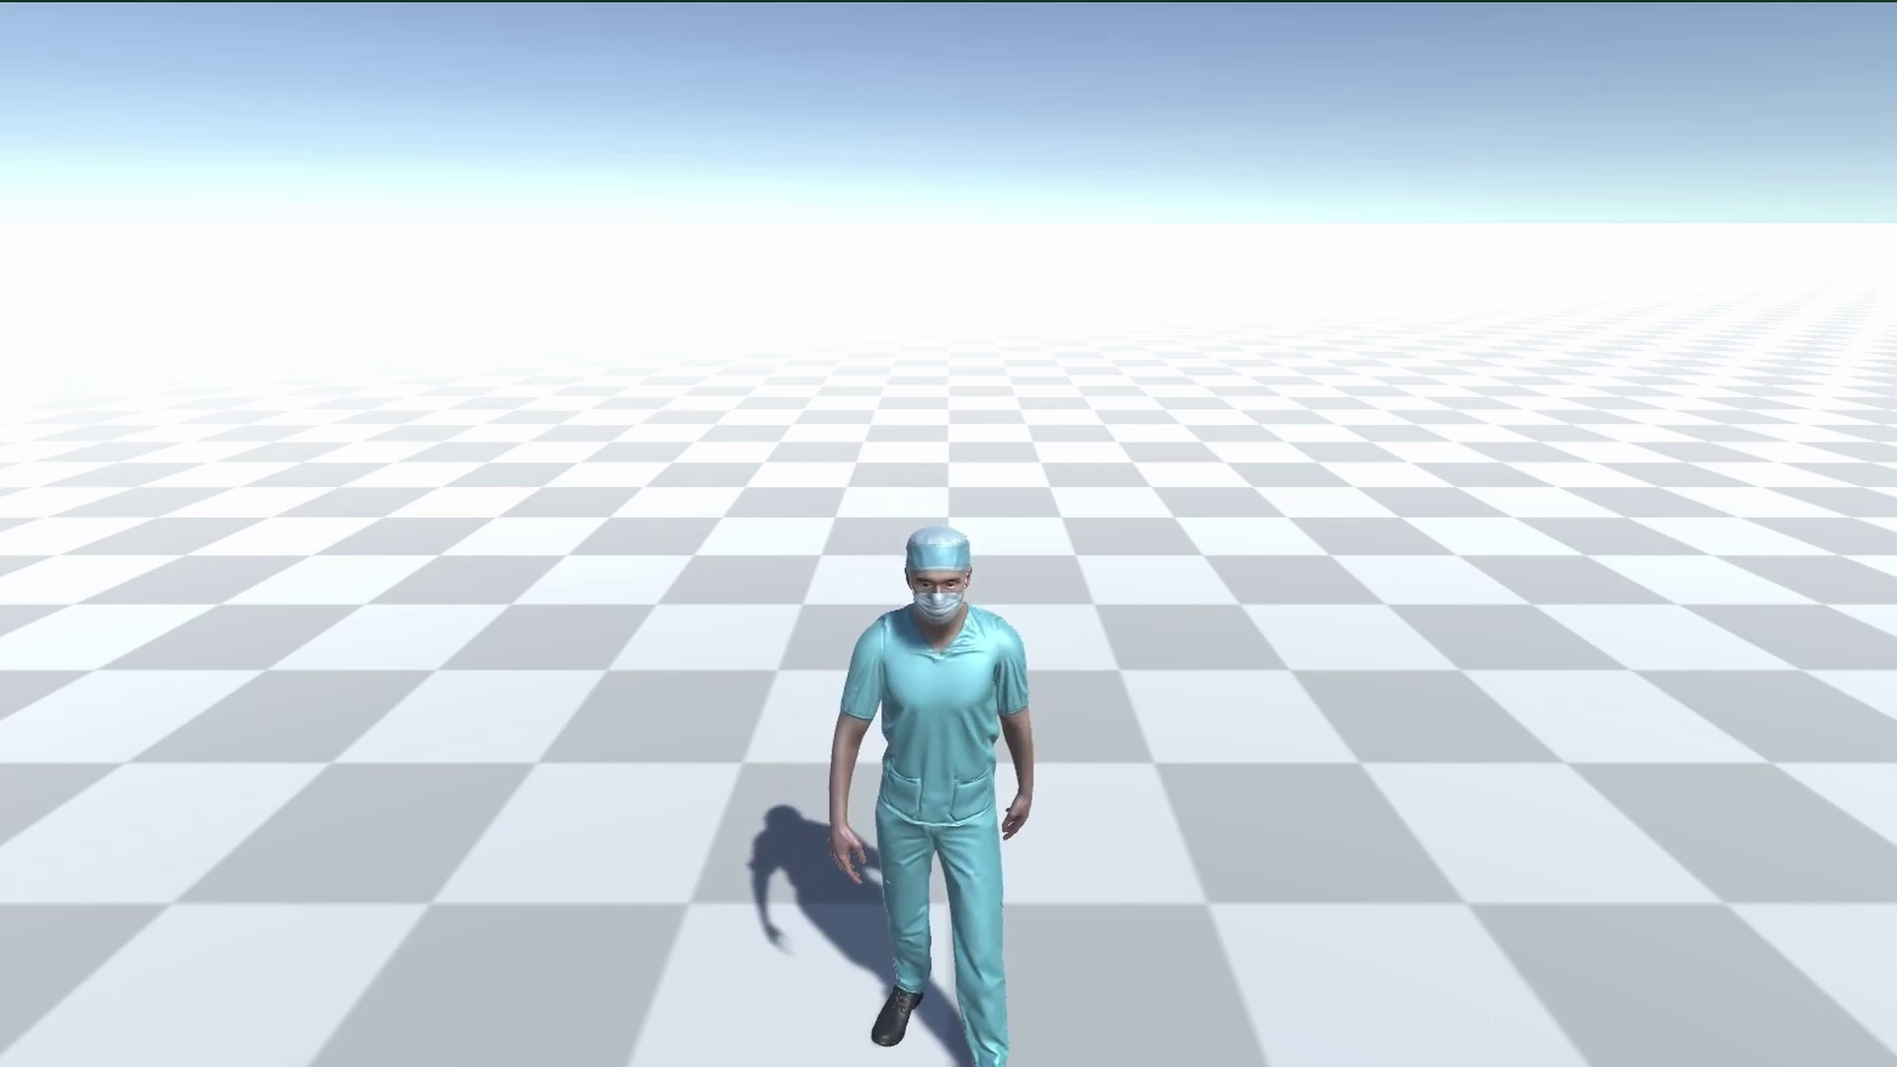
pyautogui.press('w')
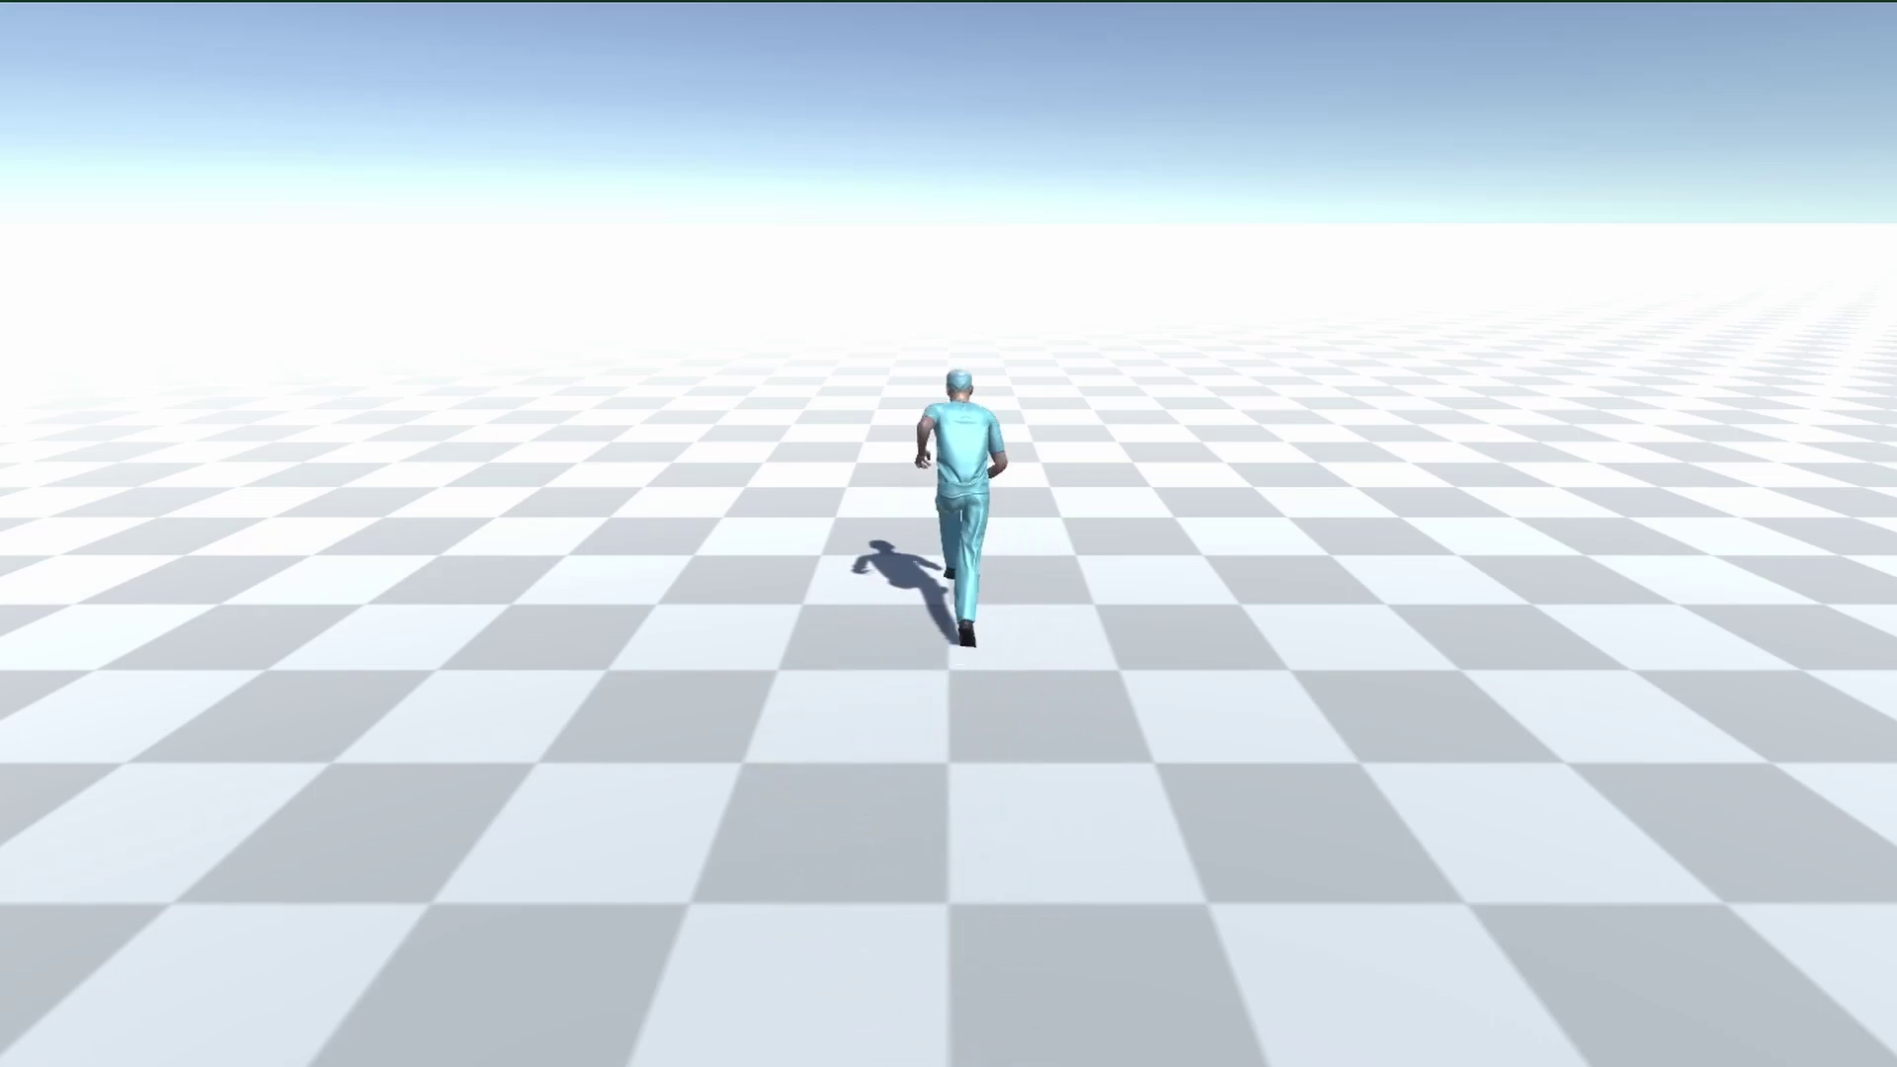